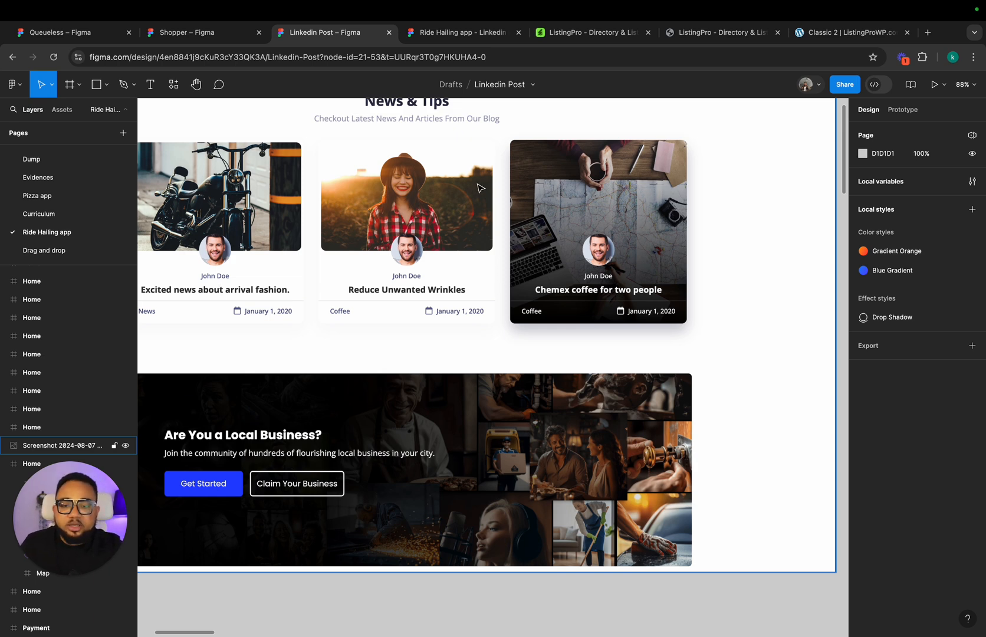
Step: Draw a rectangle about 355 × 265 on the empty canvas beside the News & Tips mockup and set its corner radius to 10
scroll(424, 190, "right", 5)
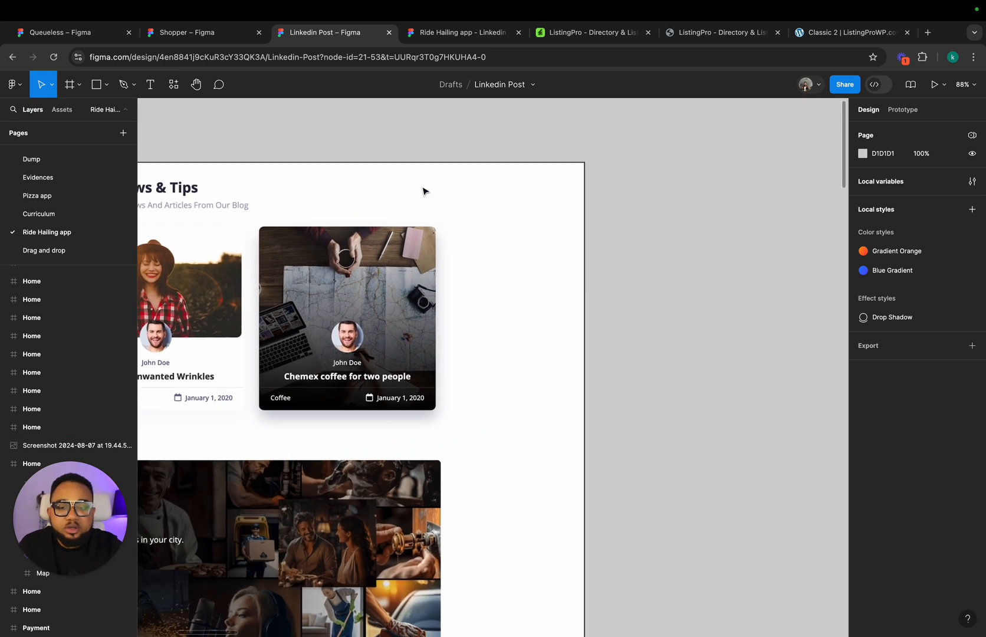
scroll(423, 190, "down", 2)
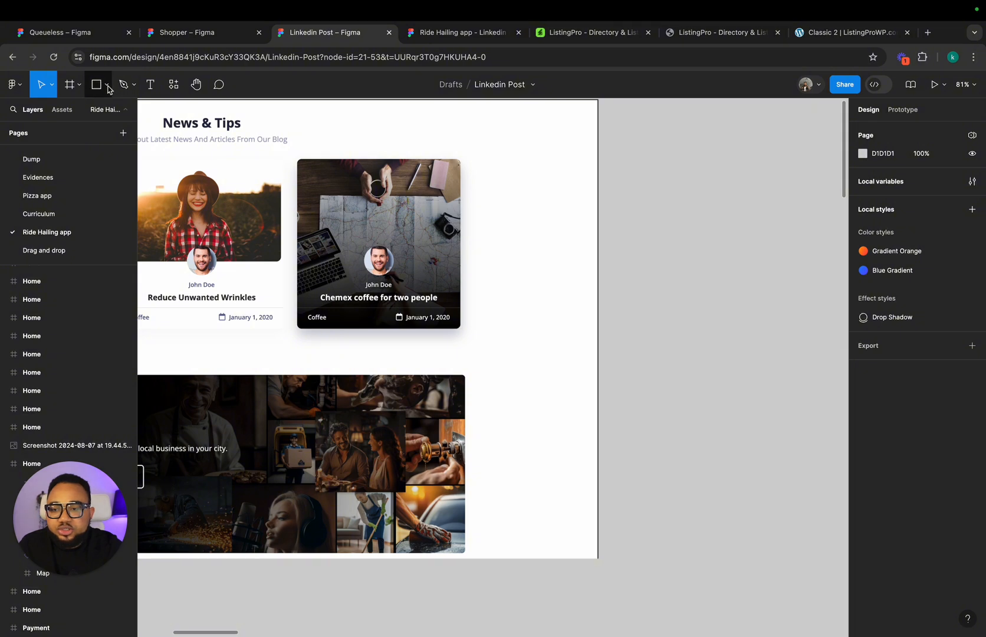
left_click(97, 85)
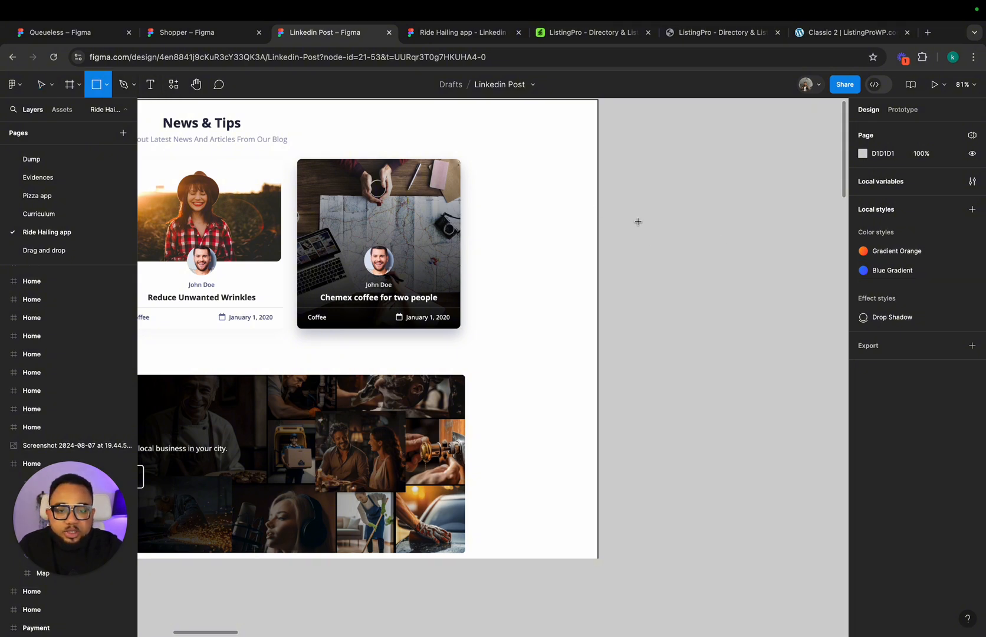
left_click_drag(638, 221, 802, 343)
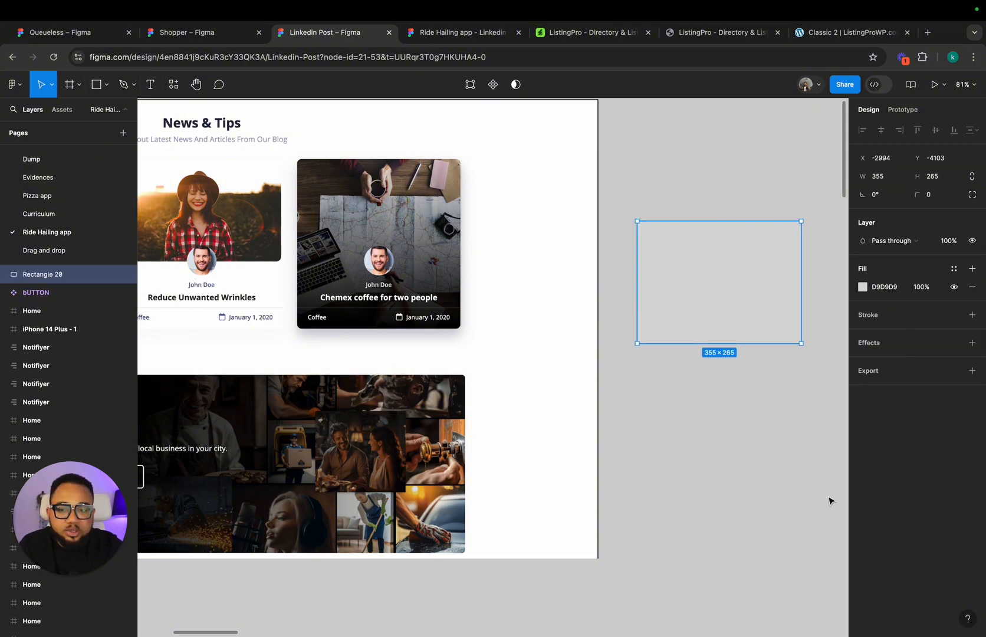
left_click(942, 195)
type("10")
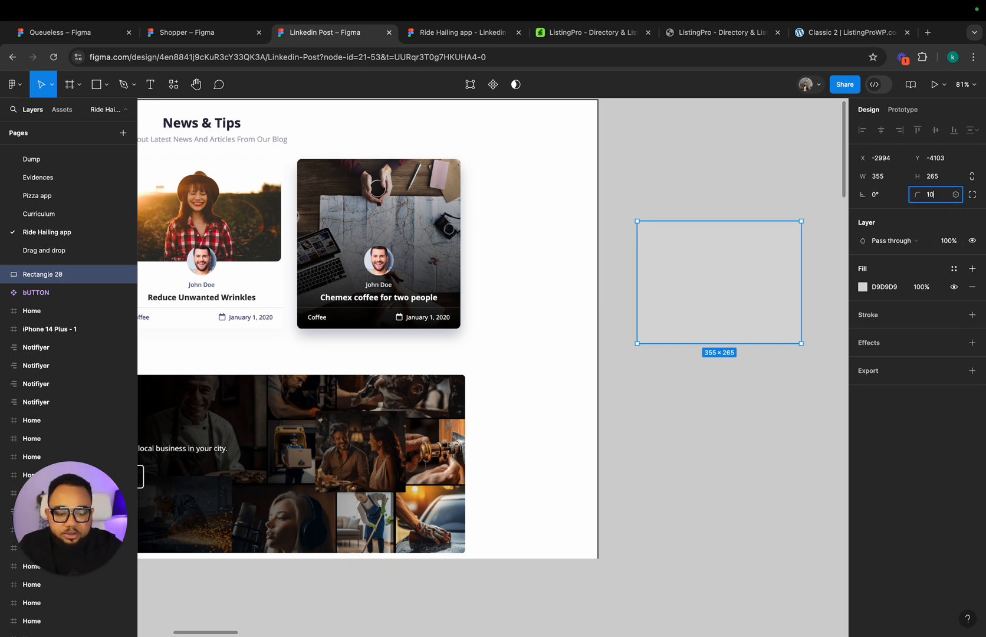
key("Return")
left_click(713, 433)
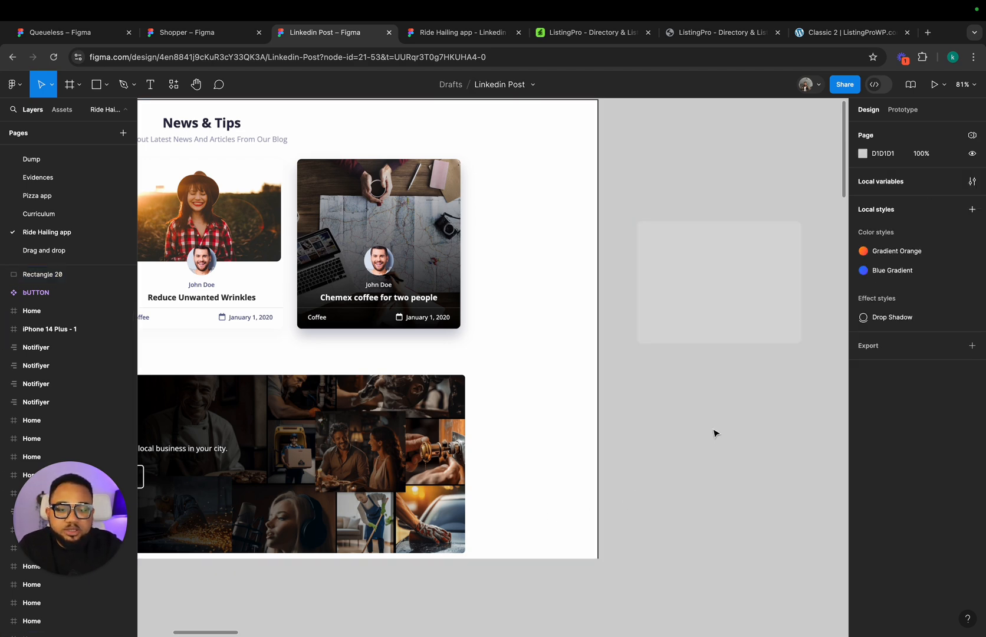
Step: Draw a circle about 100 × 100 centred on the lower edge of the rounded rectangle for the author's avatar
scroll(314, 285, "left", 1)
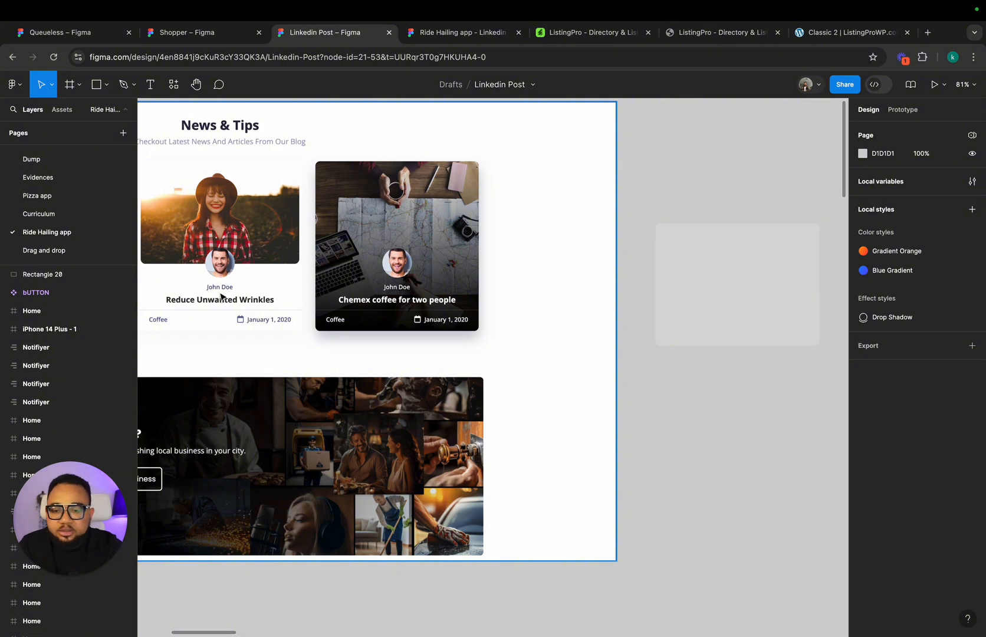
left_click(107, 85)
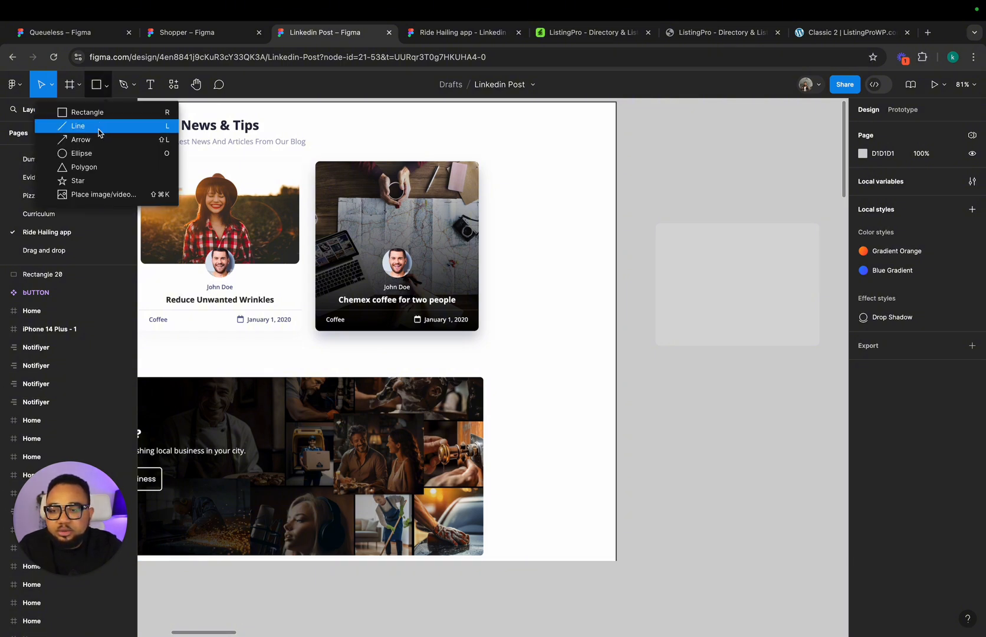
left_click(94, 153)
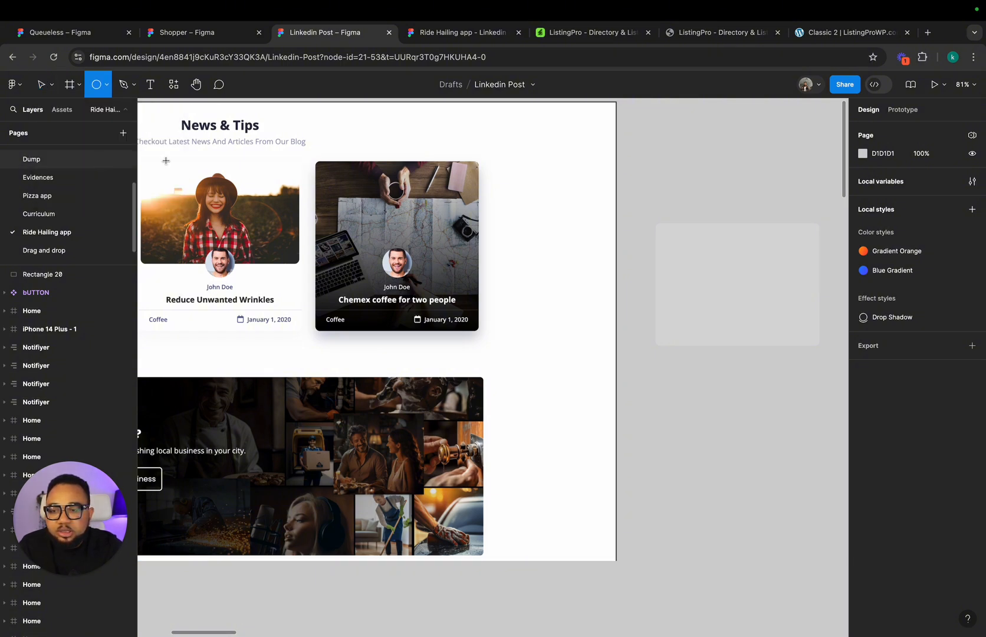
left_click(711, 382)
left_click_drag(710, 383, 741, 357)
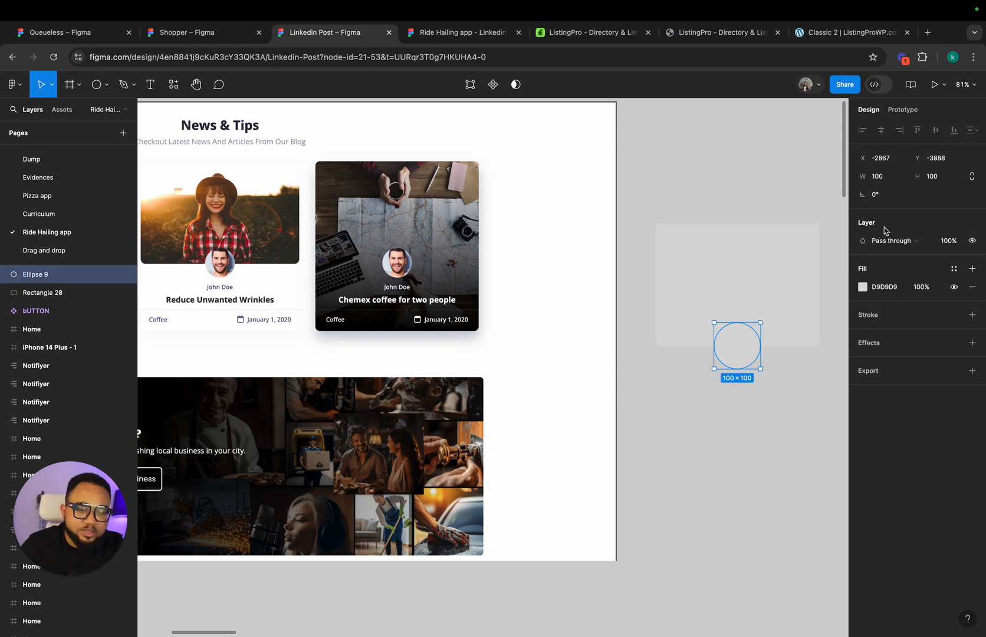
Step: Resize the avatar circle proportionally to 90 × 90 and recentre it on the rectangle's lower edge
left_click(937, 177)
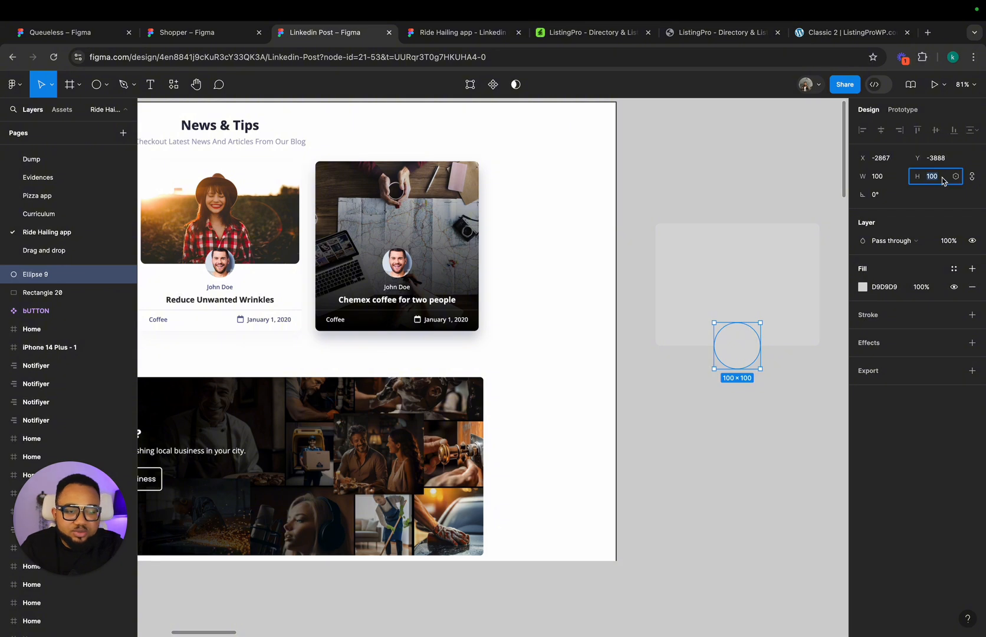
type("90")
key("Return")
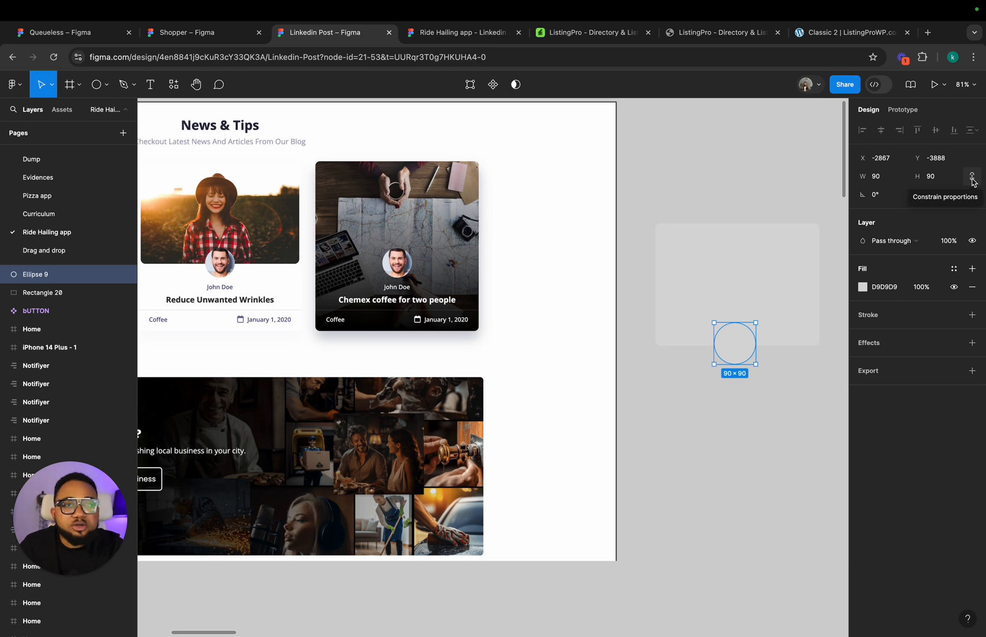
left_click_drag(735, 352, 736, 352)
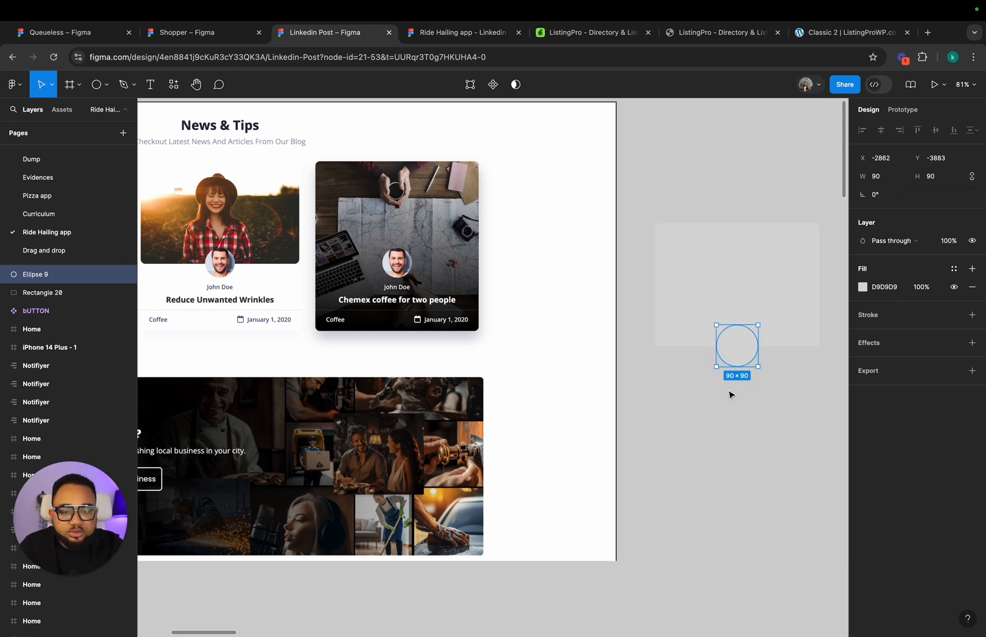
Step: Add a text layer with the author's full name and centre it beneath the avatar circle
left_click(150, 87)
left_click(689, 381)
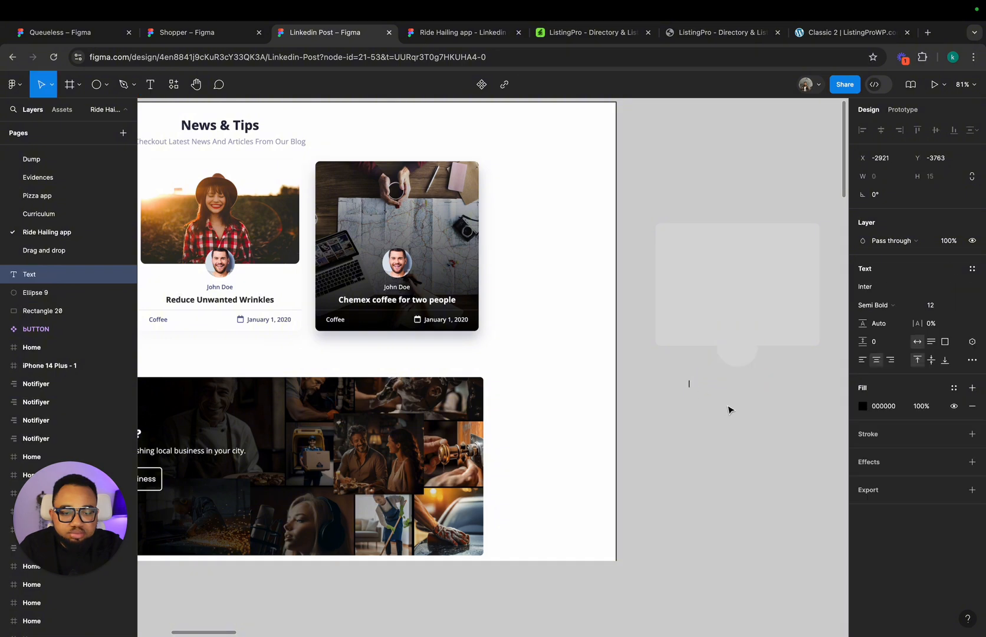
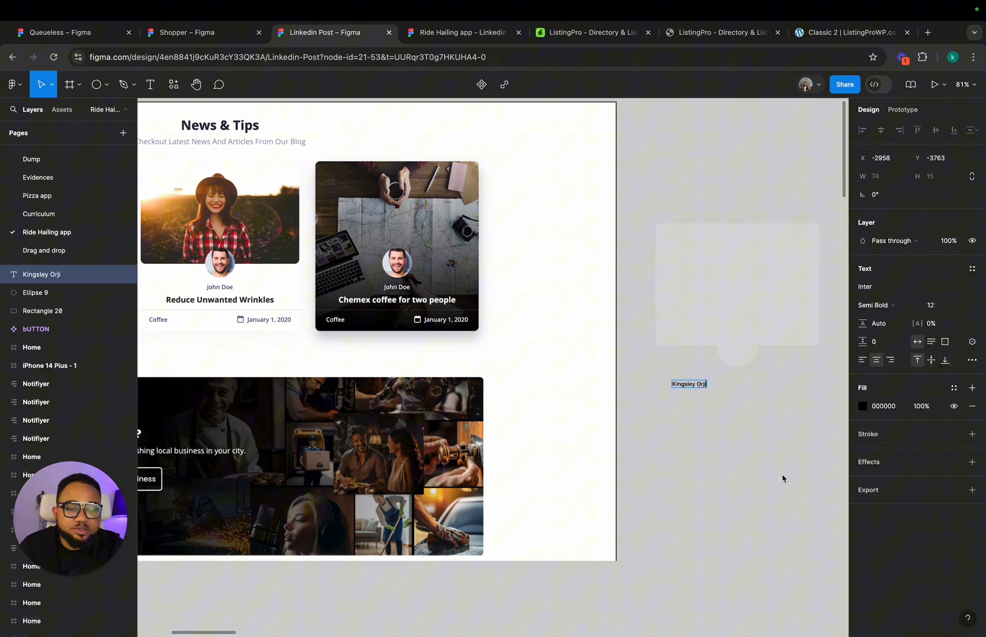
key("Escape")
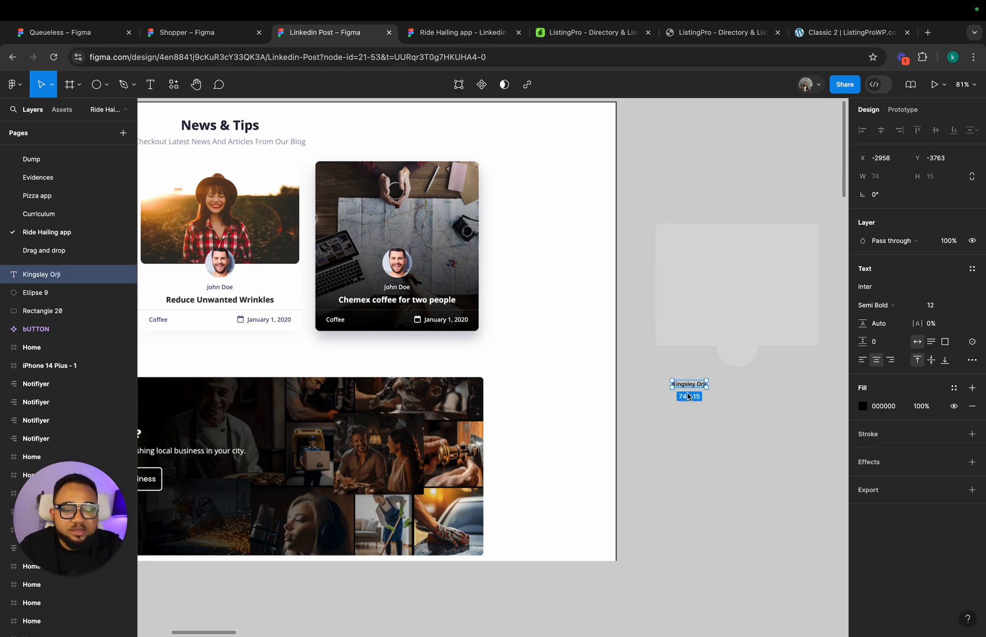
left_click_drag(686, 387, 735, 381)
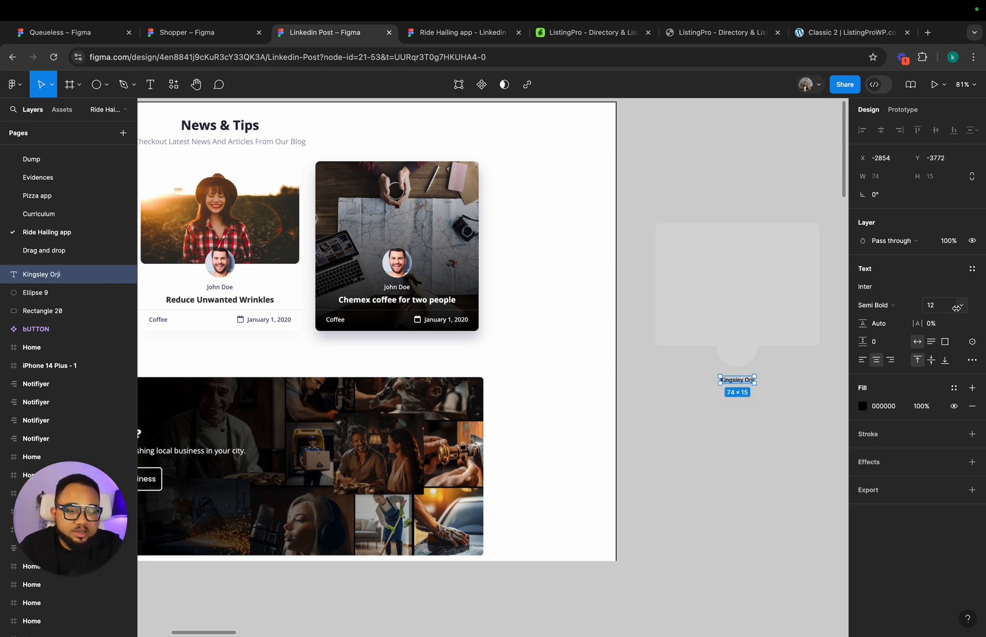
Step: Set the author name's font size to 16, keeping the Semi Bold weight
left_click(961, 306)
left_click(960, 350)
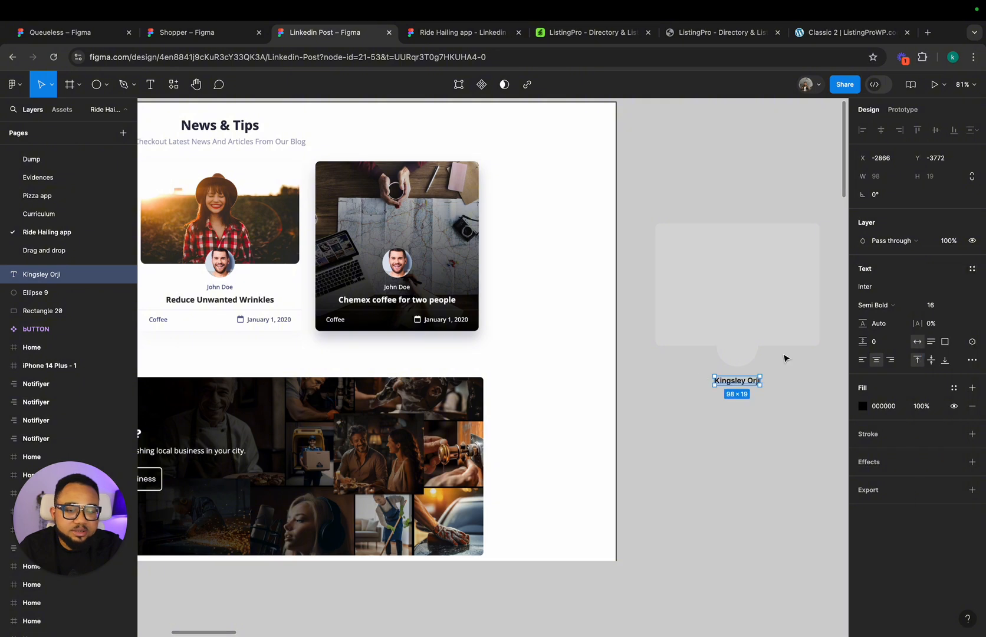
left_click(879, 305)
left_click(879, 306)
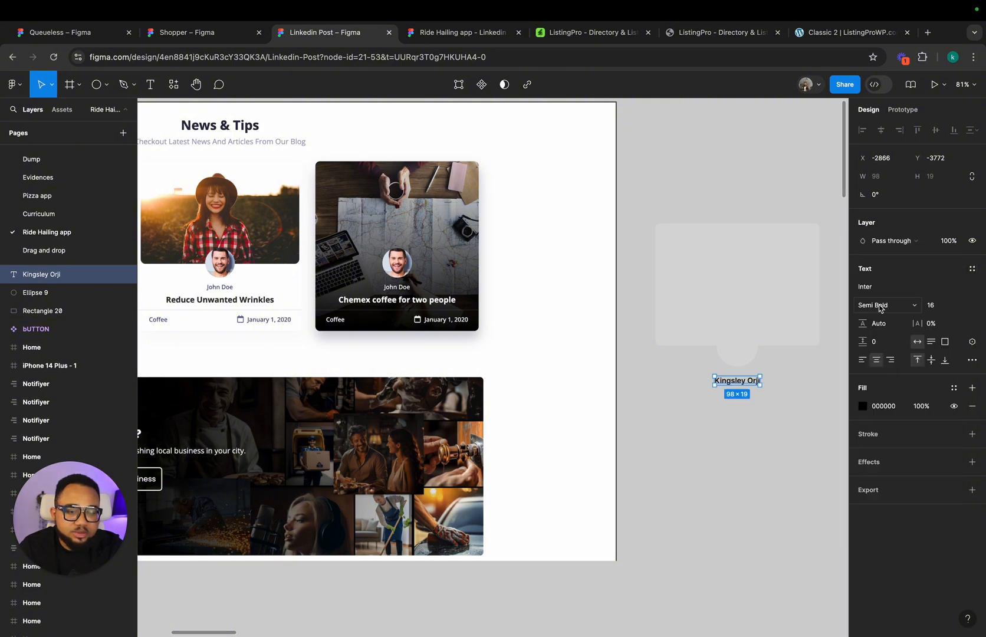
scroll(766, 374, "up", 5)
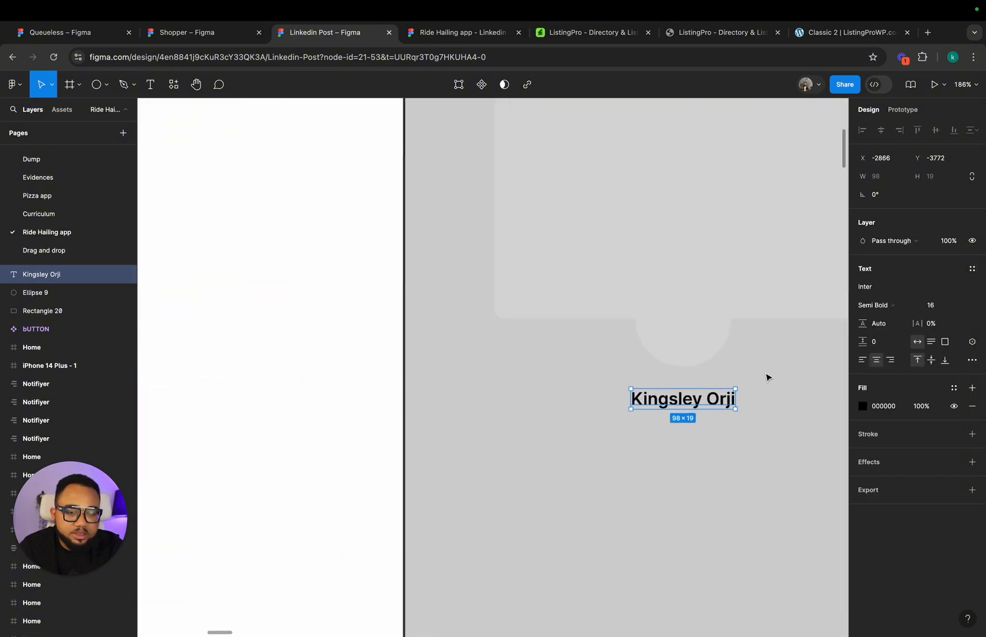
scroll(768, 376, "down", 5)
left_click(767, 419)
Step: Duplicate the author name text and place the copy directly below the original, aligned to its centre
scroll(766, 415, "left", 4)
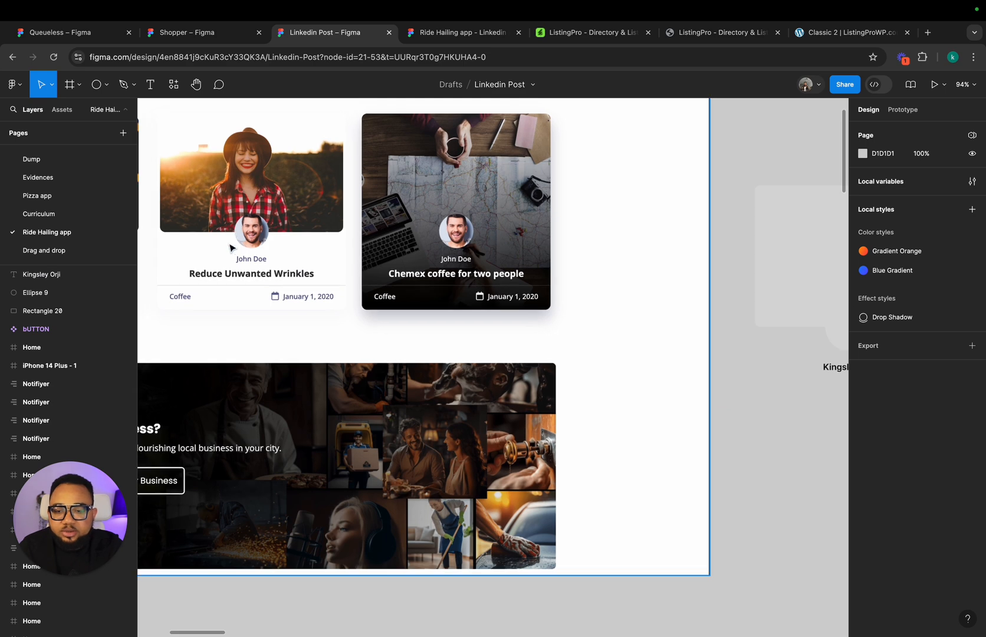
scroll(392, 298, "right", 10)
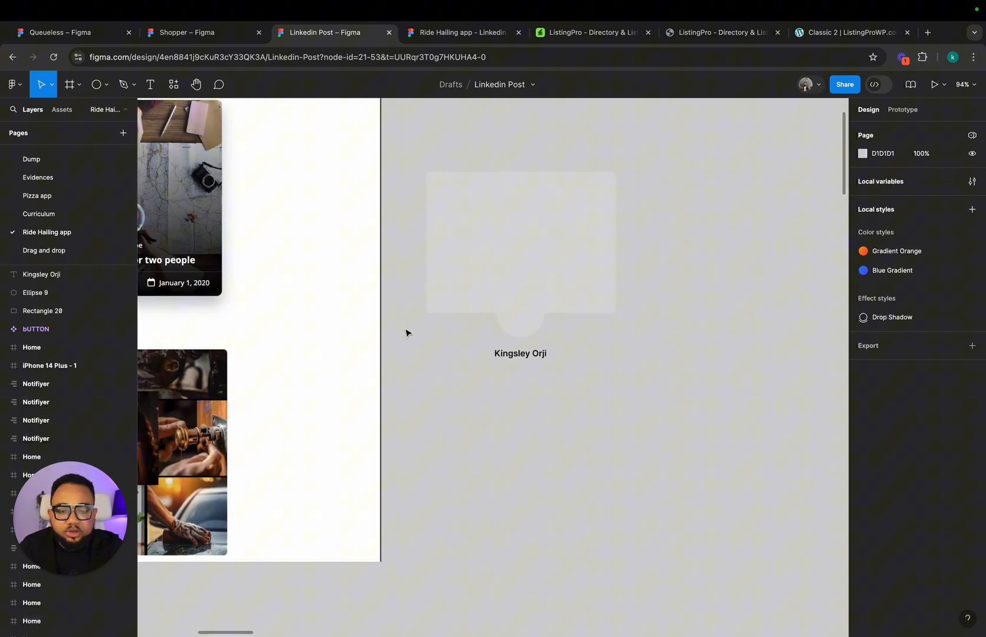
left_click(528, 353)
key("super+d")
left_click_drag(529, 356, 526, 376)
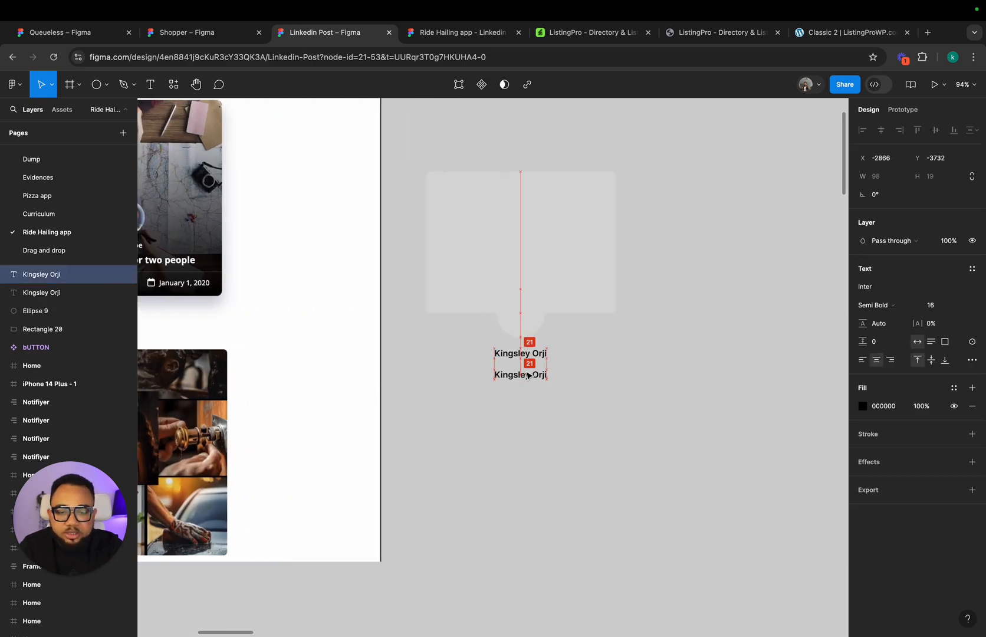
Step: Replace the copied text with the title "Reduce unwanted wrinkles" and move it slightly closer to the author name
double_click(527, 378)
type("R")
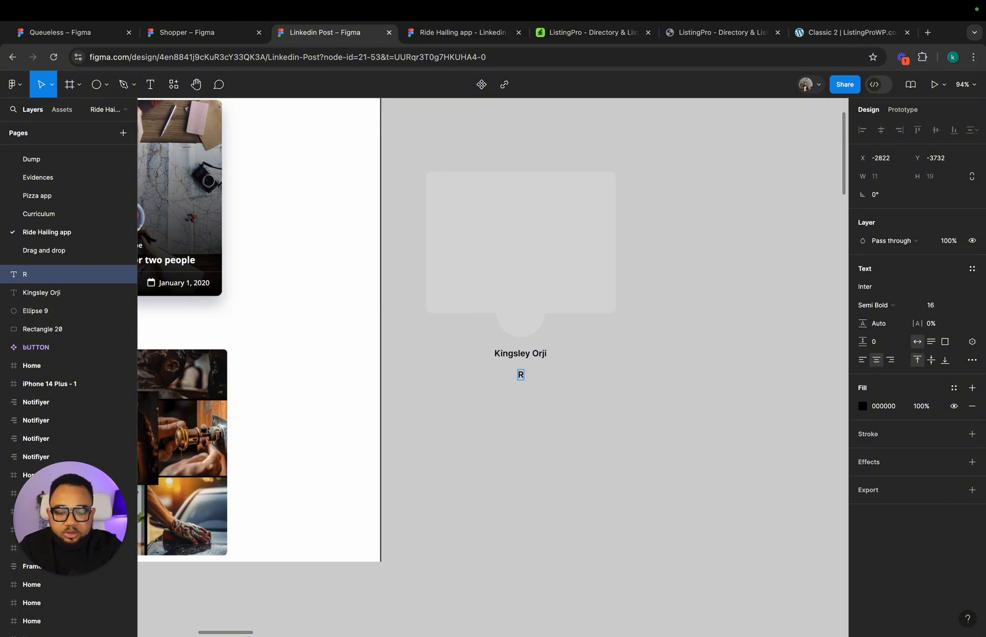
type("educe unwa")
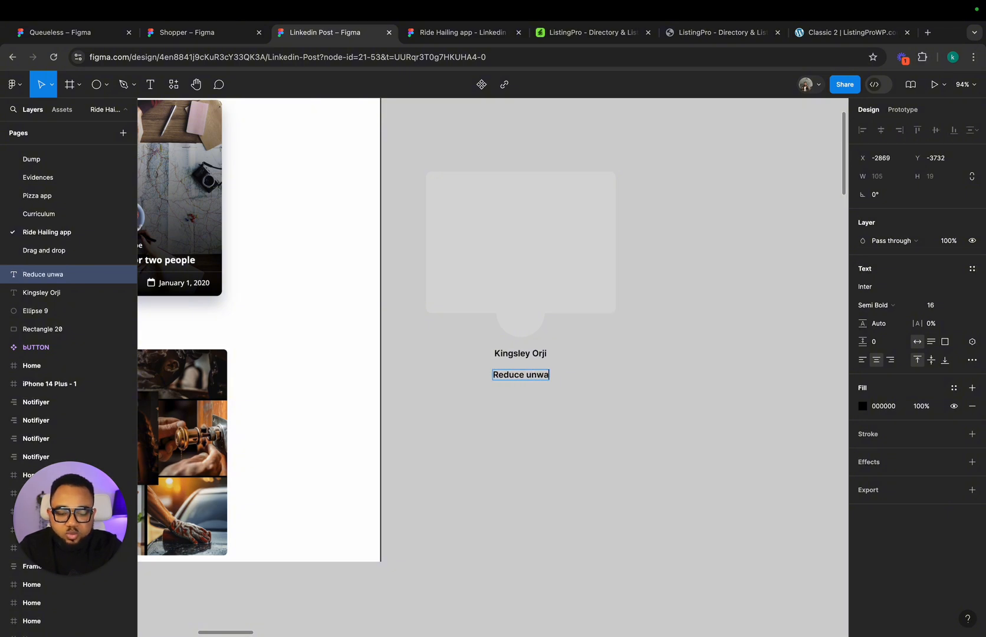
type("ted wrinkles")
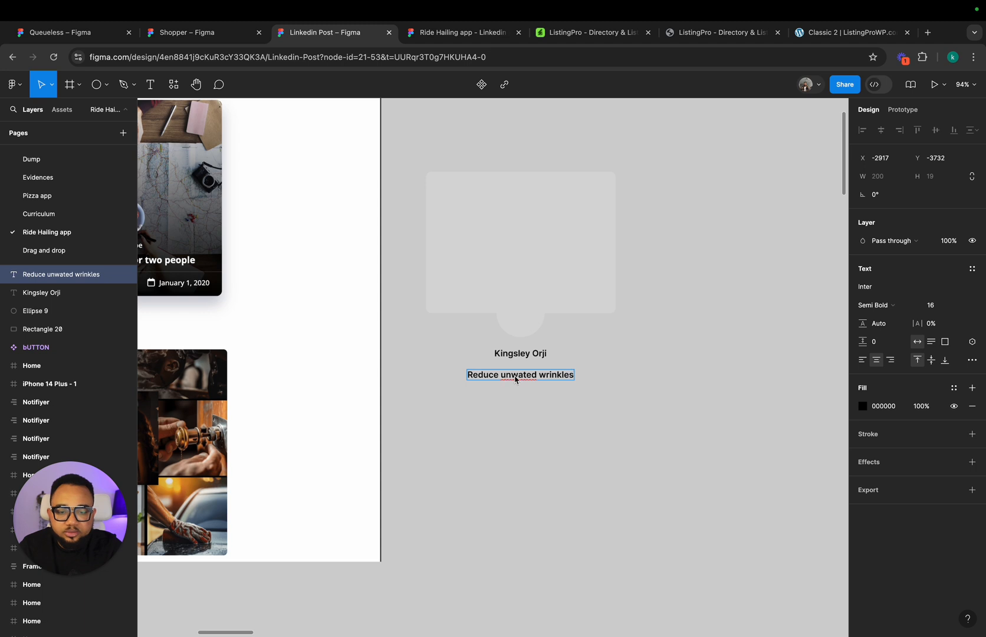
type("n")
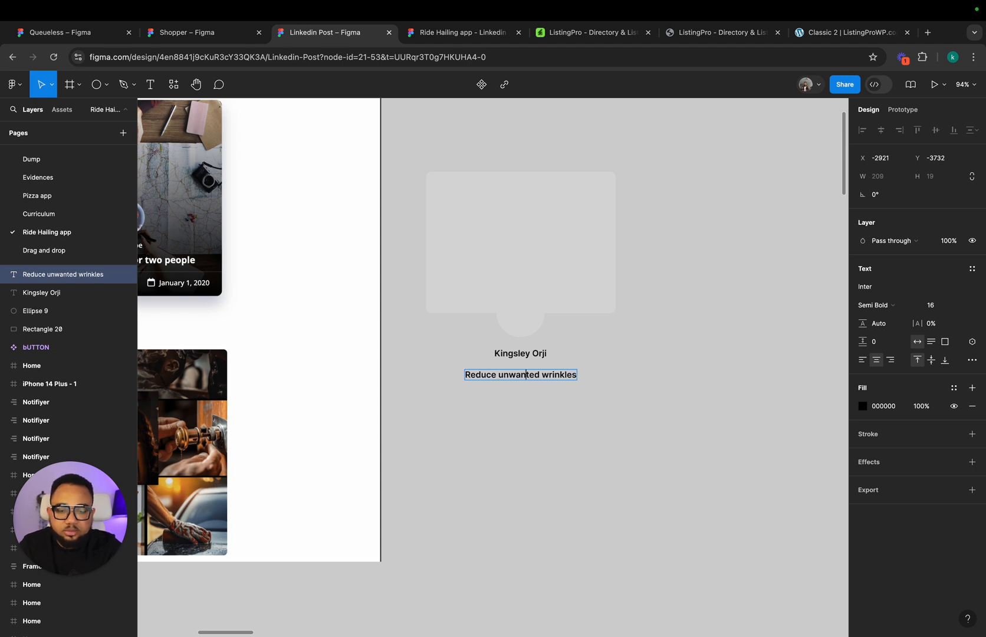
scroll(512, 389, "left", 10)
scroll(511, 389, "right", 10)
key("Escape")
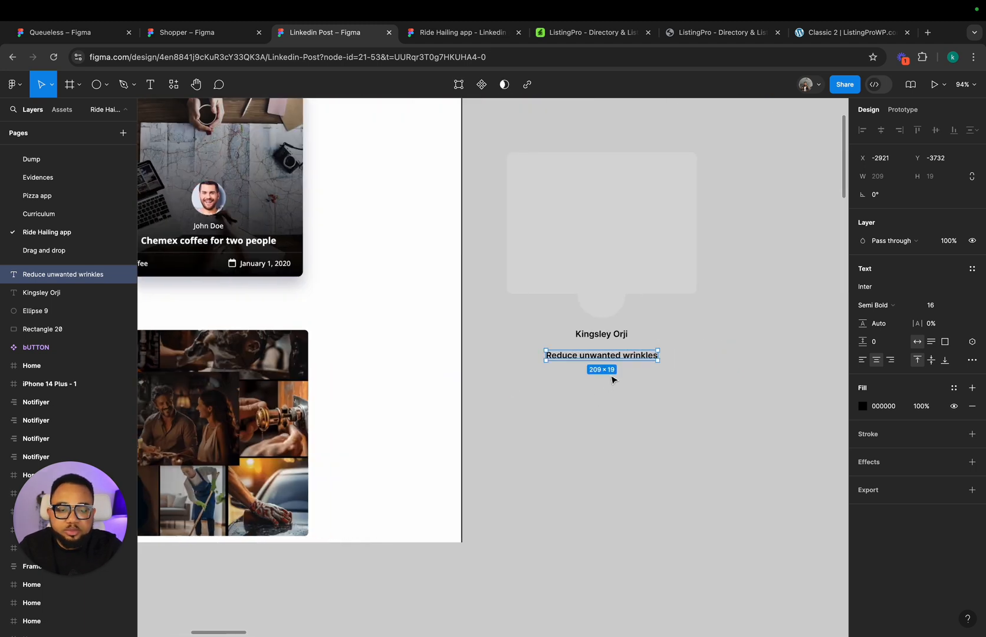
left_click_drag(595, 359, 595, 354)
left_click(598, 412)
Step: Add a "Coffee" category text below the title, near the card's left edge
scroll(597, 412, "left", 3)
scroll(598, 412, "left", 3)
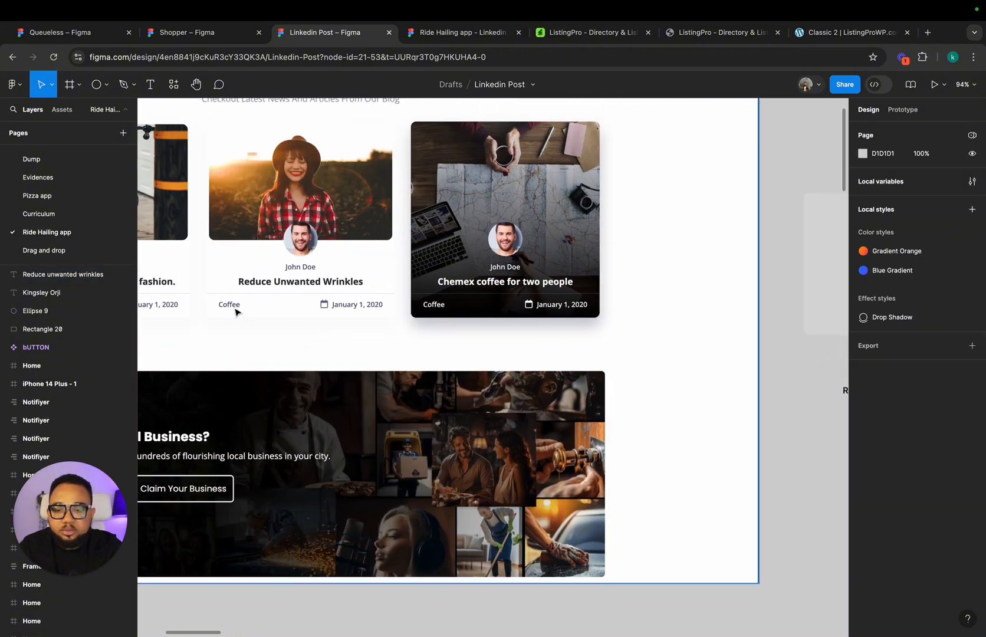
scroll(474, 313, "right", 4)
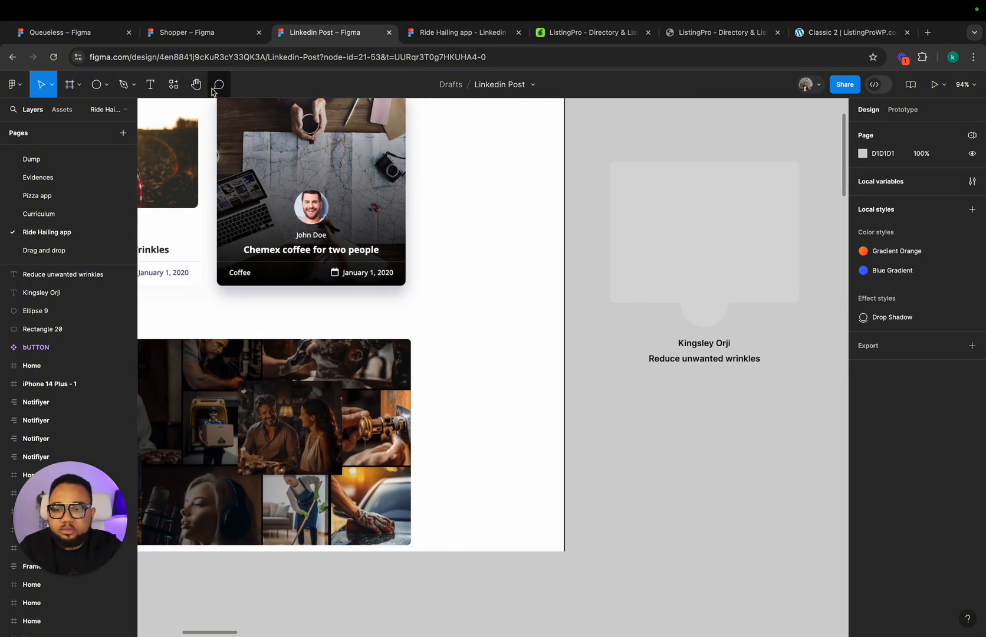
left_click(151, 85)
left_click(613, 385)
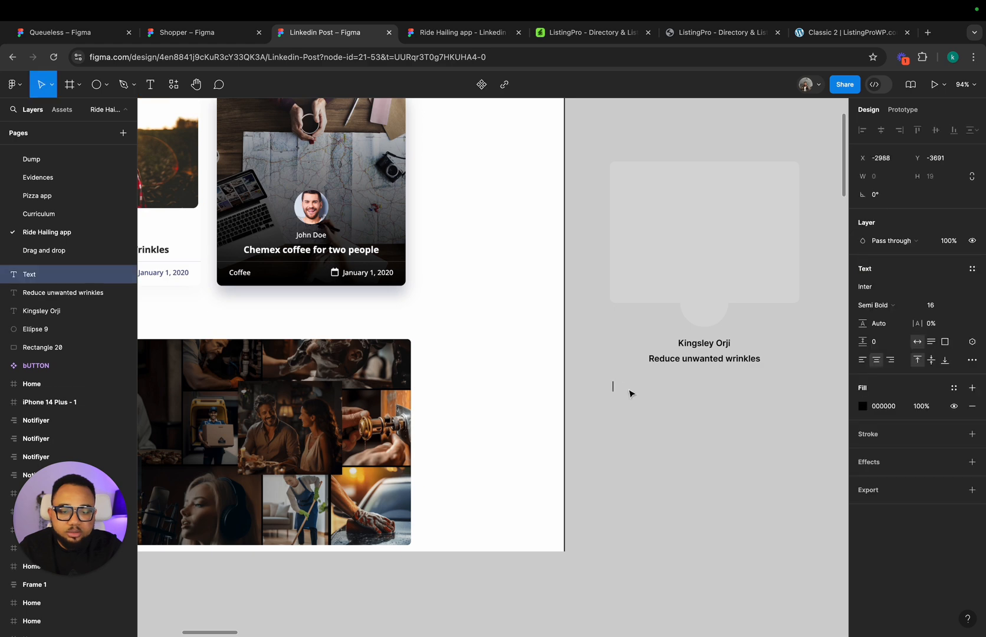
type("Coffee")
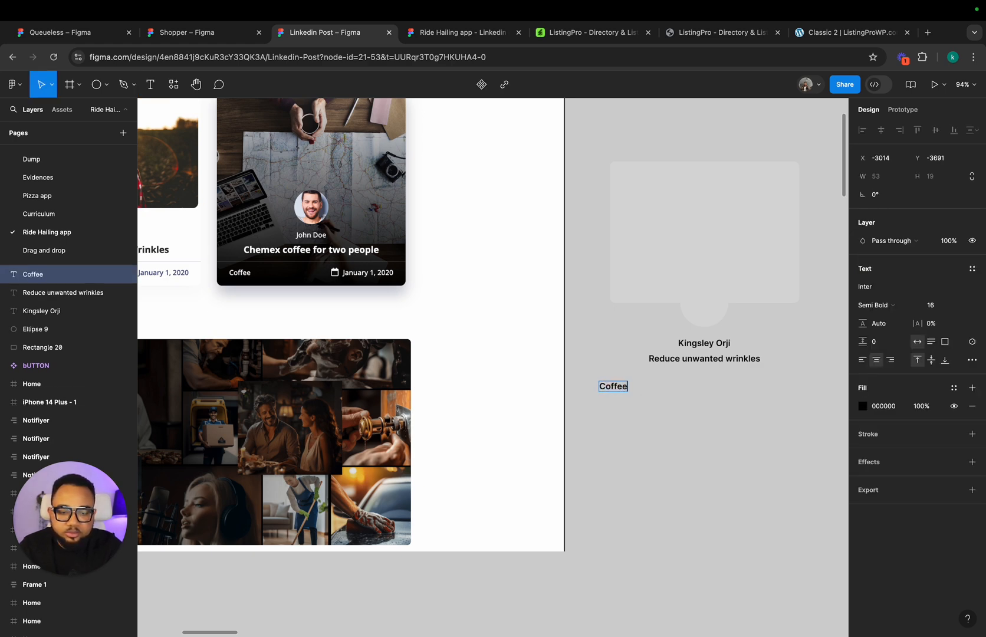
key("Escape")
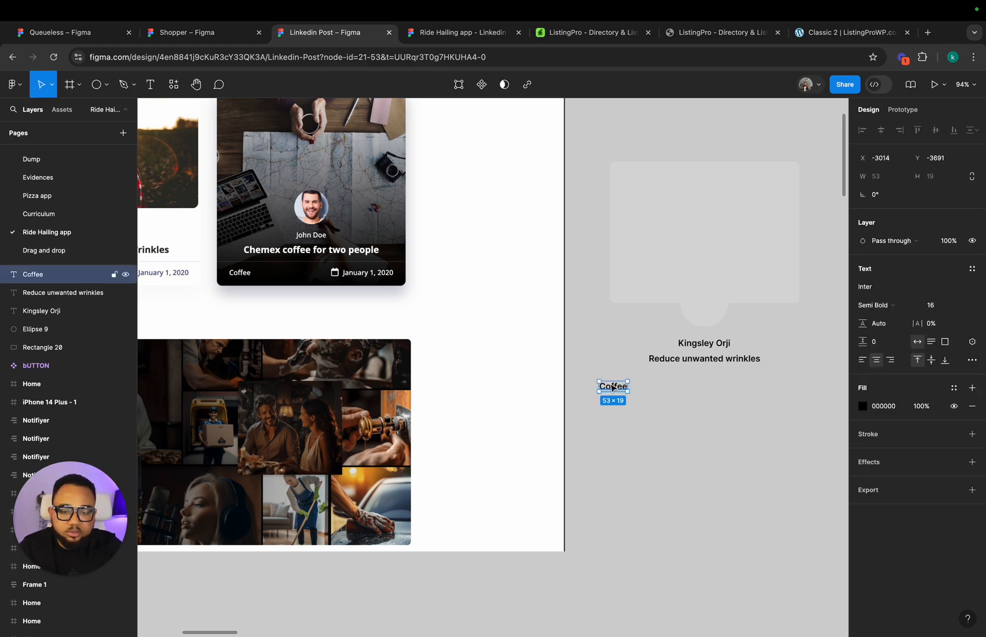
Step: Duplicate the "Coffee" text towards the card's right edge, change the copy to "June 30, 2024" and nudge it 10 px left
left_click_drag(611, 387, 791, 390)
double_click(789, 387)
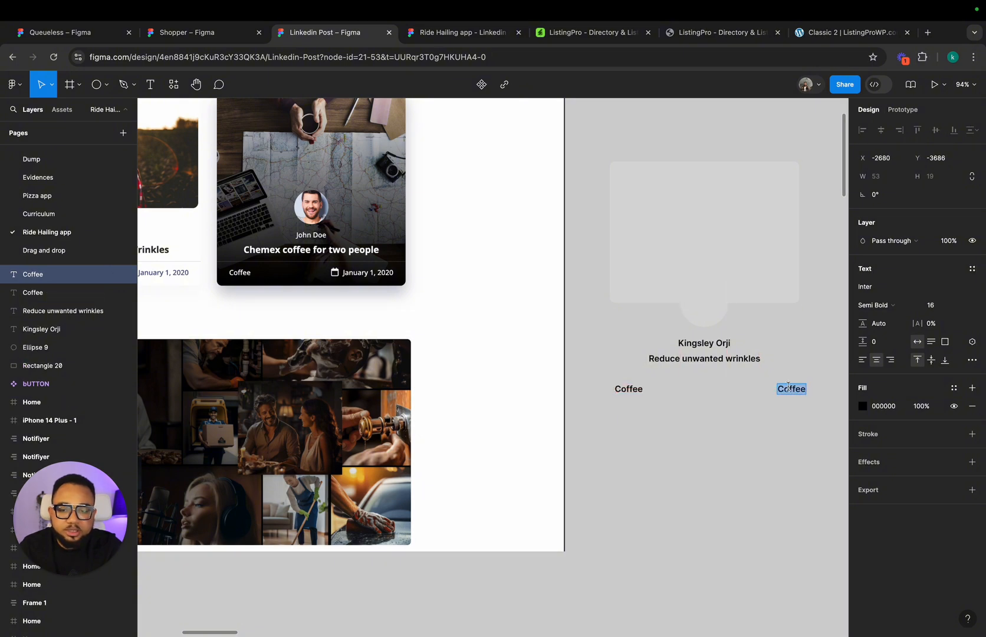
type("June")
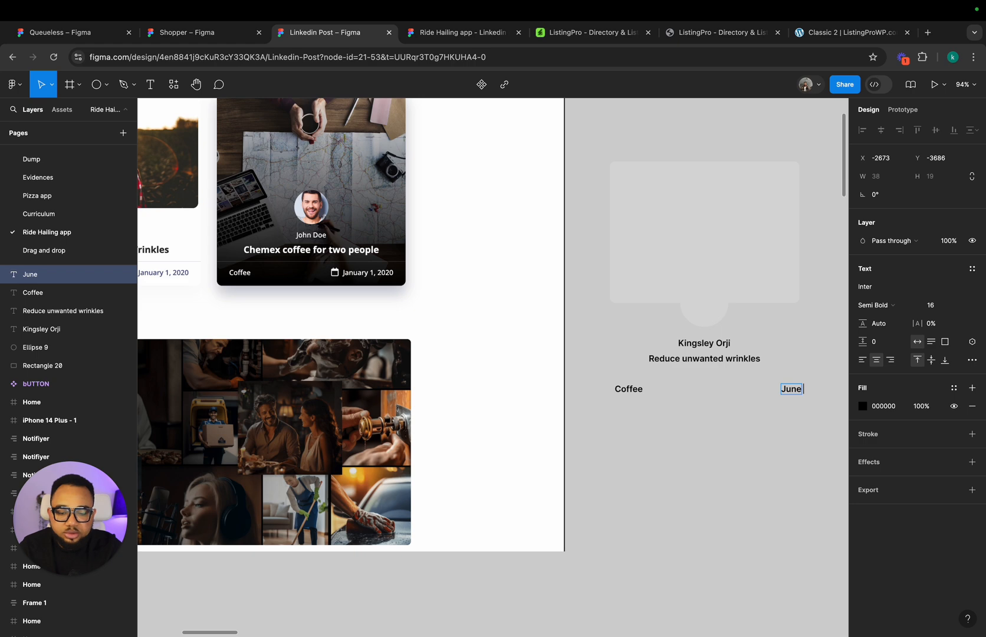
type(" 30,")
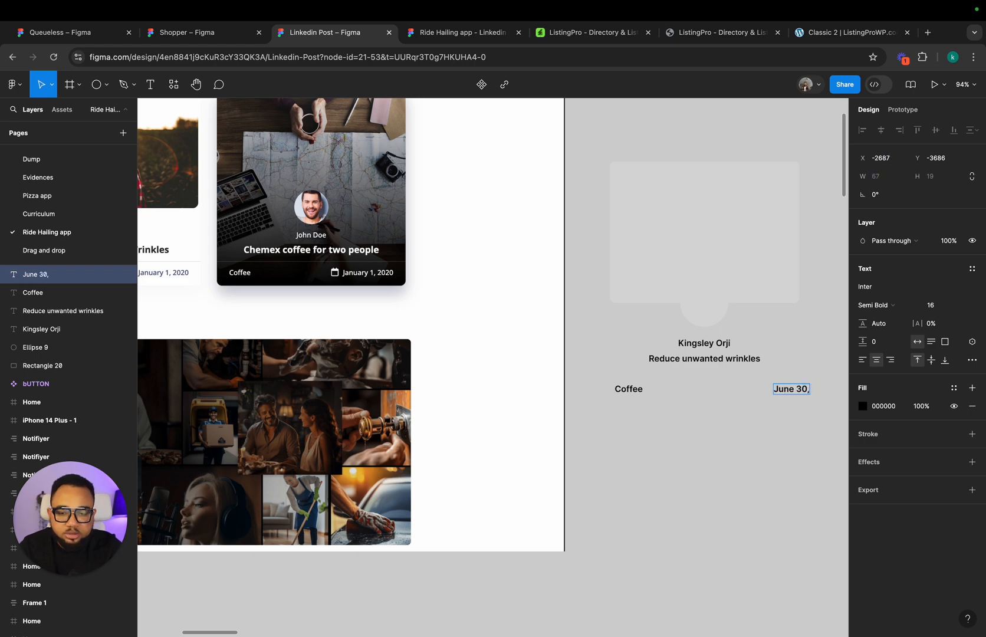
type(" 2024")
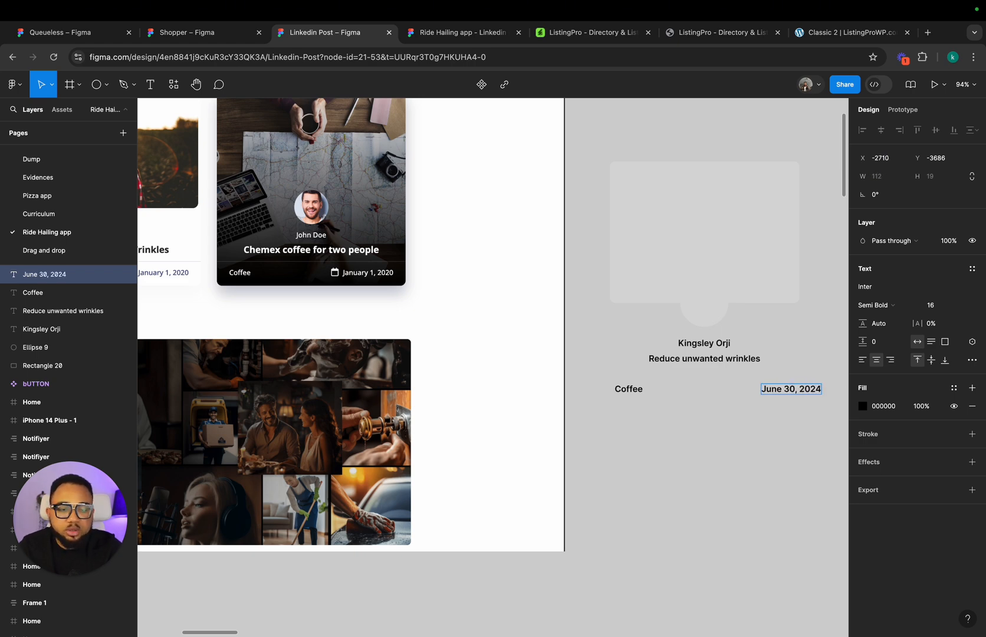
key("Escape")
key("shift+Left")
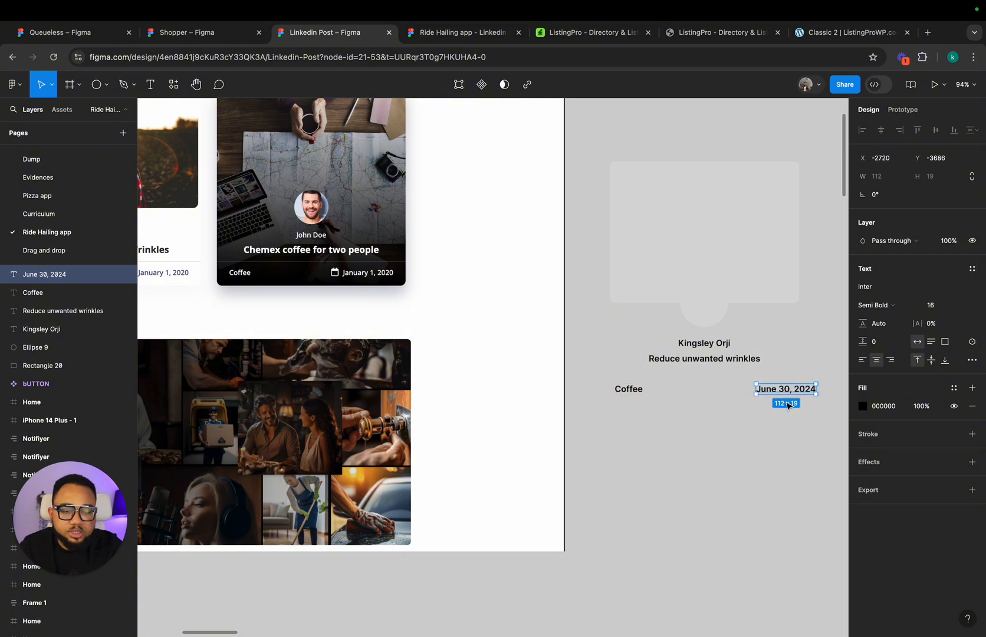
Step: Insert a calendar icon from the Feather Icons plugin, searching for "cal", and place it just before the date text
left_click(787, 407)
right_click(784, 416)
mouse_move(831, 519)
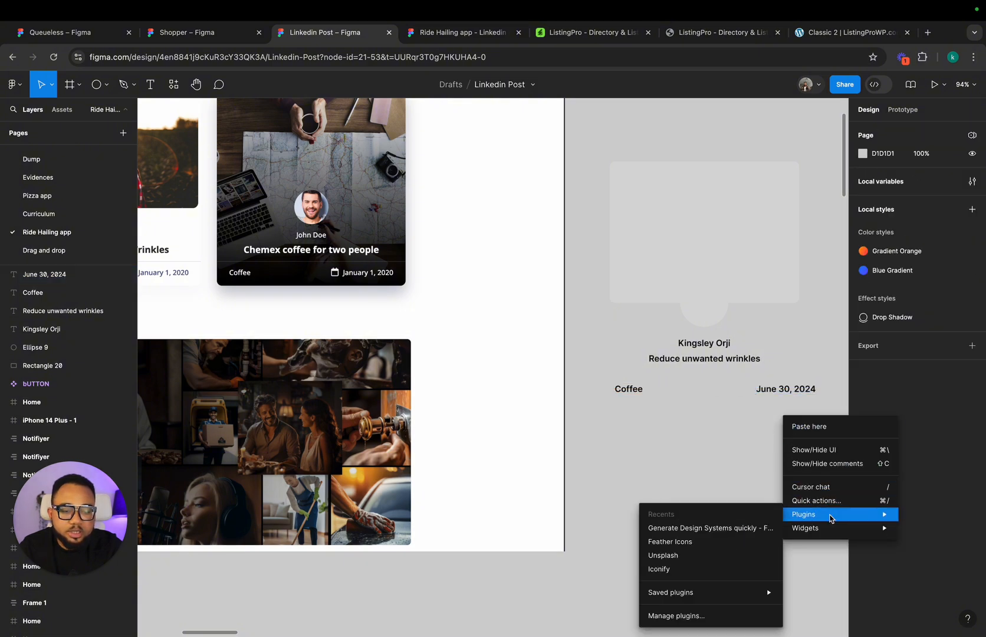
left_click(727, 541)
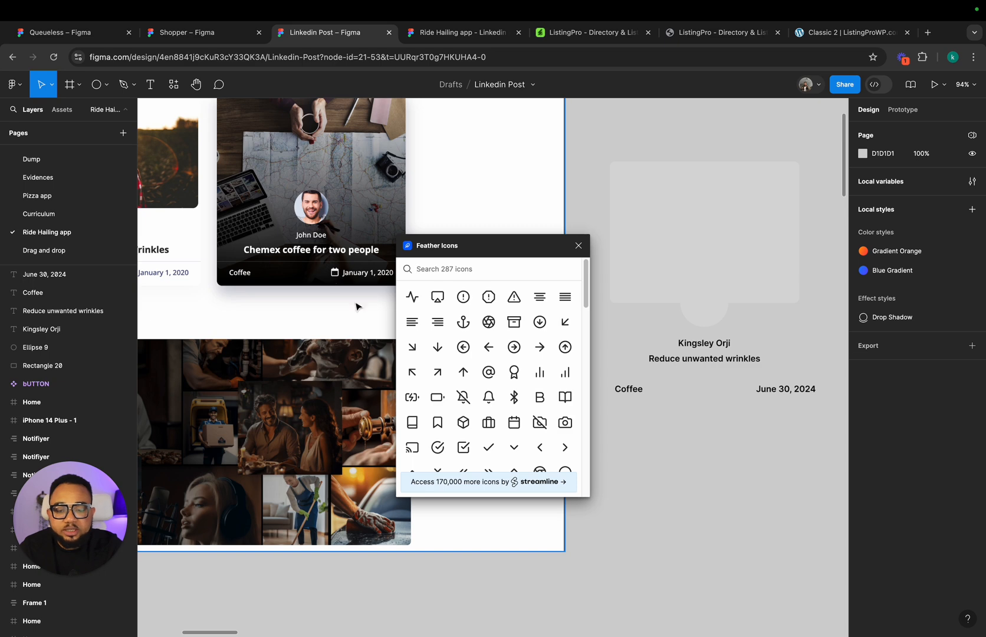
type("c")
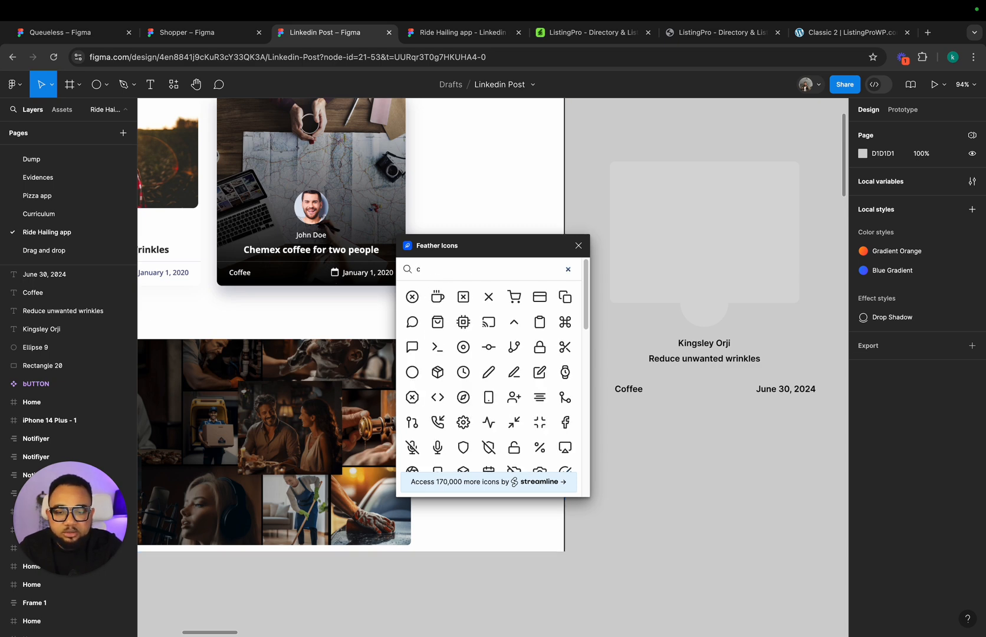
type("al")
left_click(413, 296)
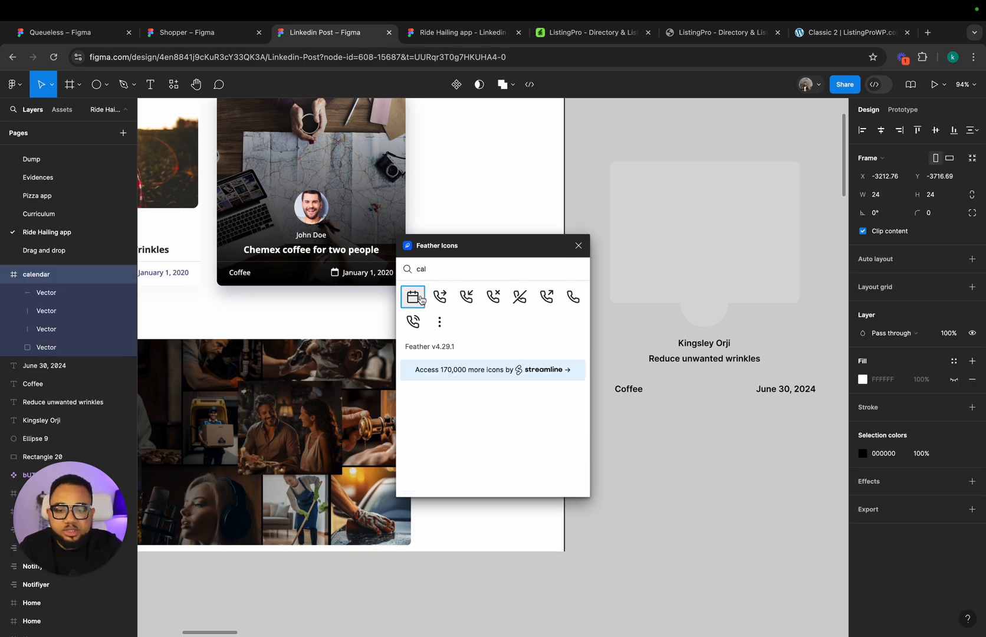
left_click(578, 246)
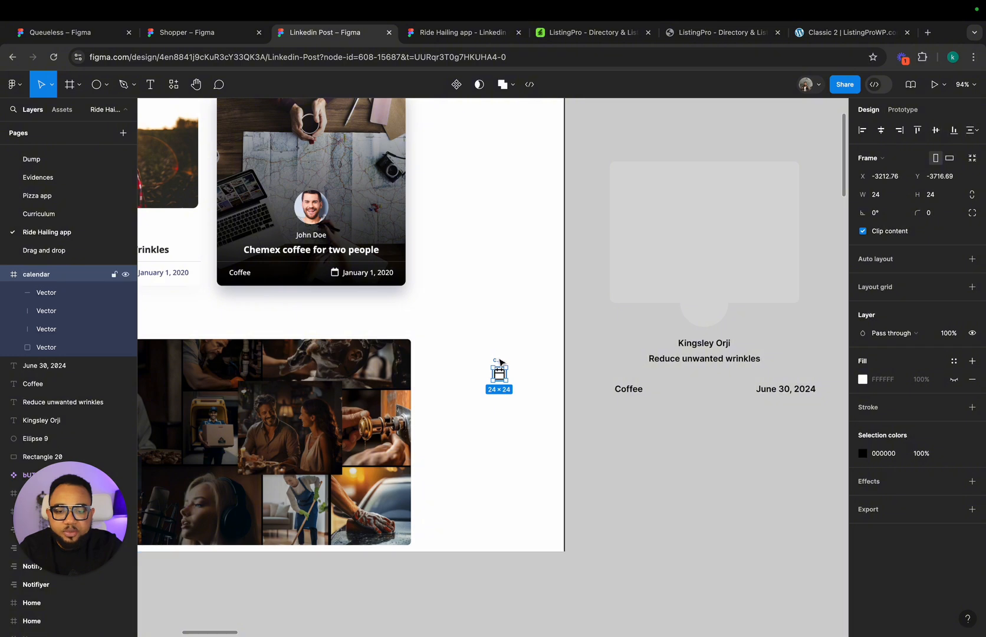
left_click_drag(498, 361, 741, 374)
scroll(742, 374, "up", 5)
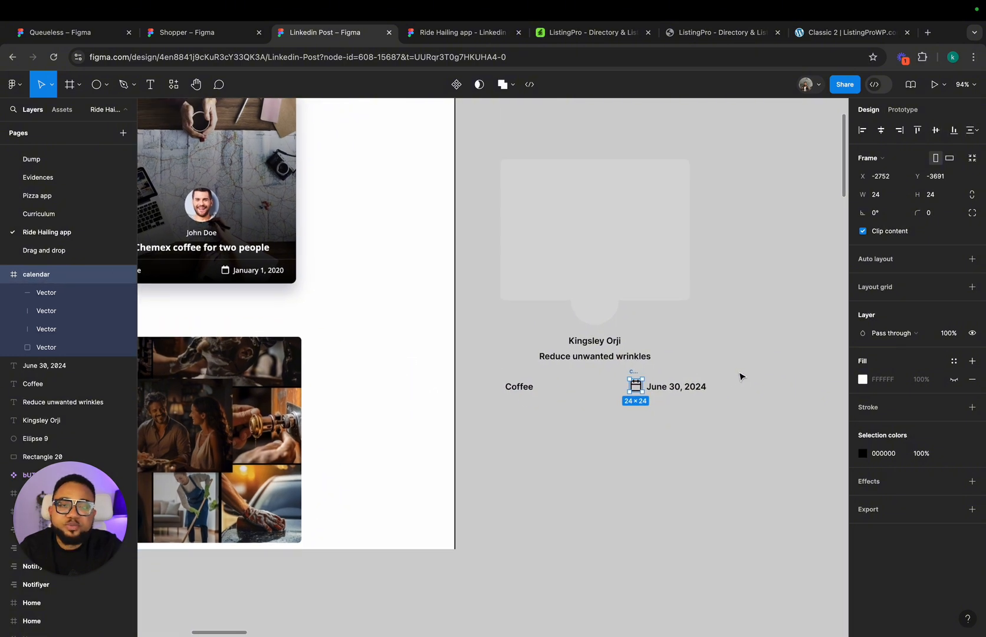
left_click(726, 402)
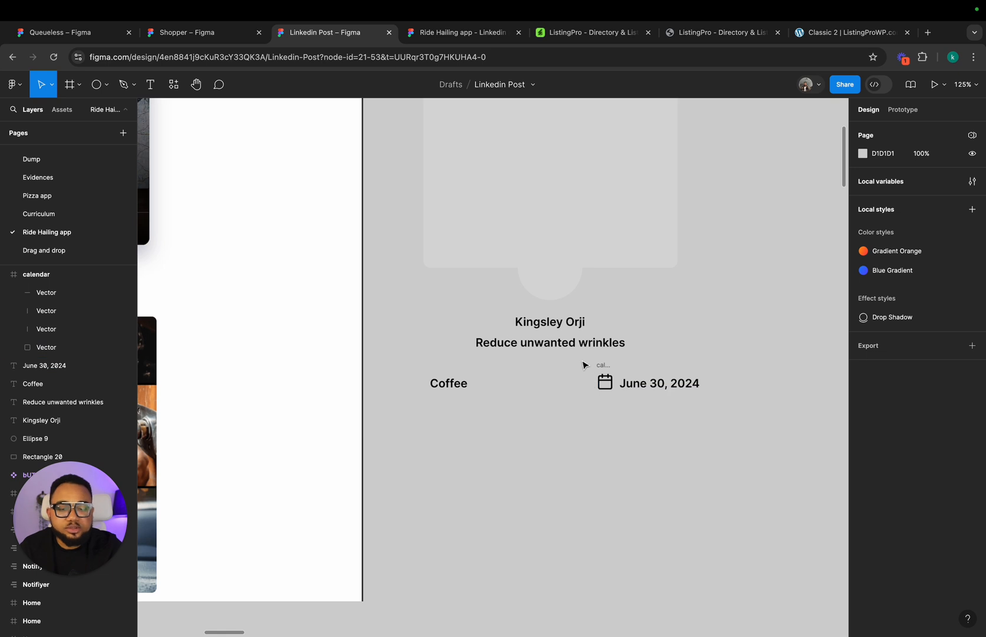
Step: Wrap the calendar icon and date in an auto layout, and combine it with "Coffee" in an outer auto layout row
left_click_drag(581, 360, 734, 431)
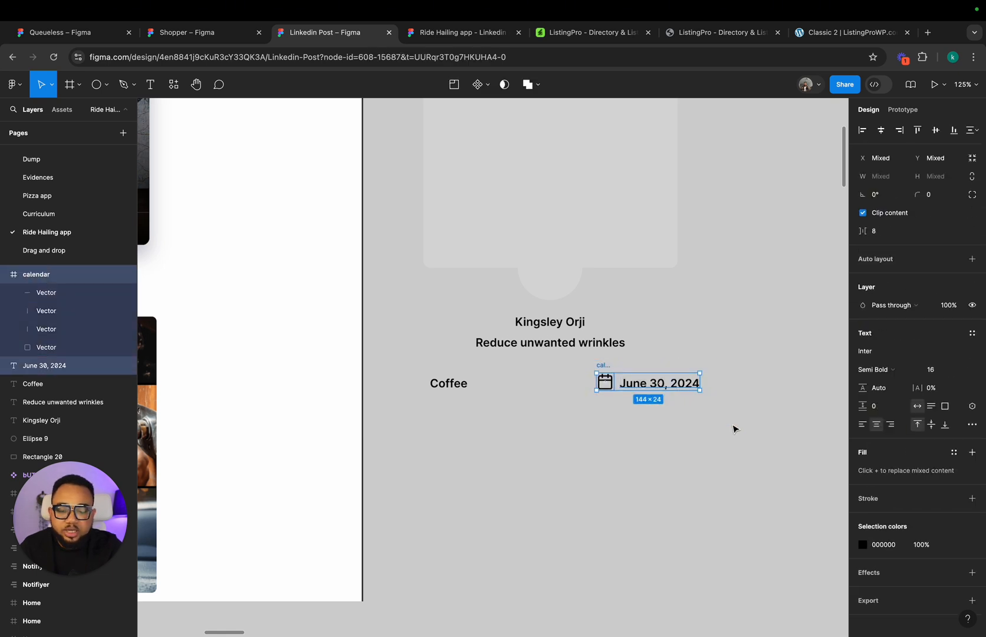
key("shift+a")
left_click(401, 363)
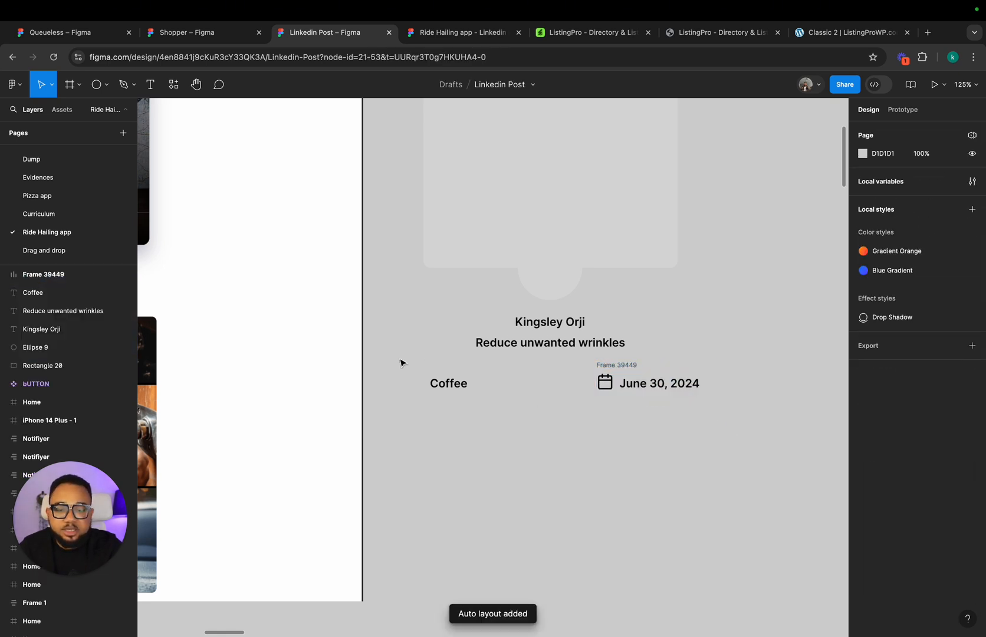
left_click_drag(400, 362, 741, 452)
key("shift+a")
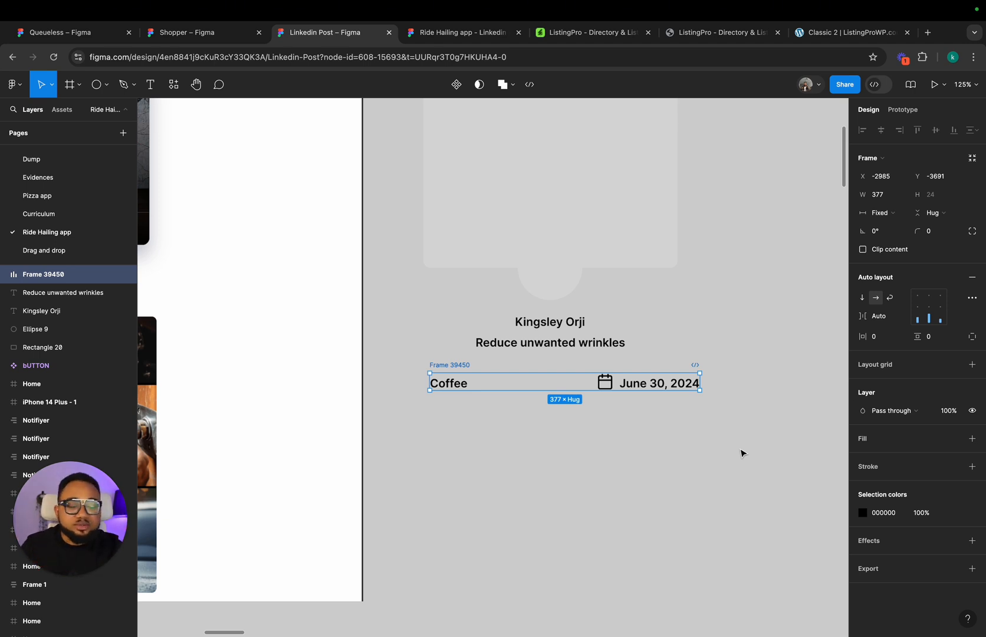
Step: Wrap the author name and the title "Reduce unwanted wrinkles" in a vertical auto layout
left_click(661, 384)
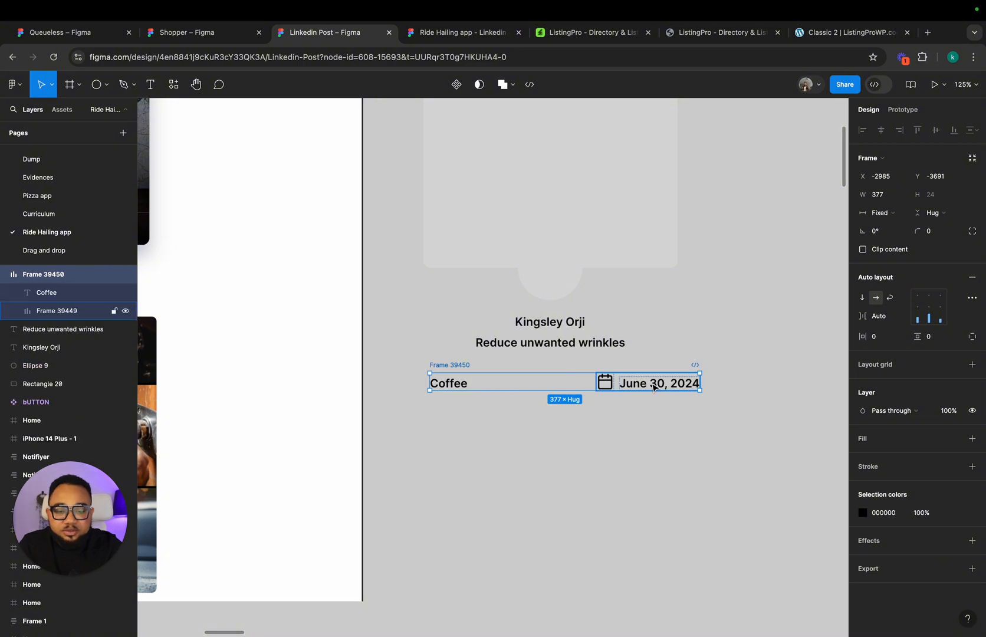
scroll(541, 351, "left", 2)
scroll(541, 352, "left", 3)
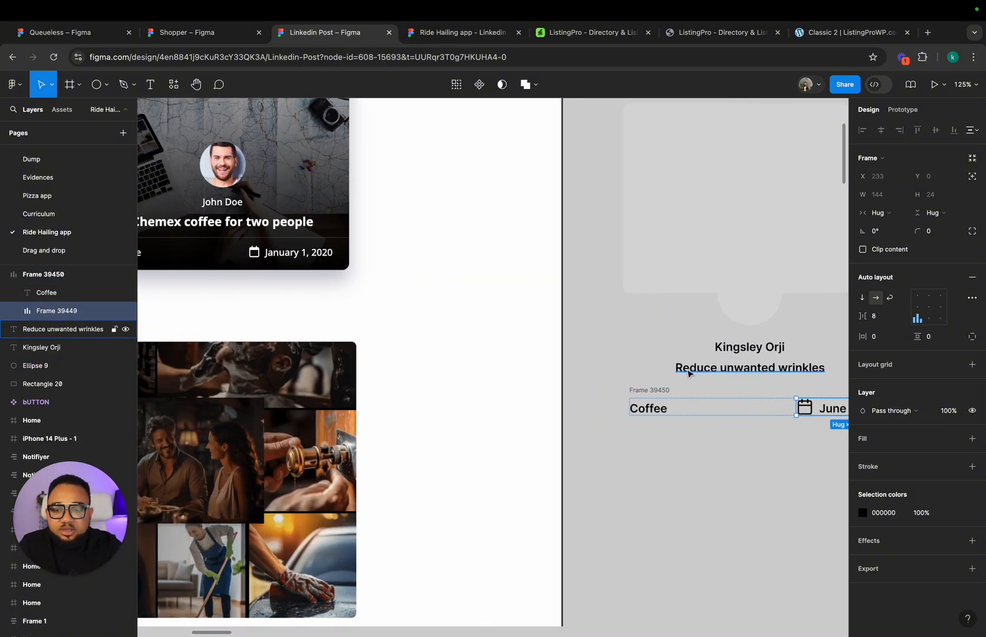
scroll(711, 360, "right", 1)
left_click_drag(588, 354, 803, 409)
key("shift+a")
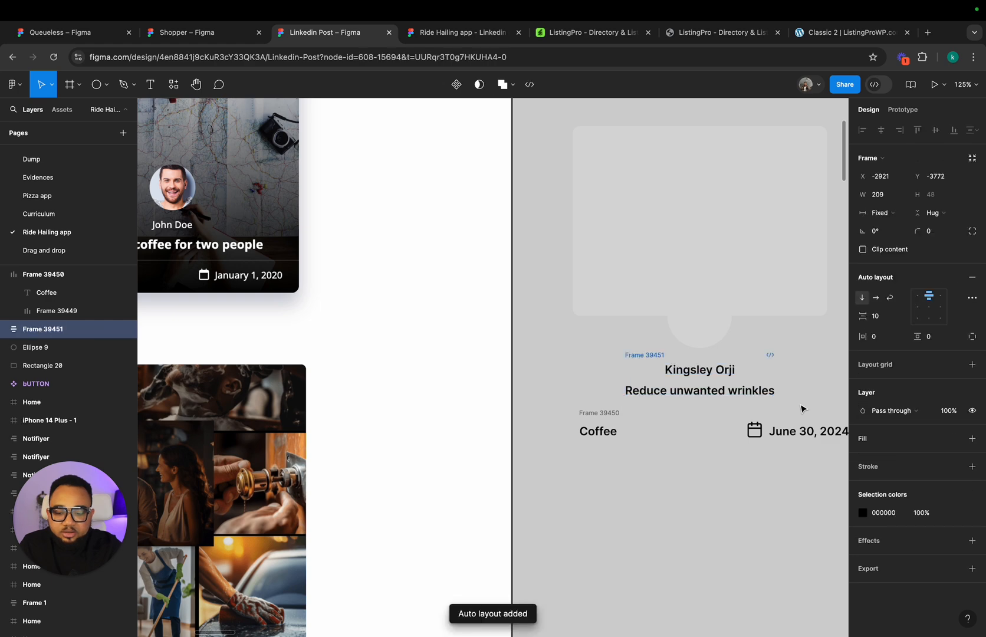
Step: Set the vertical and horizontal padding of the category and date row to 20
left_click(613, 418)
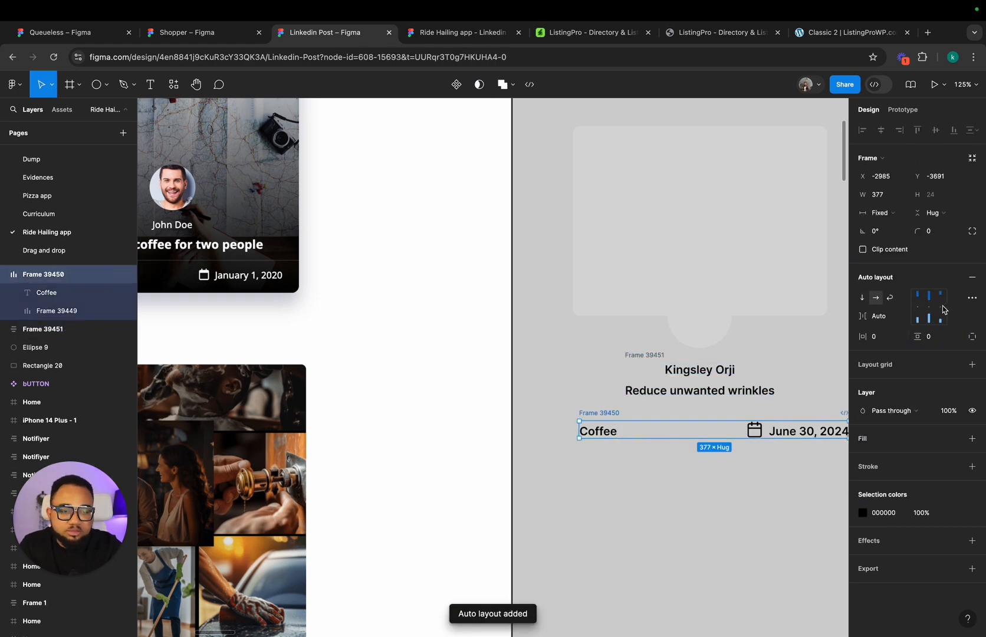
left_click(932, 341)
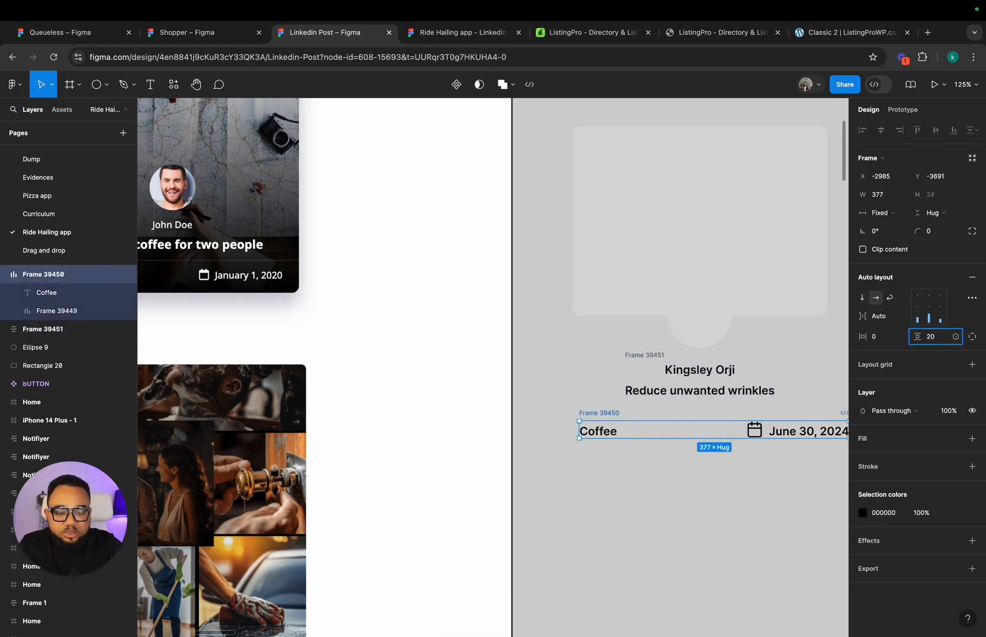
type("20")
key("Return")
left_click(879, 340)
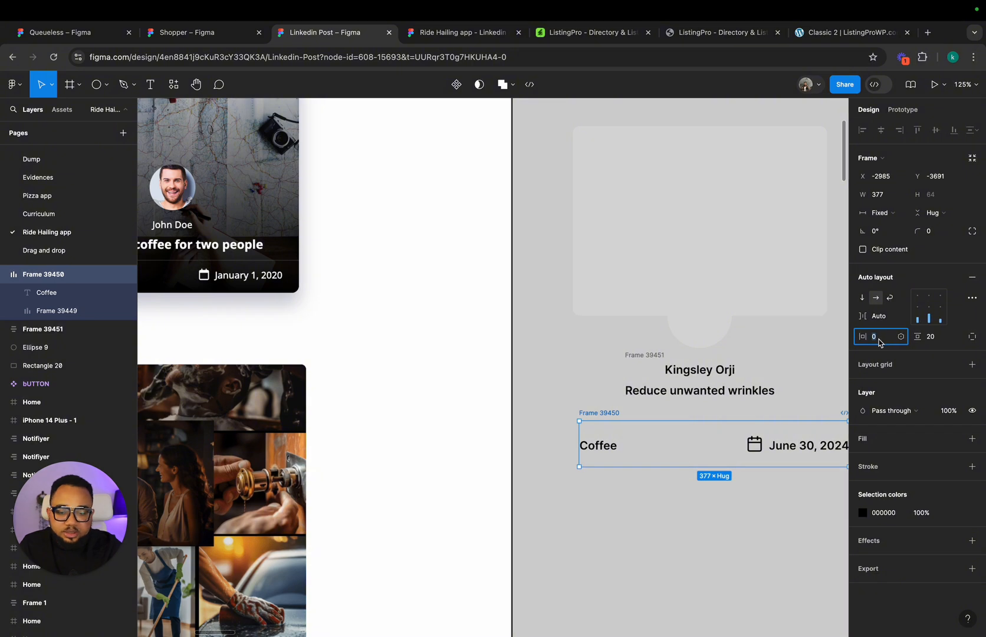
key("Return")
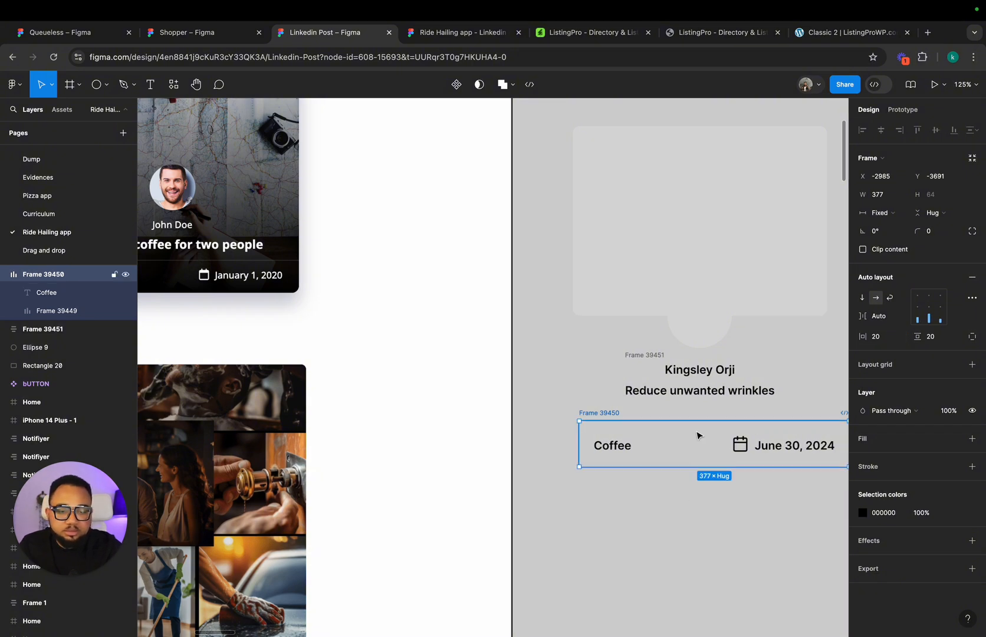
Step: Resize the category and date row from both sides to 355 wide, aligning its edges with the image placeholder
scroll(709, 469, "right", 5)
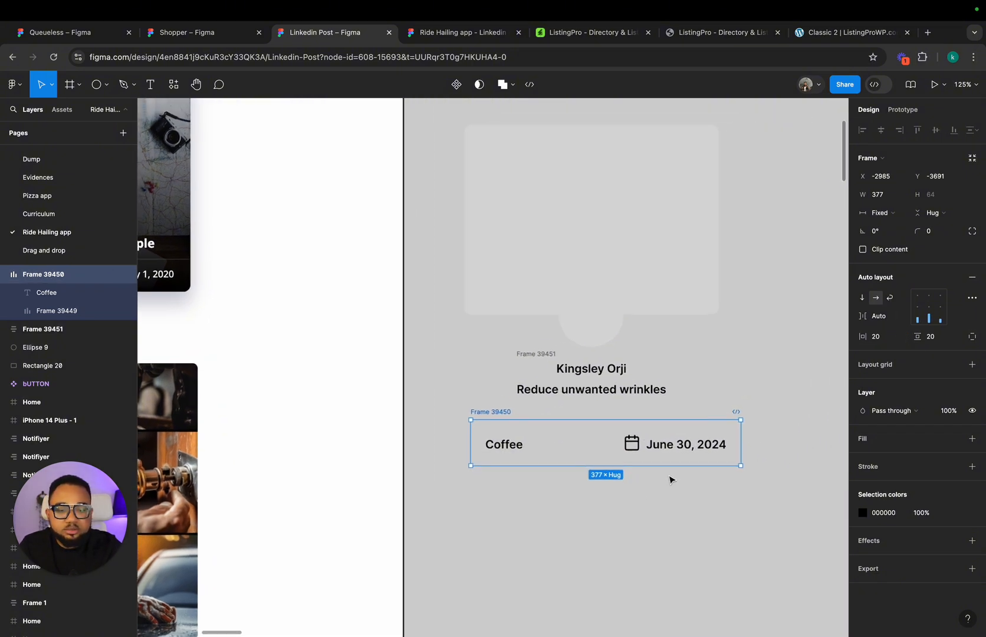
left_click(670, 477)
left_click_drag(578, 435, 575, 438)
left_click_drag(734, 436, 717, 433)
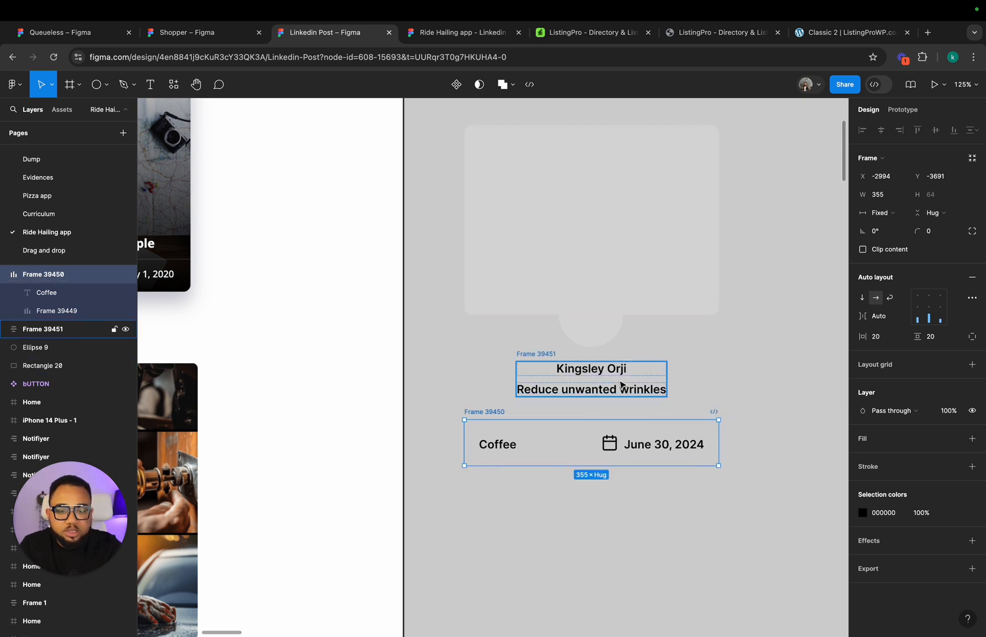
Step: Wrap the avatar circle, the author and title block, and the category and date row in one vertical auto layout
scroll(621, 384, "left", 10)
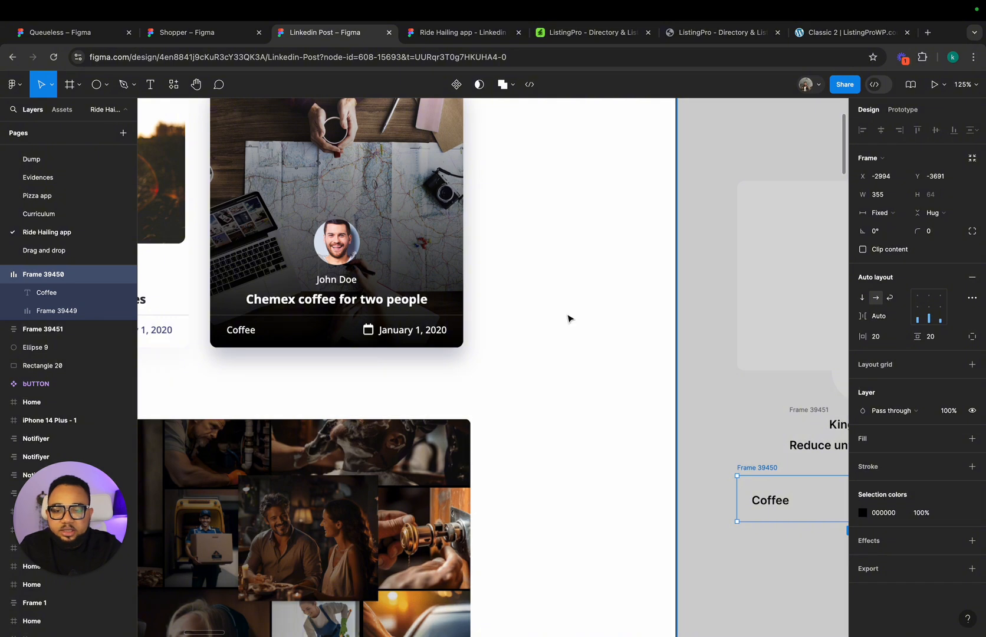
scroll(544, 323, "right", 8)
scroll(608, 493, "right", 2)
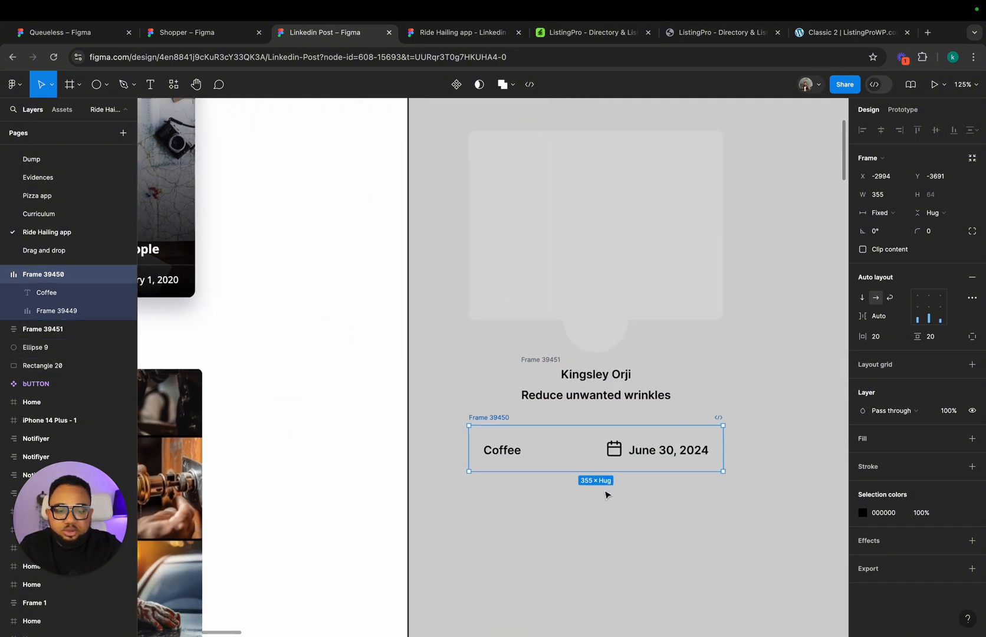
scroll(597, 475, "left", 5)
scroll(597, 475, "up", 3)
left_click_drag(583, 410, 797, 591)
key("shift+a")
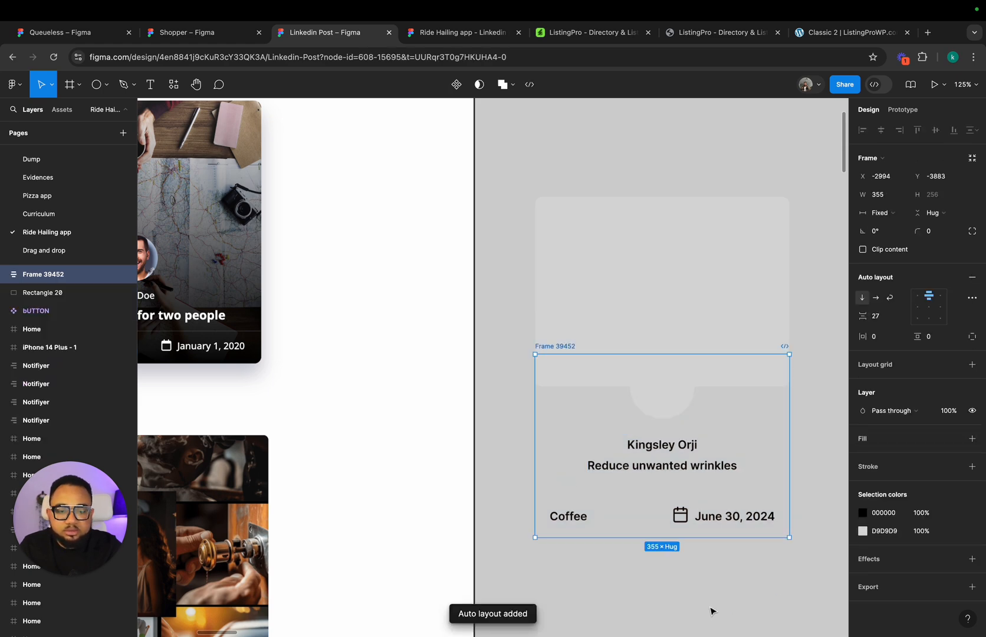
Step: Combine the image placeholder and the content block below it in a vertical auto layout for the whole card
key("Escape")
left_click_drag(517, 180, 806, 584)
key("shift+a")
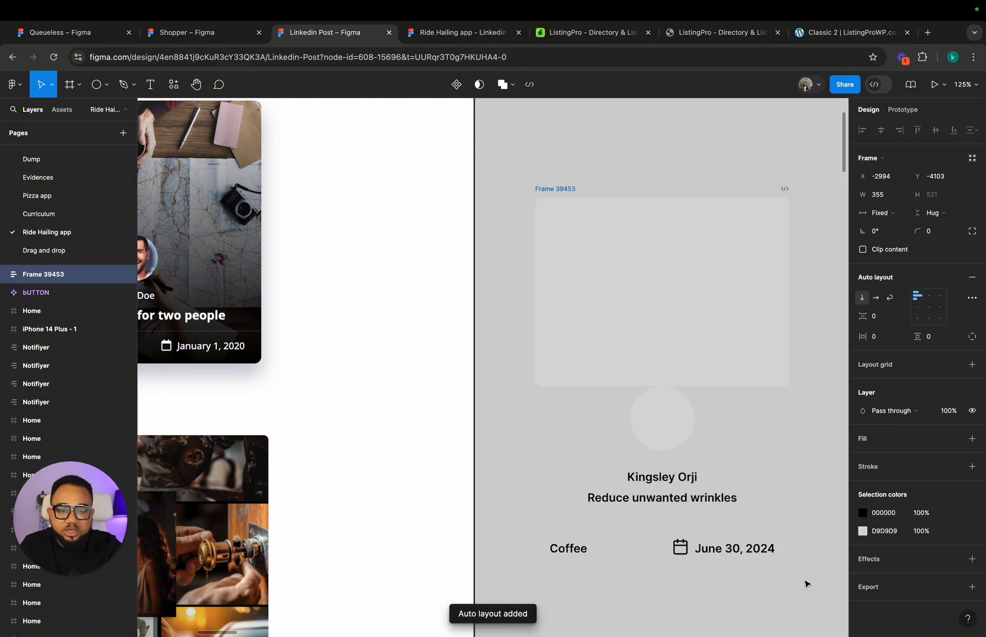
Step: Set the card's vertical auto layout spacing to -52 so the avatar overlaps the image placeholder
left_click(877, 320)
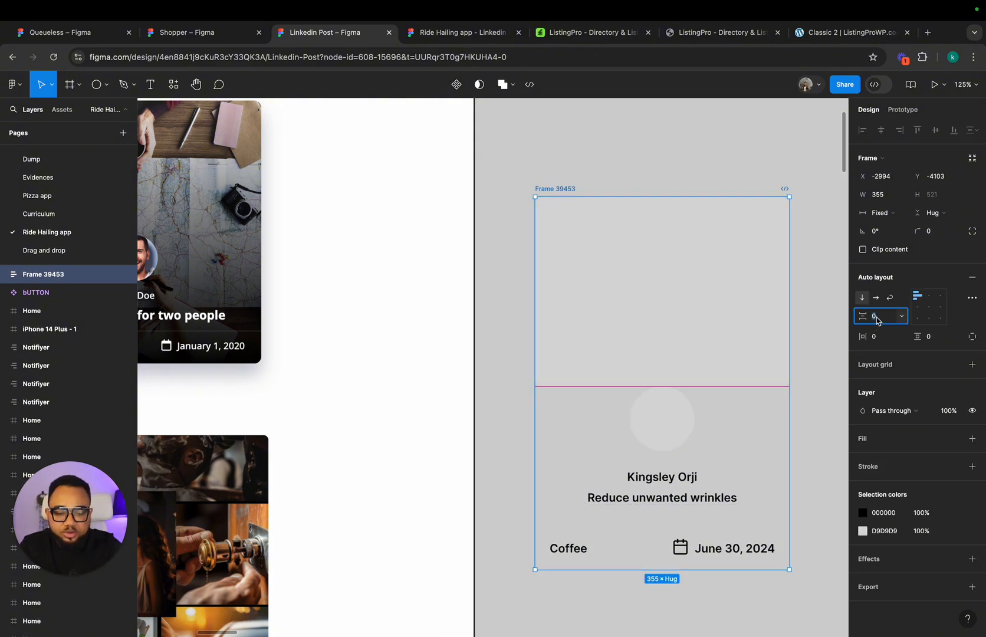
key("Return")
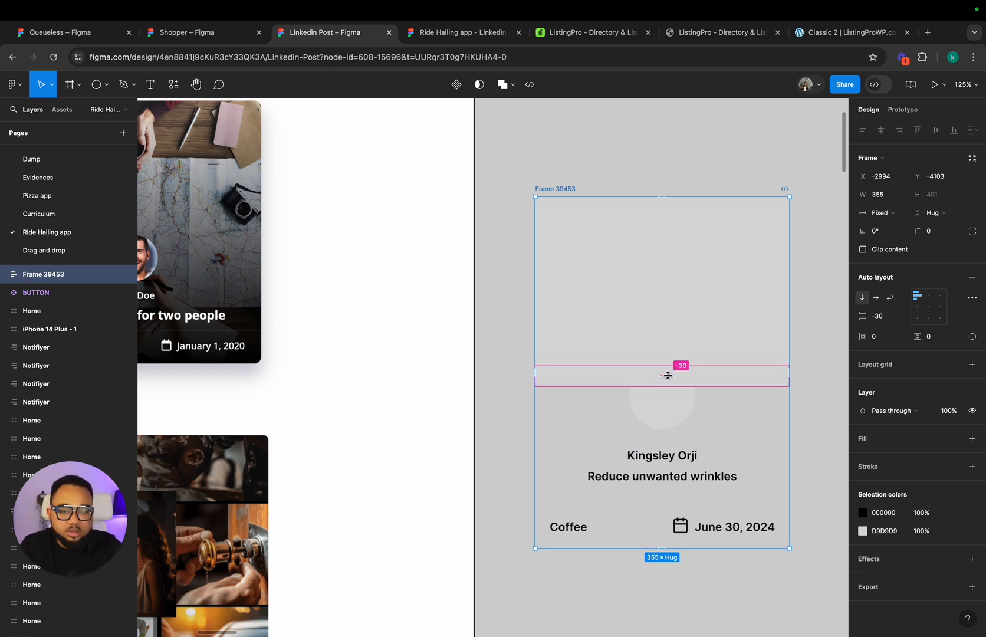
left_click_drag(667, 375, 668, 371)
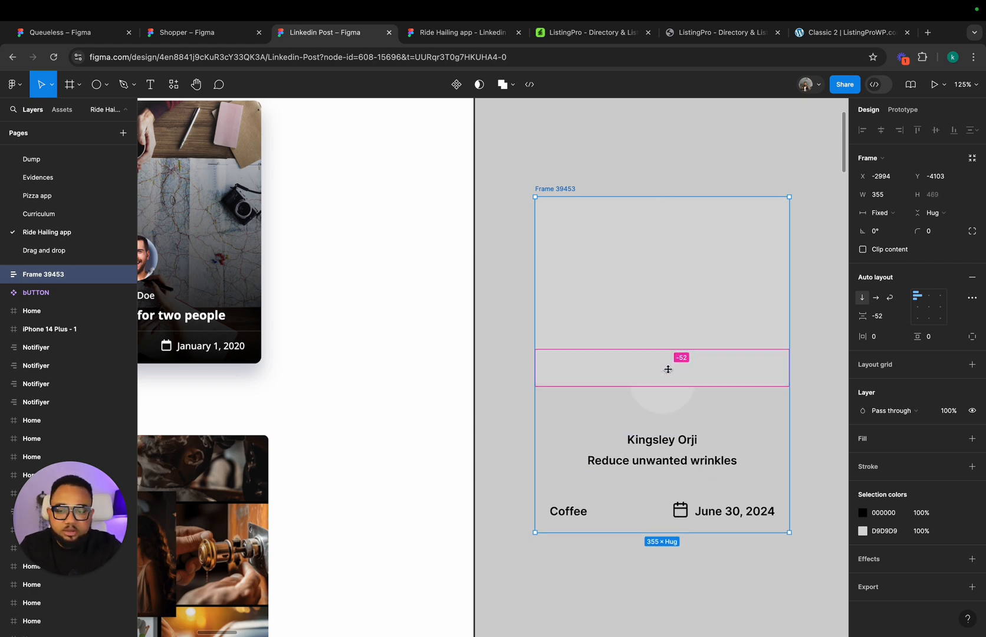
scroll(667, 368, "left", 10)
scroll(274, 310, "right", 10)
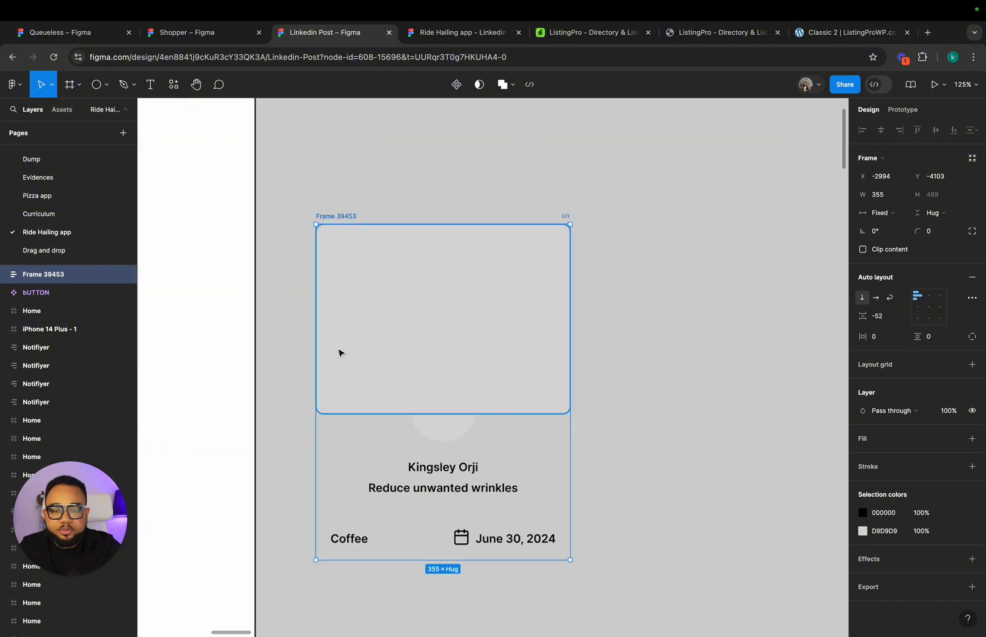
Step: Reduce the vertical spacing between the avatar, the author and title block, and the category and date row
scroll(439, 558, "left", 1)
scroll(439, 558, "down", 1)
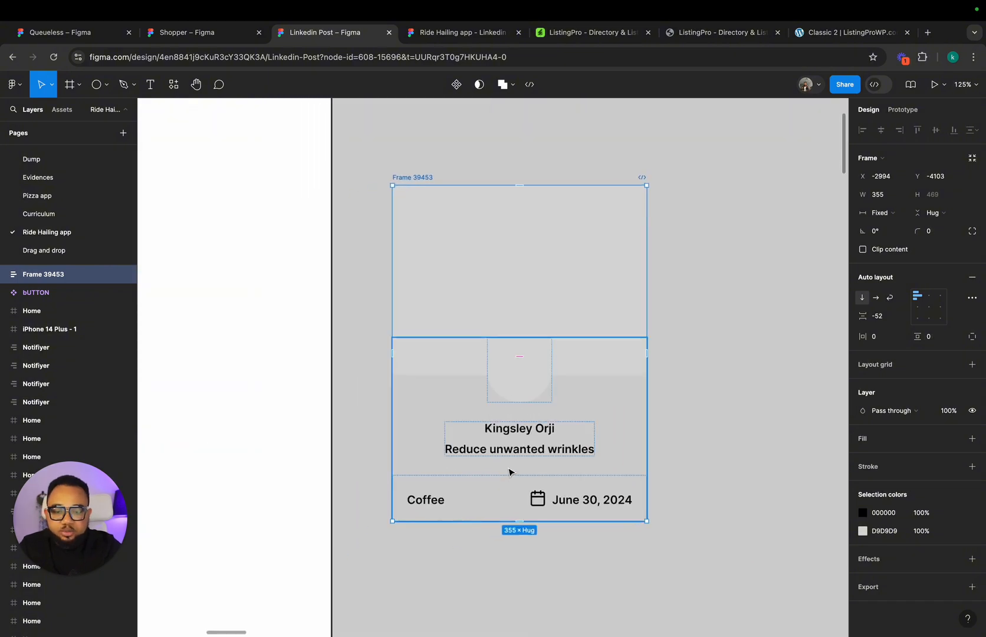
double_click(514, 467)
left_click_drag(517, 466, 520, 448)
key("Escape")
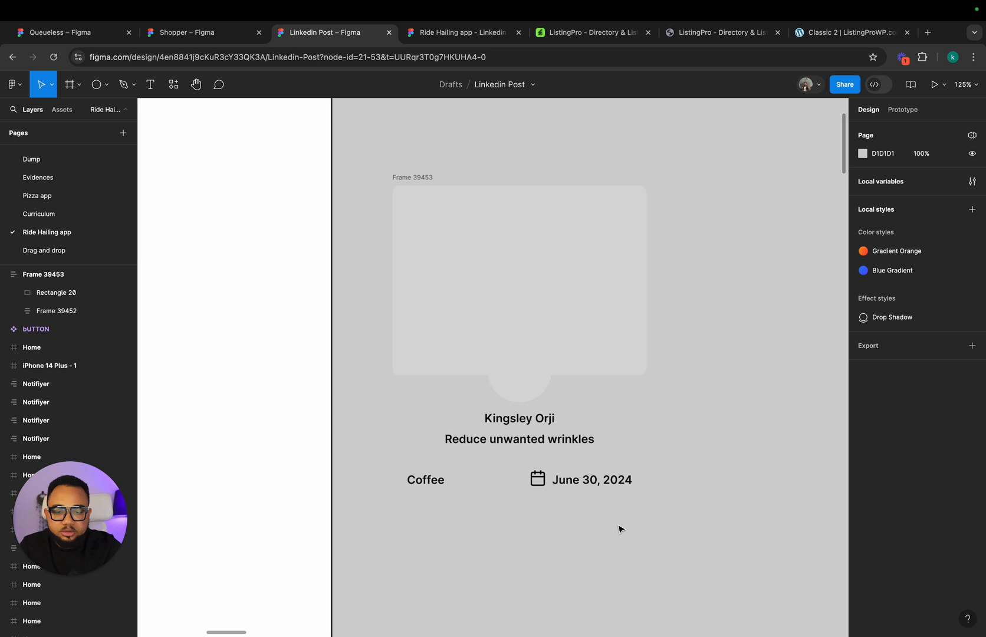
left_click(520, 472)
left_click(676, 284)
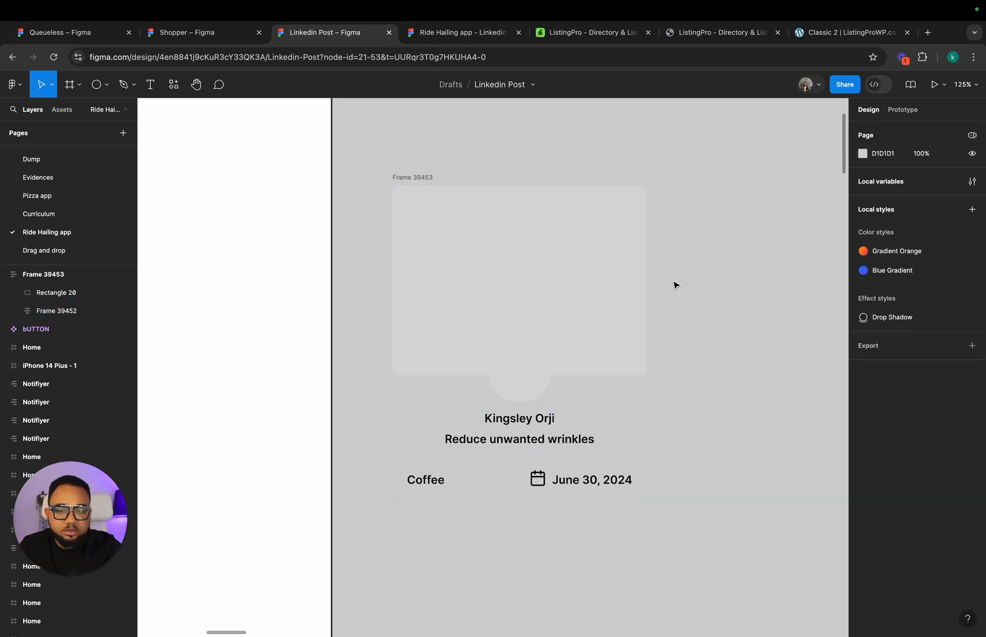
Step: Give the whole card frame a fill using the White colour style
left_click(415, 177)
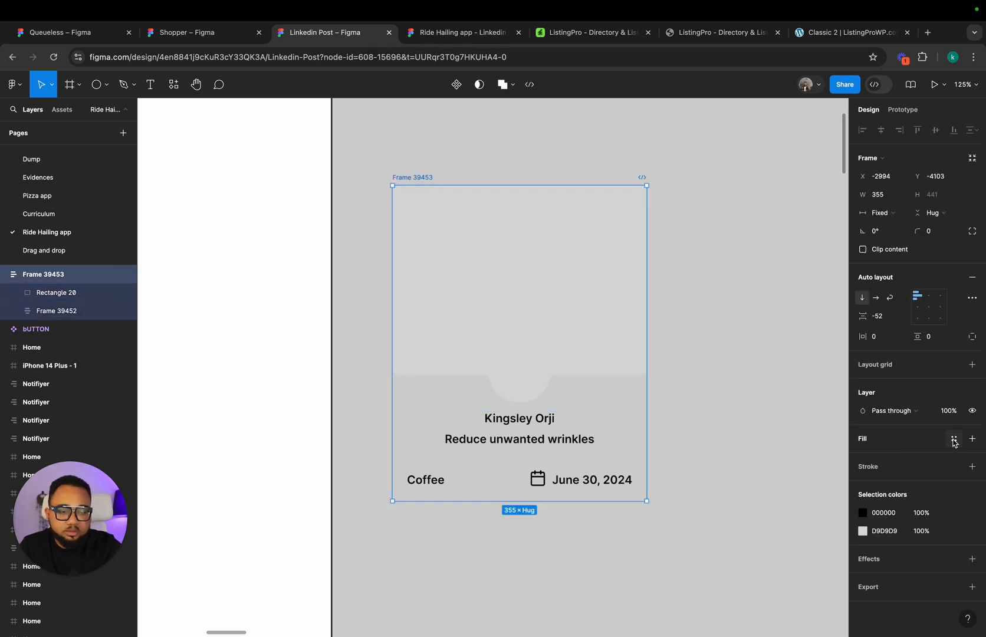
left_click(954, 440)
left_click(769, 541)
left_click(752, 524)
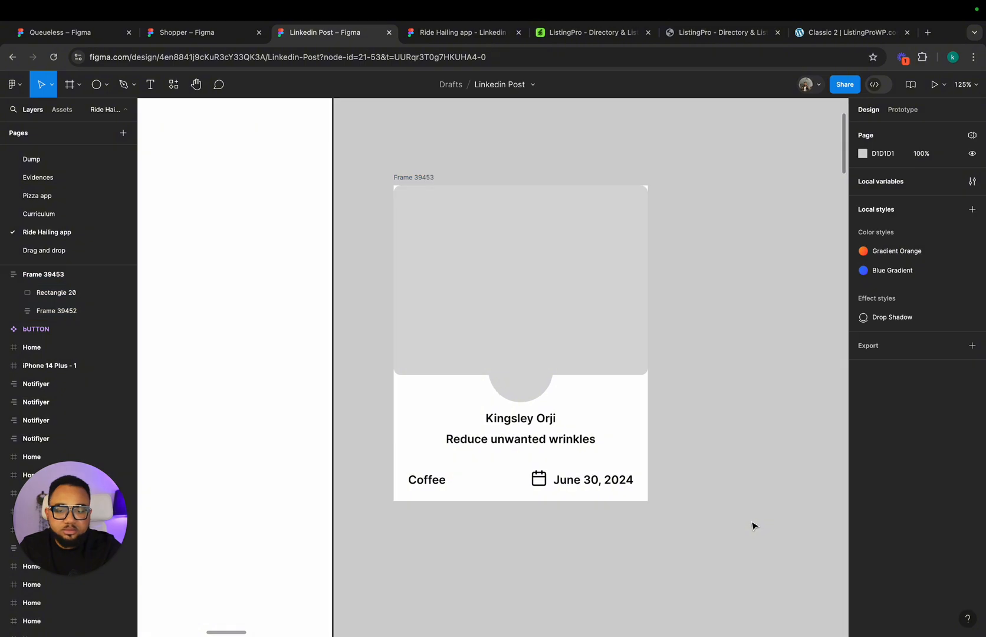
Step: Round the corners of the whole card frame with a radius of 10
scroll(752, 525, "up", 1)
scroll(753, 525, "left", 1)
left_click(444, 206)
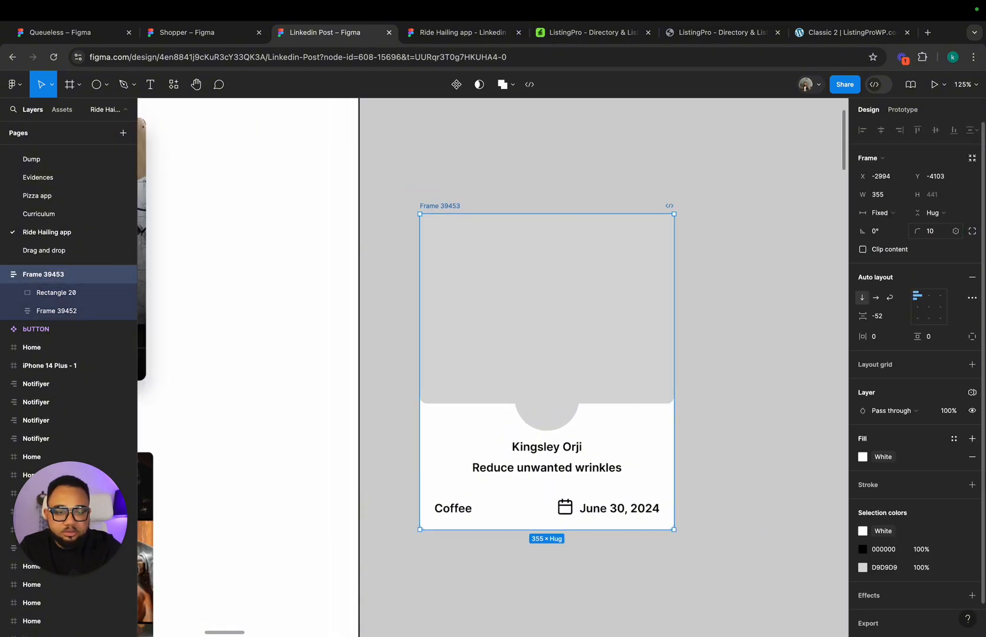
left_click(788, 321)
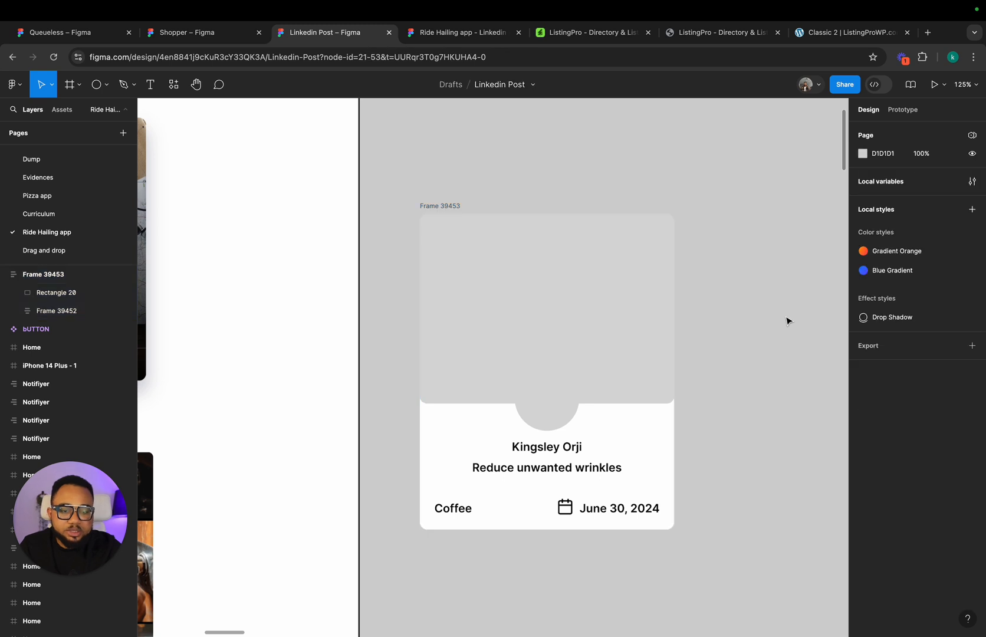
Step: Add an inside stroke of 1 to the category and date row, on its top side only
scroll(788, 321, "down", 5)
scroll(766, 354, "left", 2)
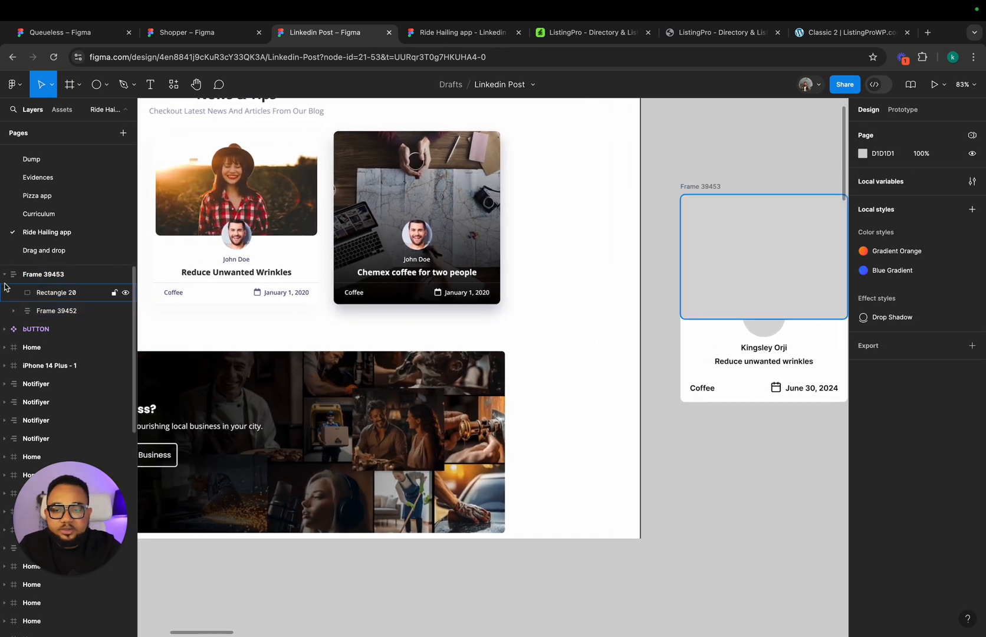
double_click(747, 393)
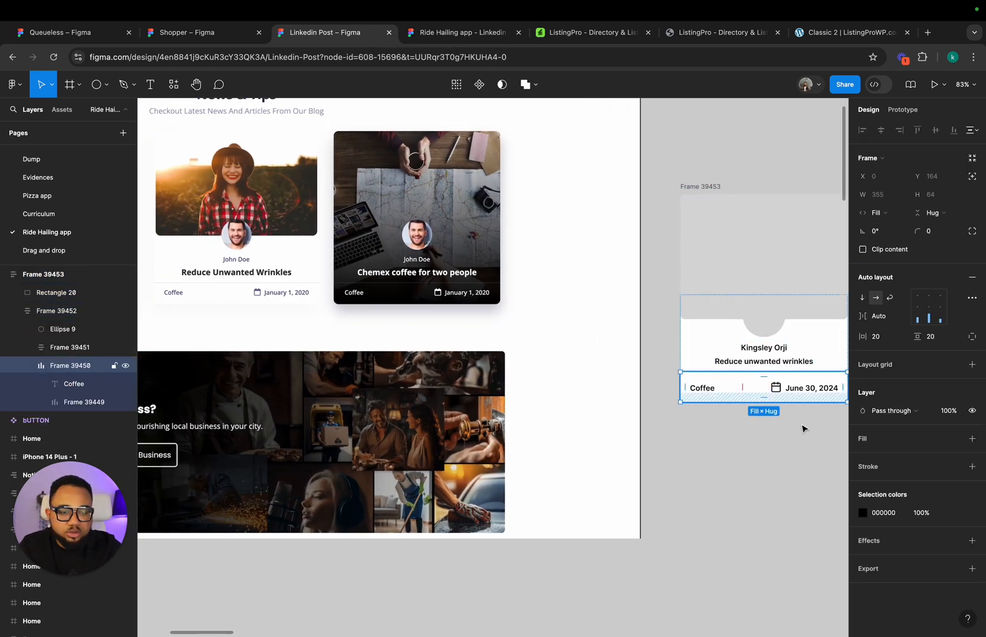
left_click(972, 466)
left_click(953, 502)
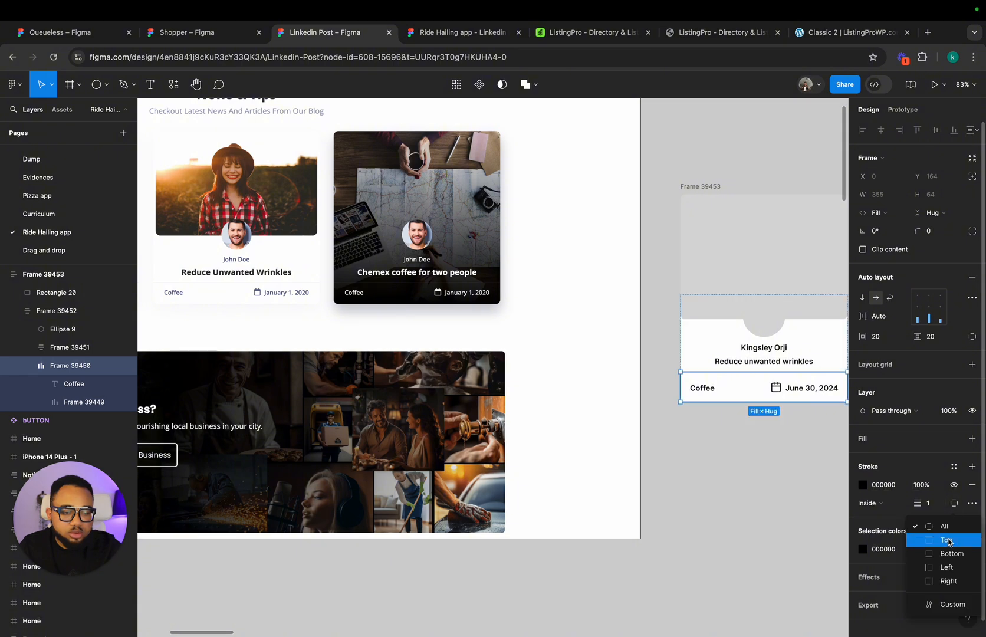
left_click(949, 537)
Step: Apply the Gray 100 library colour to the category and date row's stroke
left_click(953, 466)
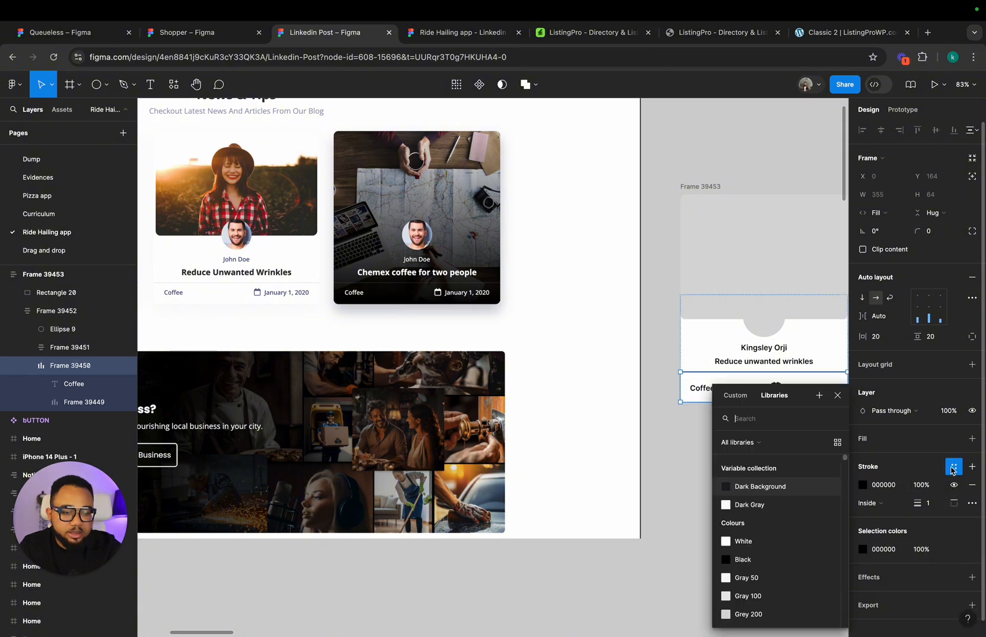
scroll(761, 560, "down", 2)
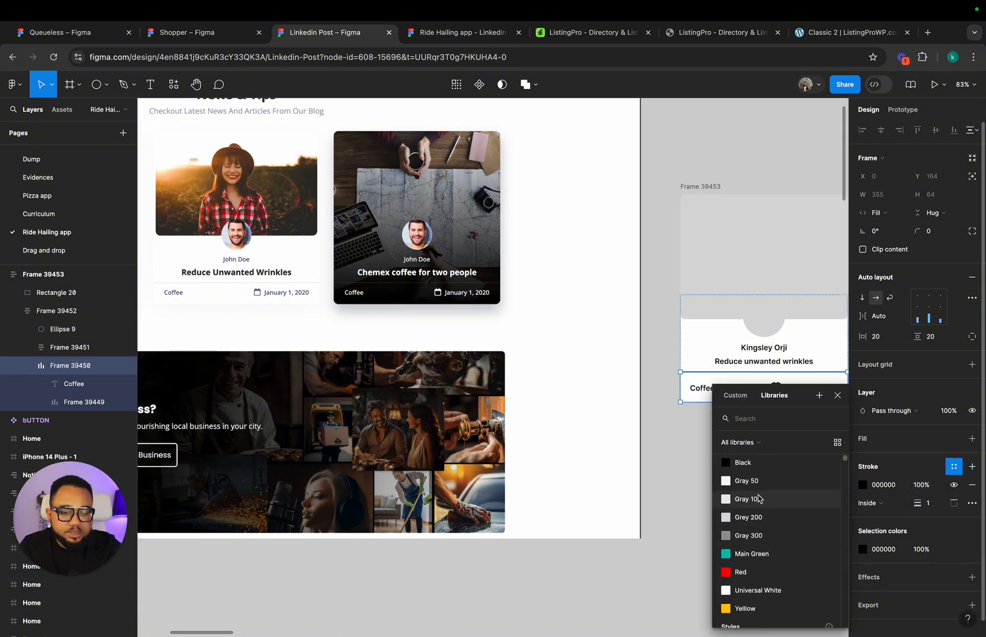
left_click(759, 497)
left_click(758, 494)
scroll(757, 490, "up", 2)
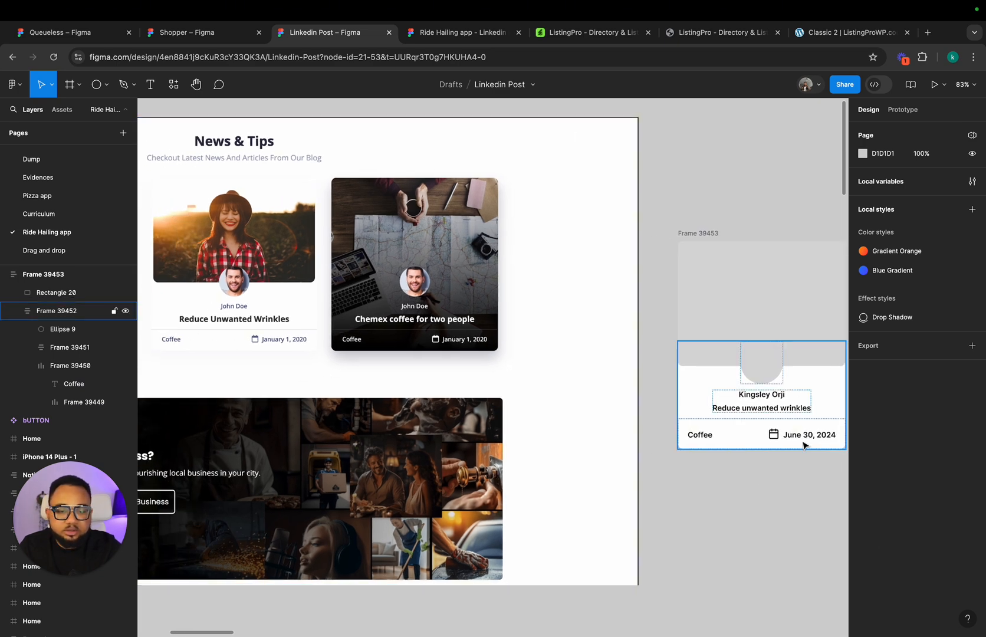
Step: Reduce the author name's font size to 14
left_click(771, 394)
double_click(771, 395)
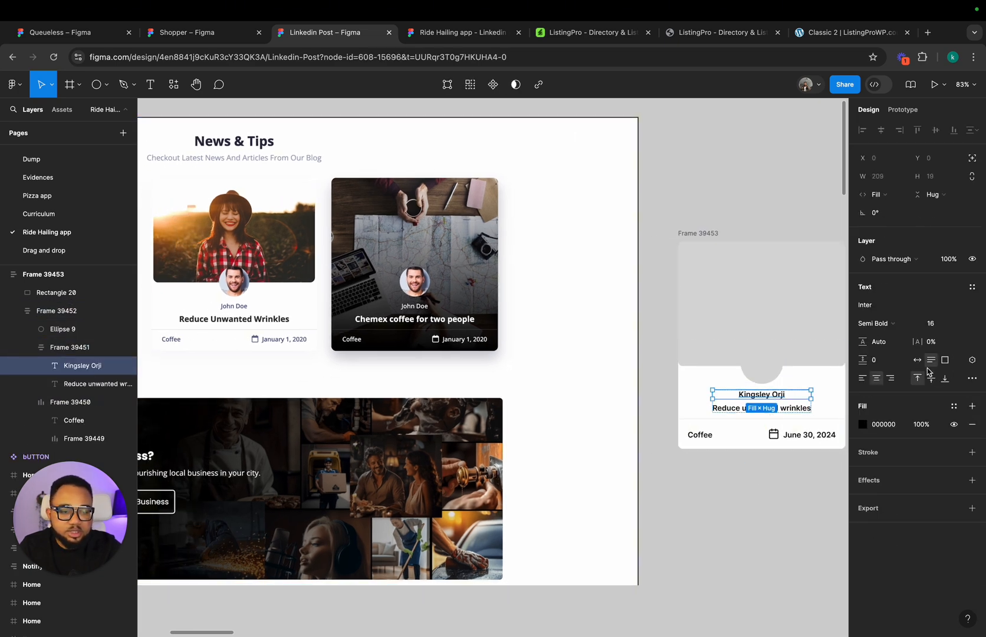
left_click(956, 326)
left_click(942, 297)
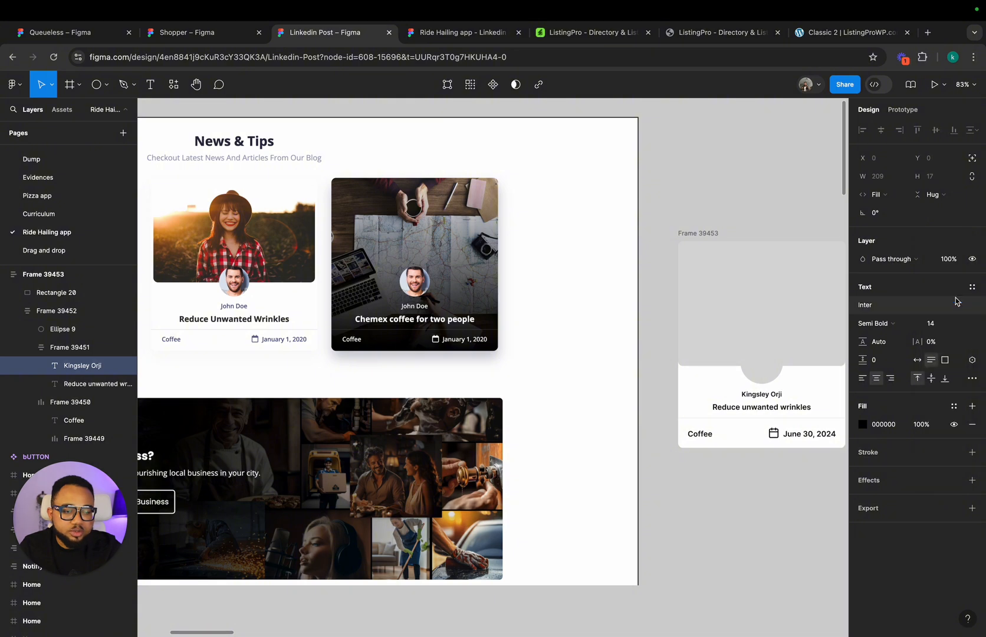
Step: Apply the Gray 300 library colour to the author name's text
left_click(955, 406)
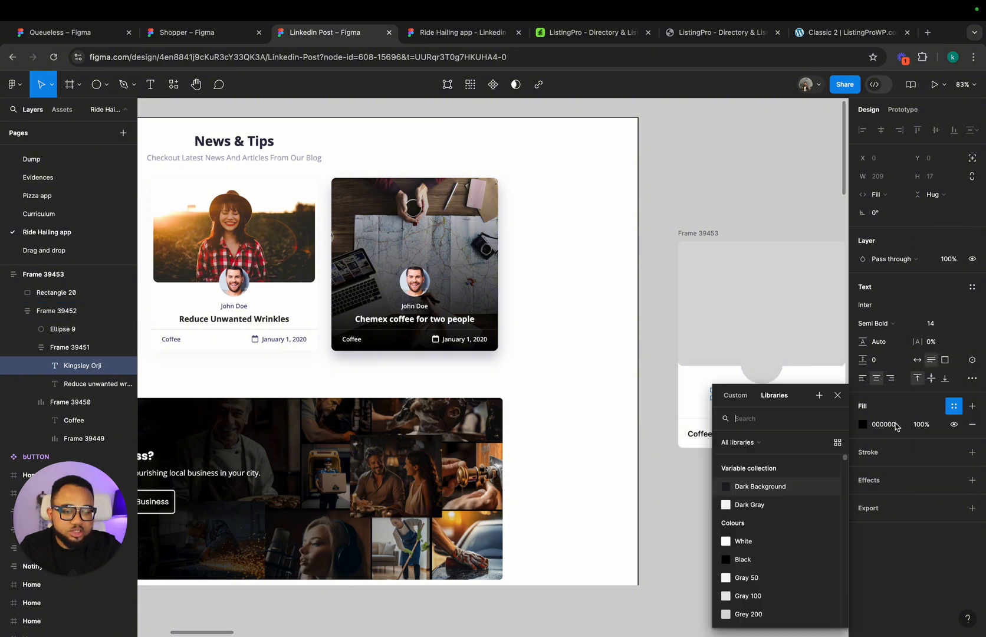
scroll(792, 533, "down", 3)
left_click(787, 529)
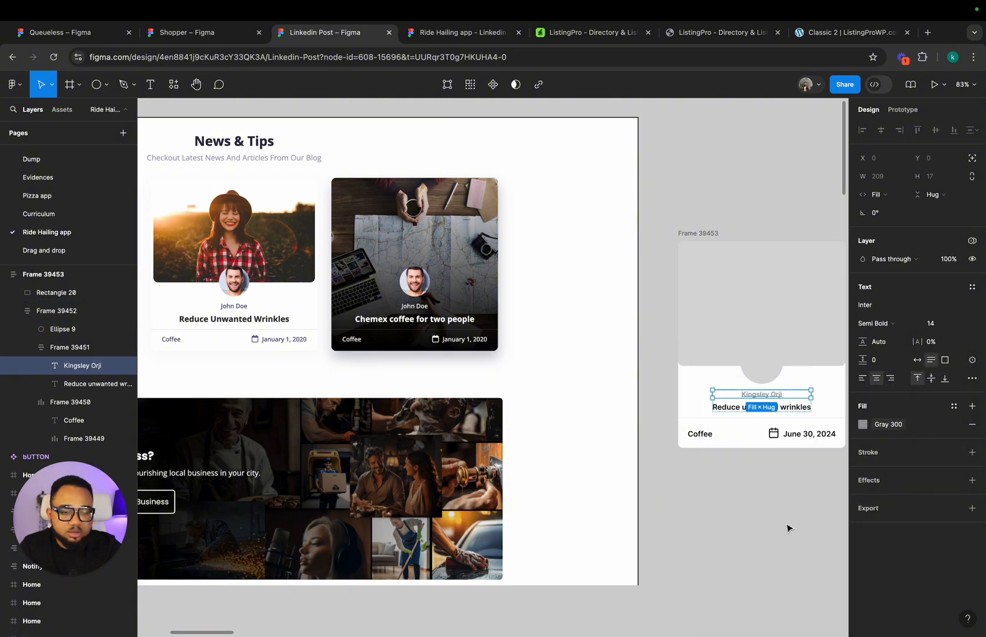
left_click(891, 428)
scroll(794, 565, "down", 6)
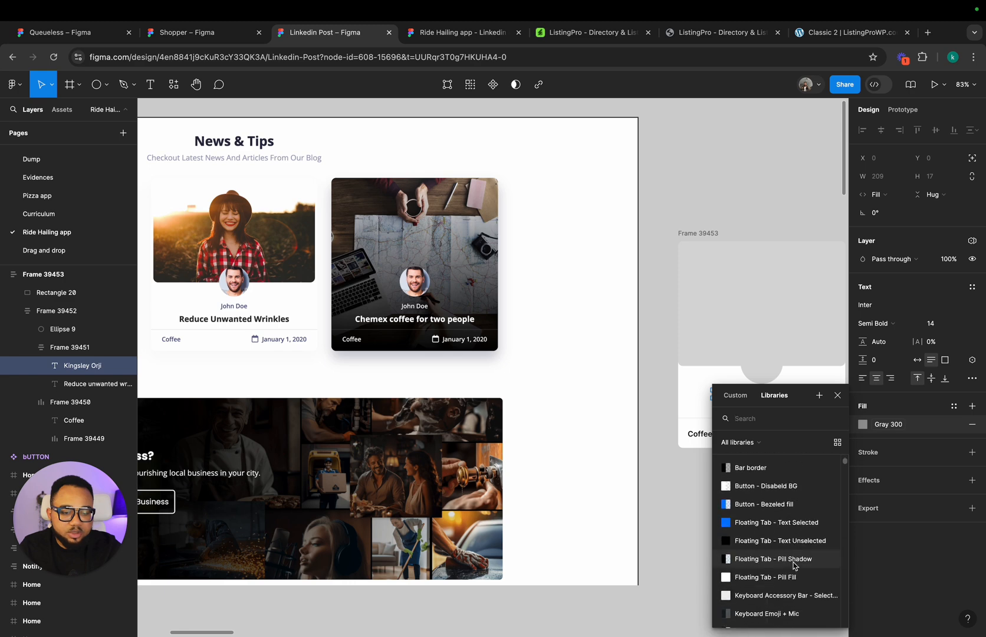
scroll(794, 567, "up", 8)
Step: Detach the author name's colour style and darken its fill to 777777
left_click(961, 425)
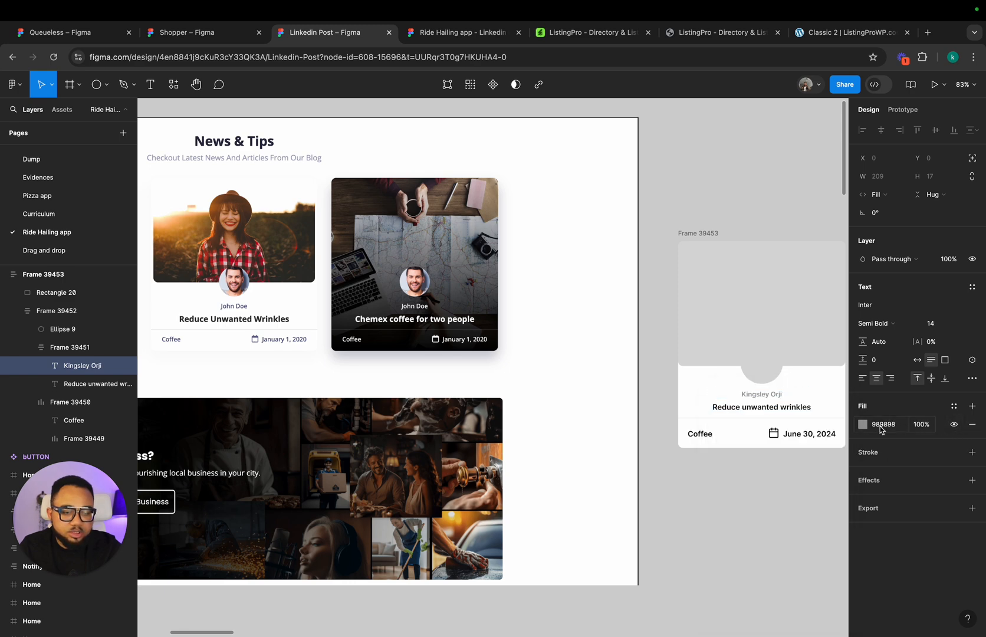
left_click(863, 425)
left_click_drag(712, 401, 713, 417)
left_click(837, 308)
left_click(708, 519)
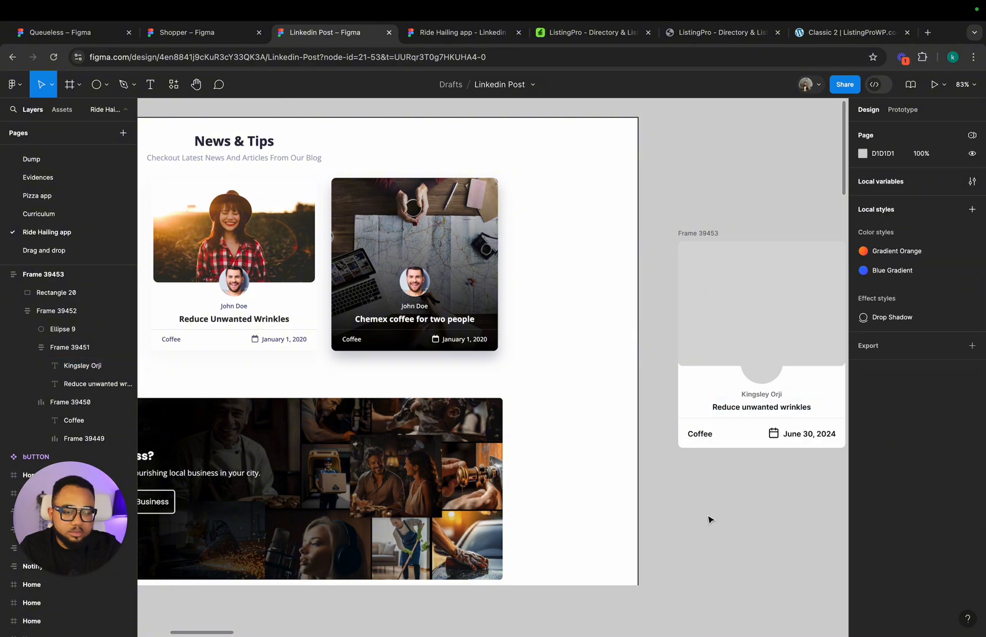
Step: Compare the rebuilt card with the reference News & Tips cards
scroll(744, 499, "up", 5)
scroll(744, 500, "down", 3)
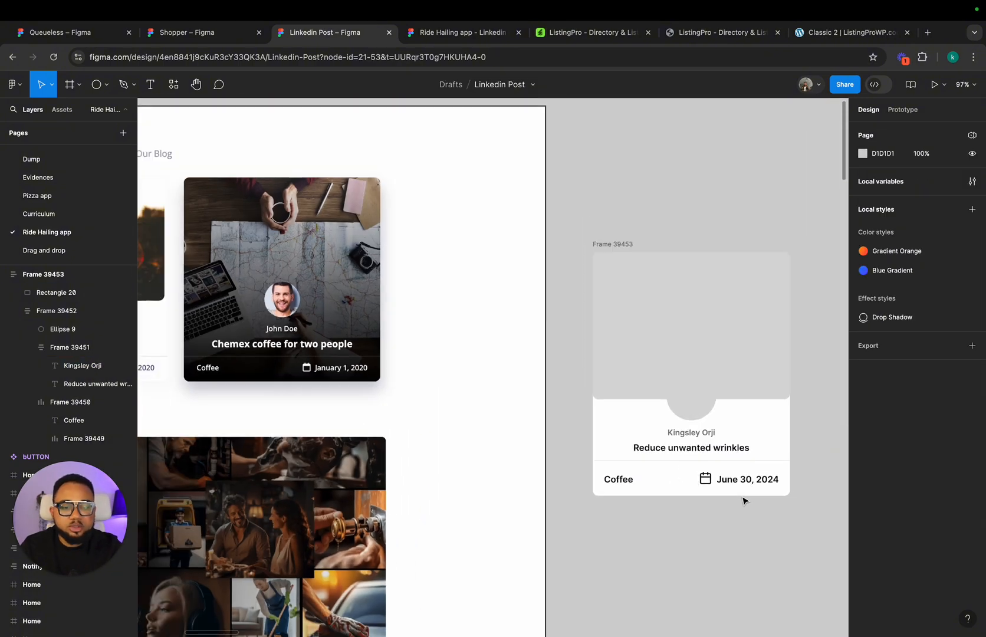
scroll(660, 374, "left", 6)
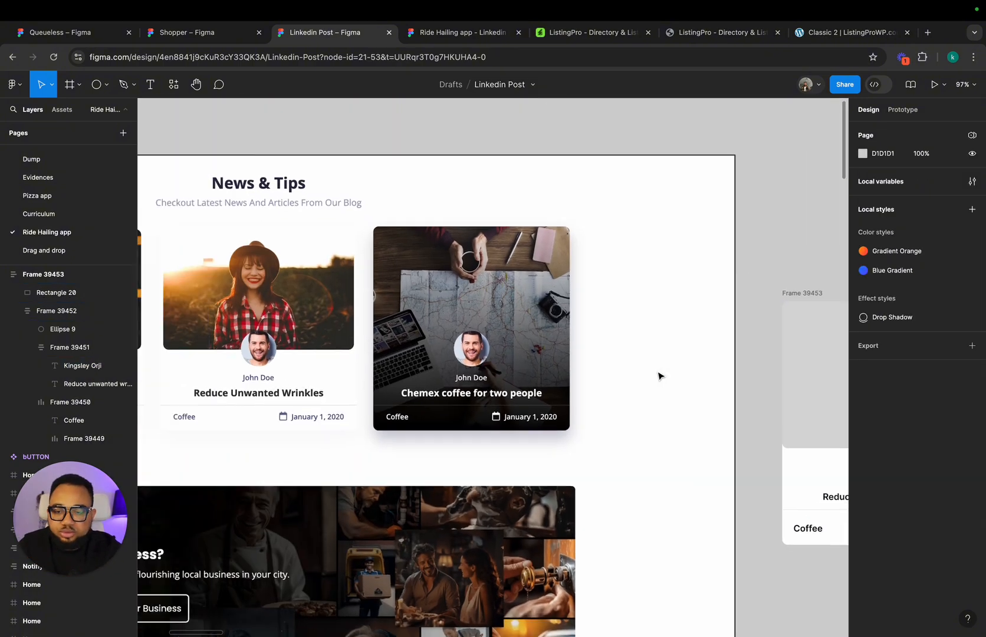
scroll(660, 376, "down", 2)
scroll(658, 375, "right", 10)
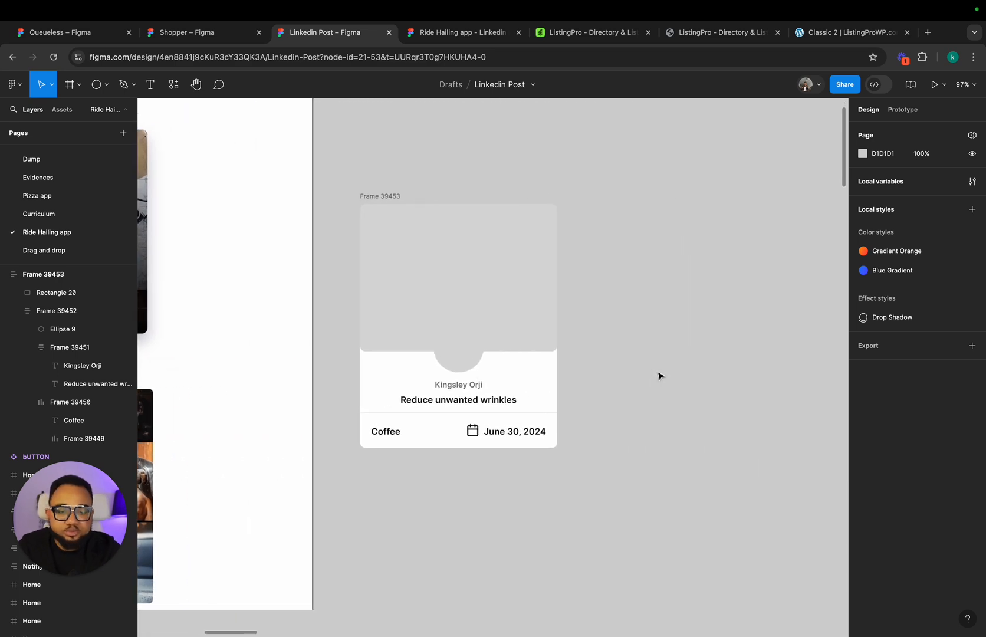
scroll(656, 374, "up", 2)
left_click(538, 354)
left_click(709, 354)
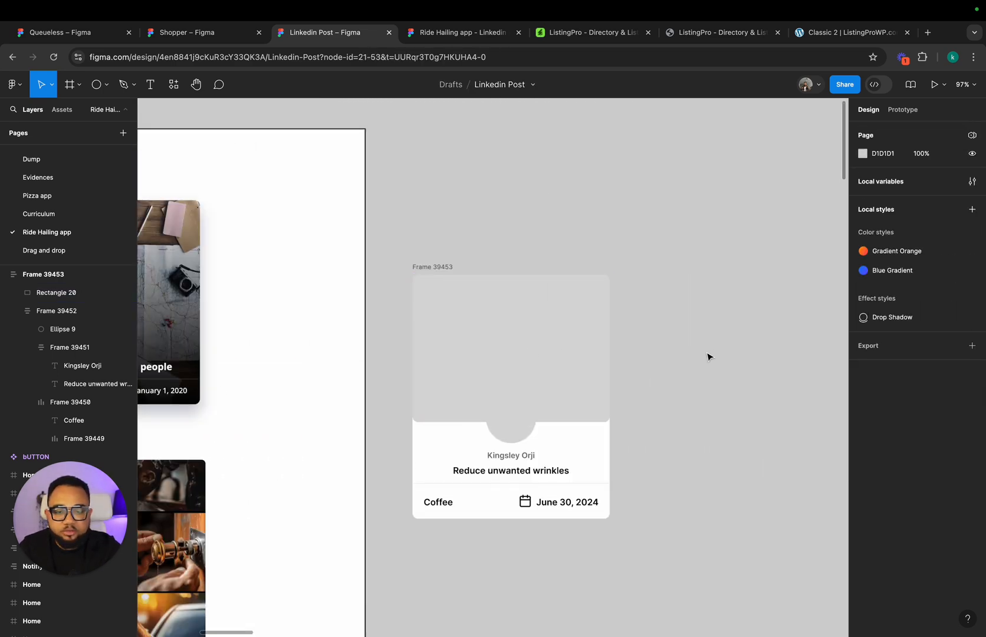
Step: Rename the card frame as Main Card and move it farther away from the reference frame
double_click(439, 267)
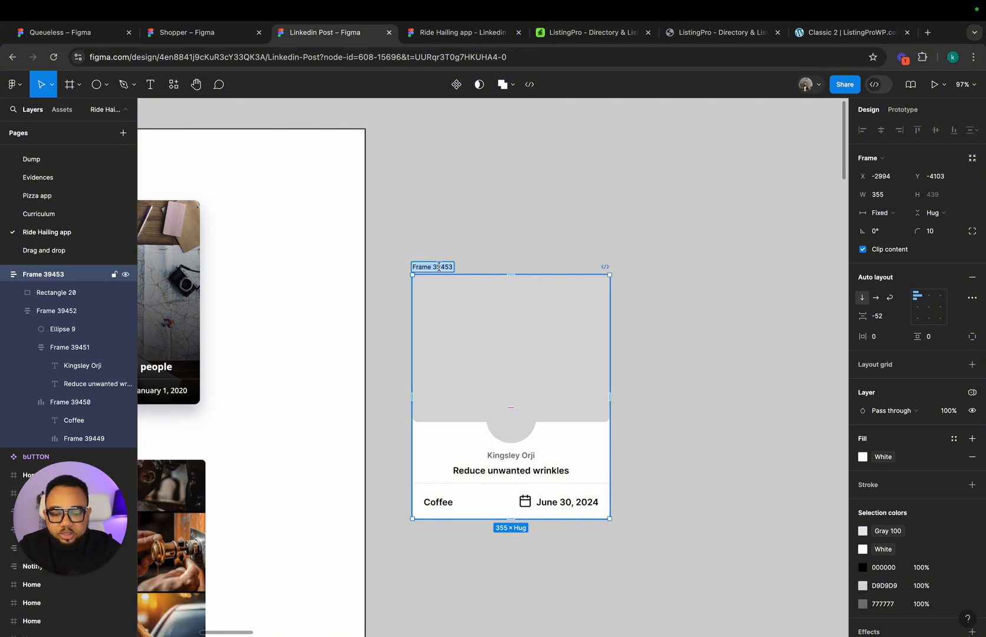
type("Main")
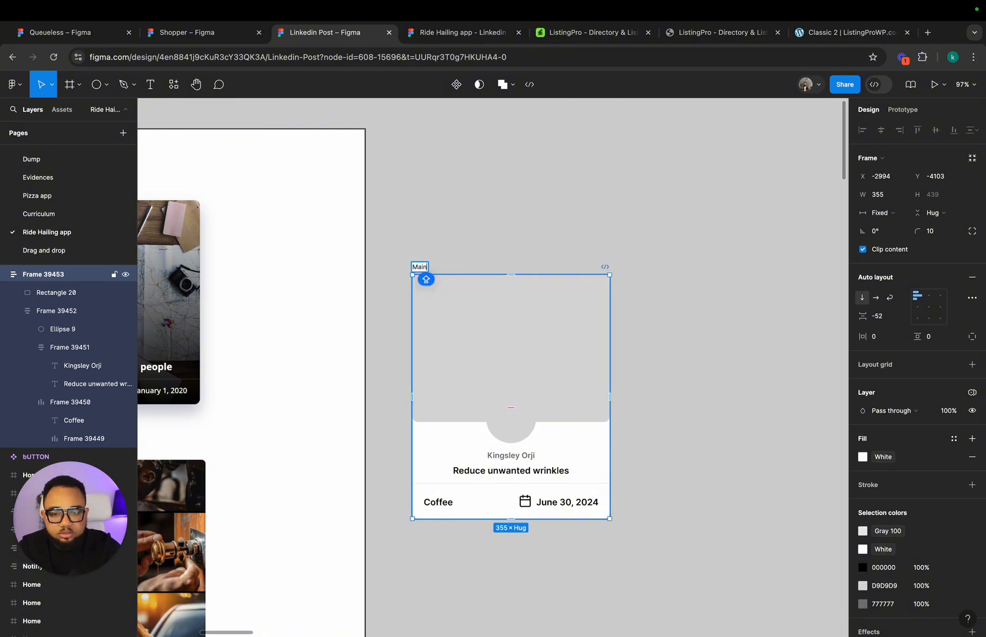
type(" Car")
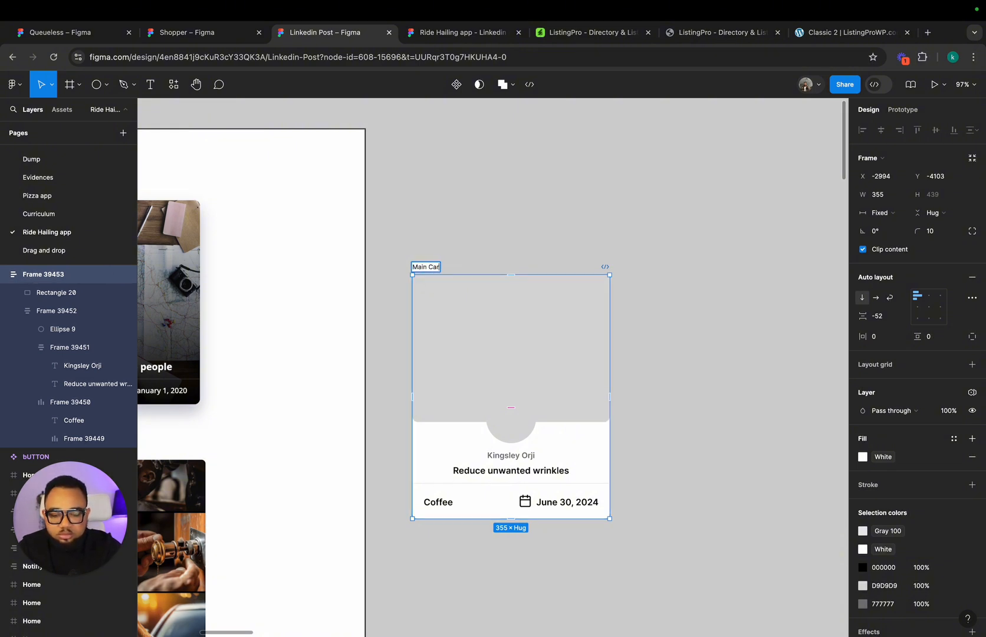
type("d")
key("Return")
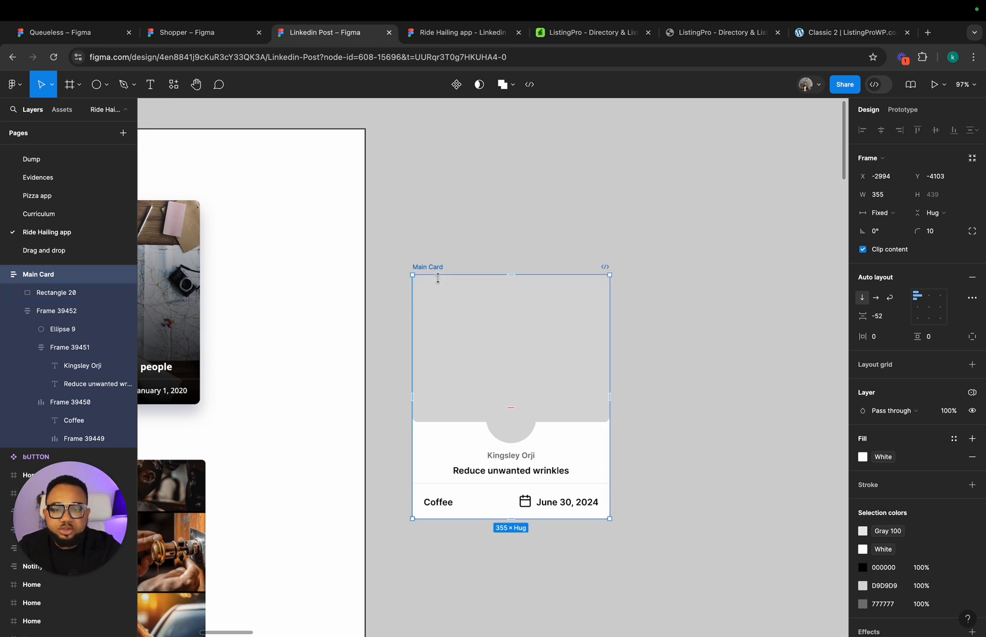
left_click_drag(430, 269, 519, 238)
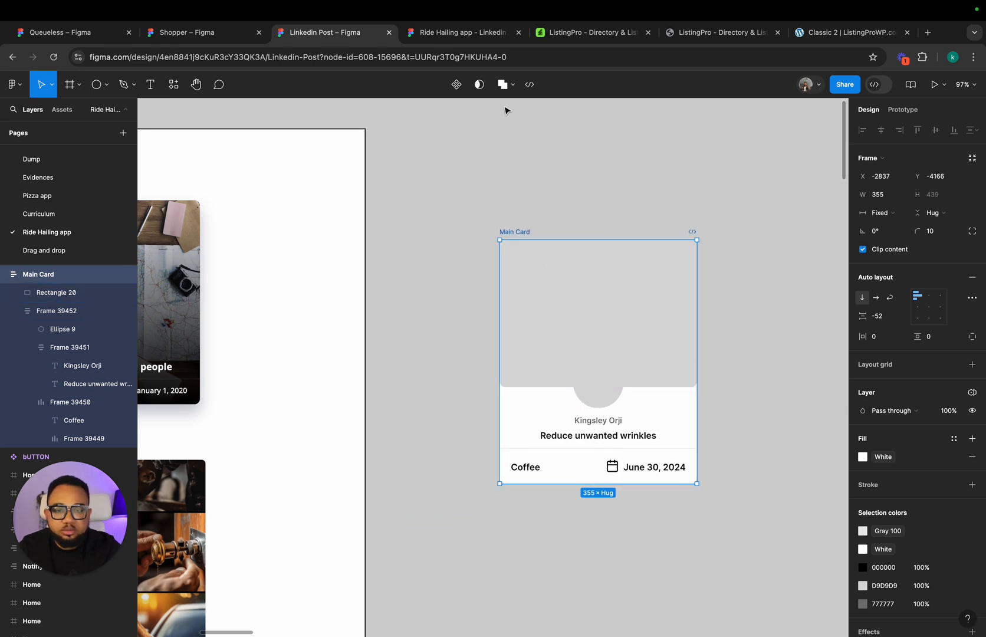
Step: Turn Main Card into a component and add a second variant to it
left_click(451, 90)
left_click(455, 91)
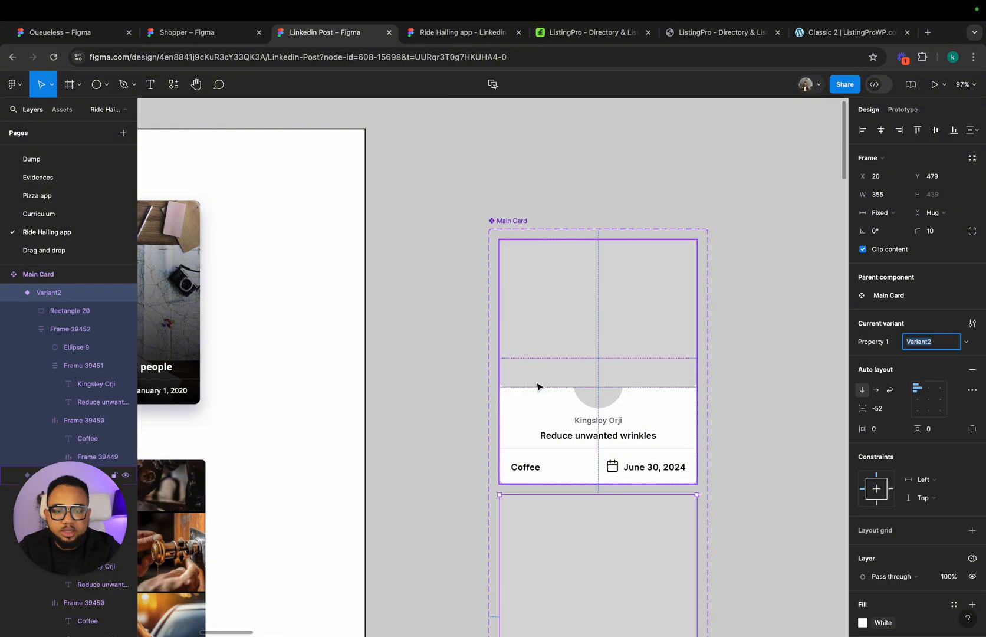
Step: Try extending the second variant's image placeholder to a height of 287 and switching it to absolute position
scroll(538, 387, "down", 3)
scroll(538, 387, "down", 2)
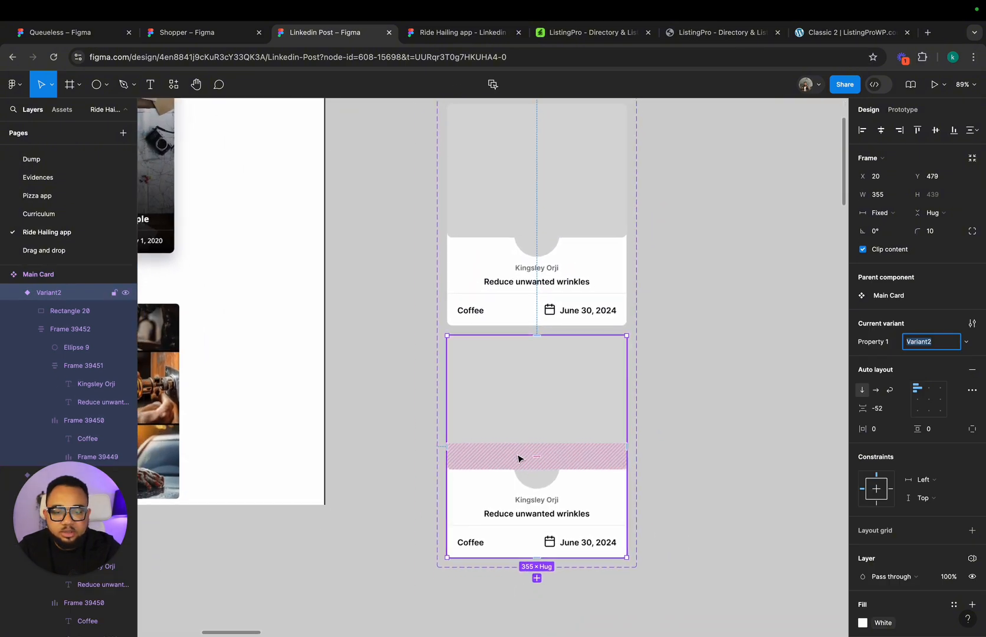
left_click(487, 423)
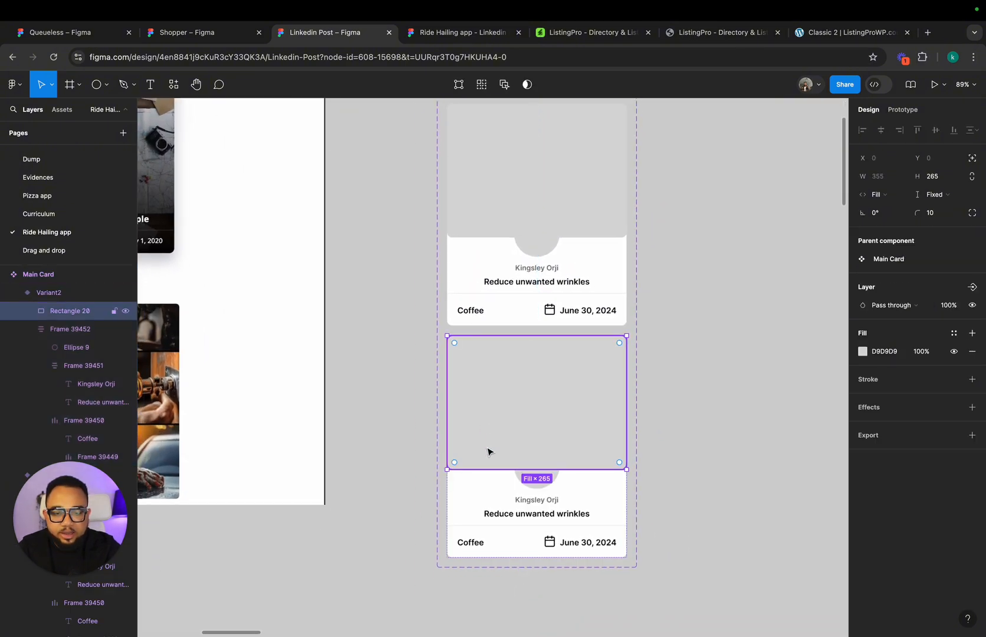
left_click_drag(486, 469, 486, 480)
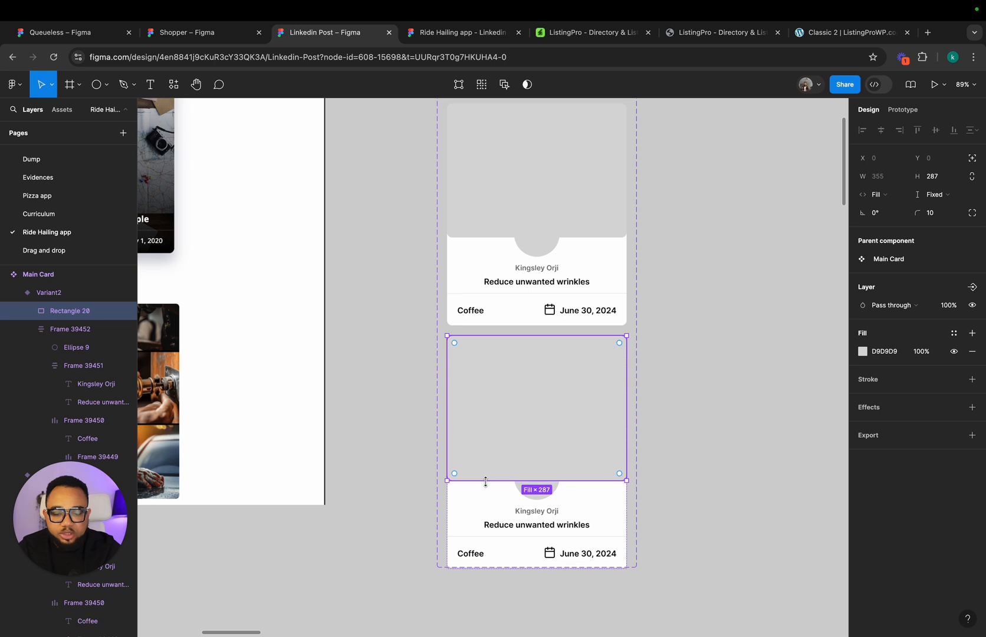
key("super+z")
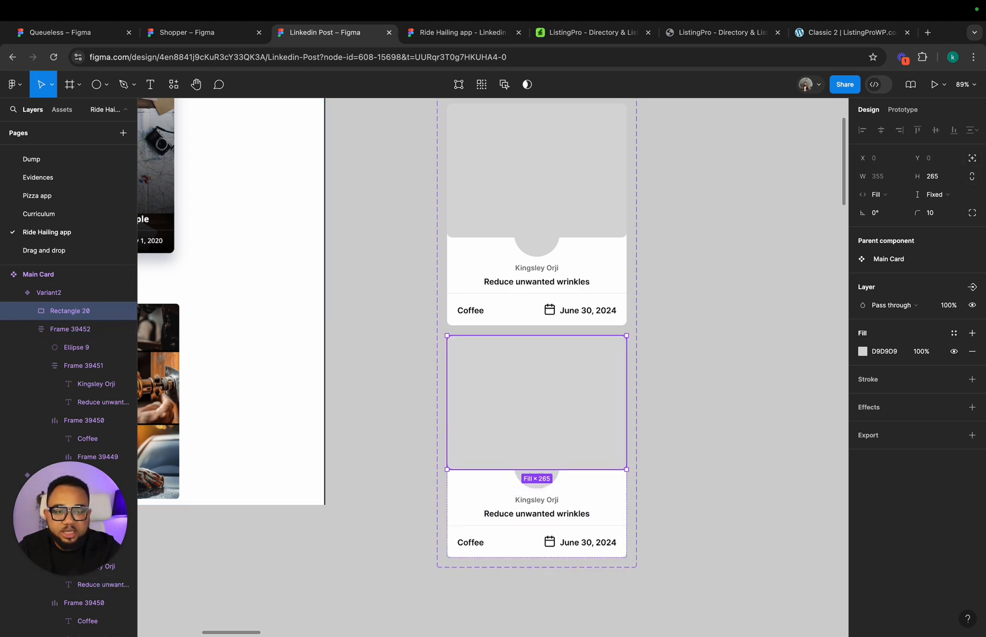
left_click(972, 160)
left_click(973, 160)
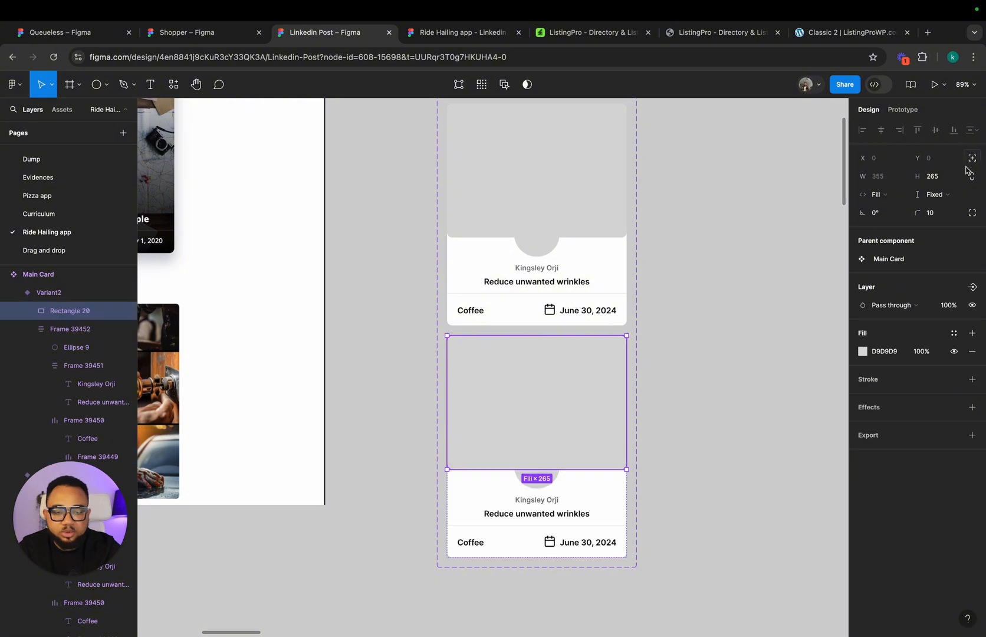
left_click(628, 490)
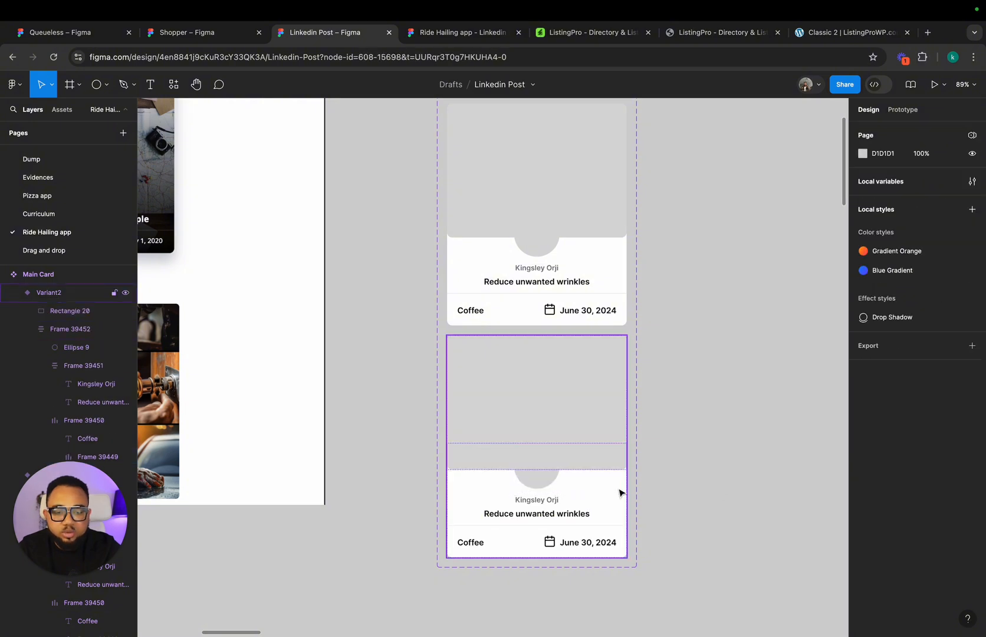
Step: Remove the auto layout from the second variant of Main Card
left_click(620, 493)
right_click(619, 493)
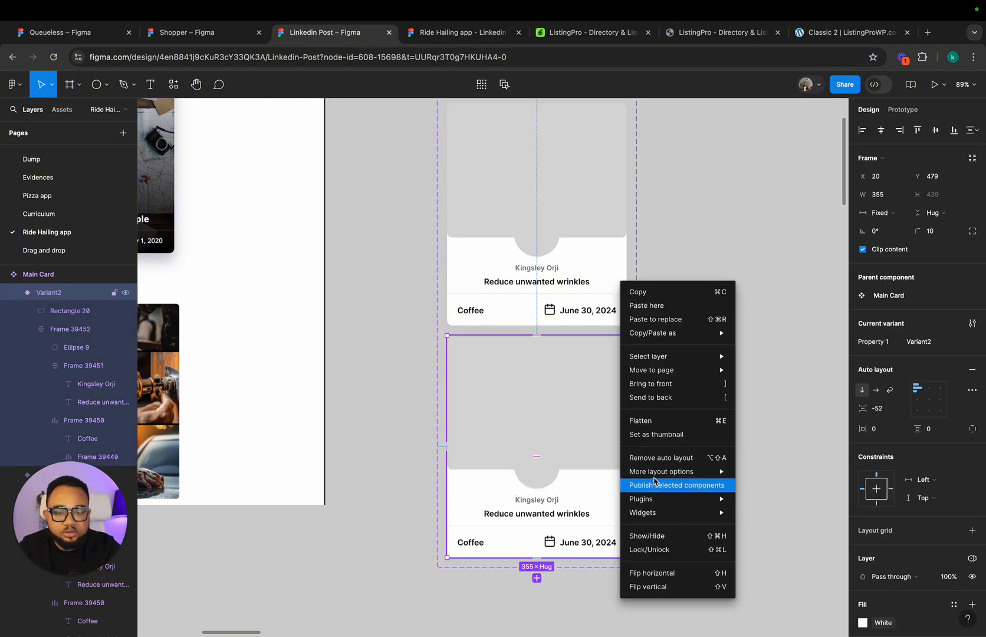
left_click(658, 464)
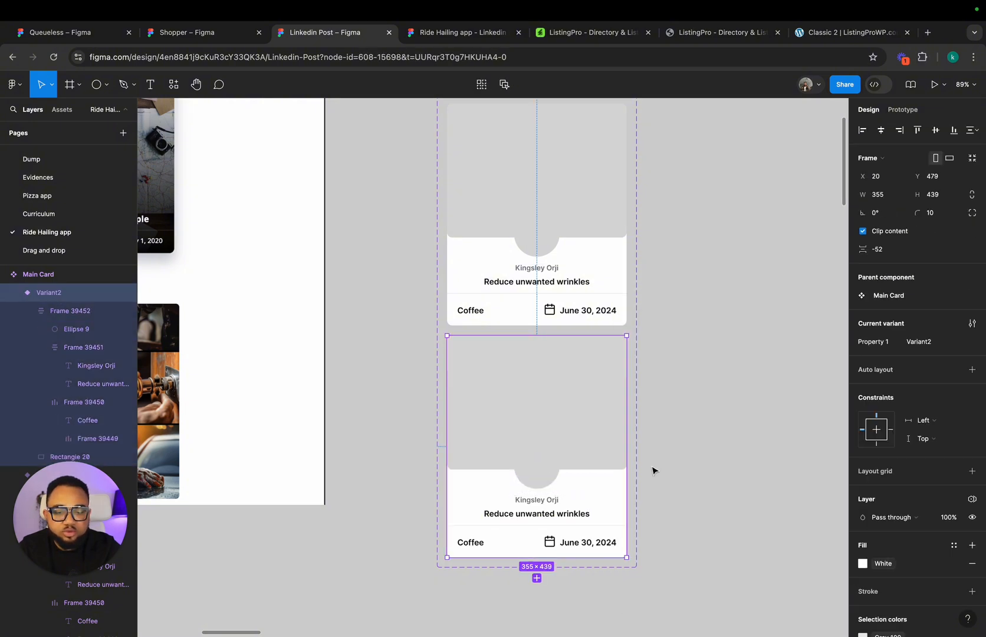
Step: Stretch the second variant's image placeholder to 355 × 439 to fill the whole card and place it behind the text content
left_click(571, 449)
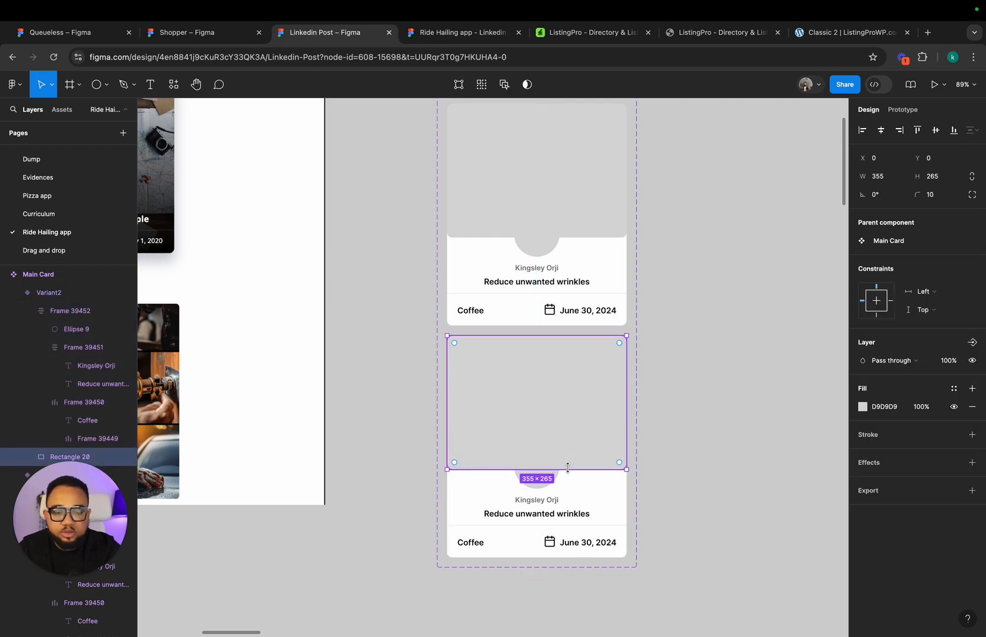
key("super+]")
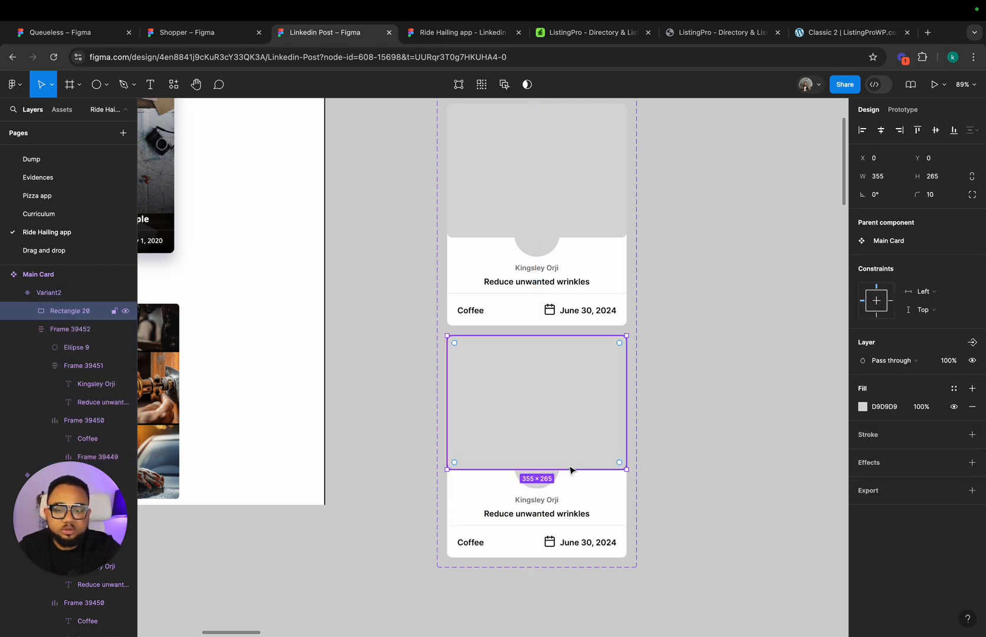
left_click_drag(571, 470, 577, 556)
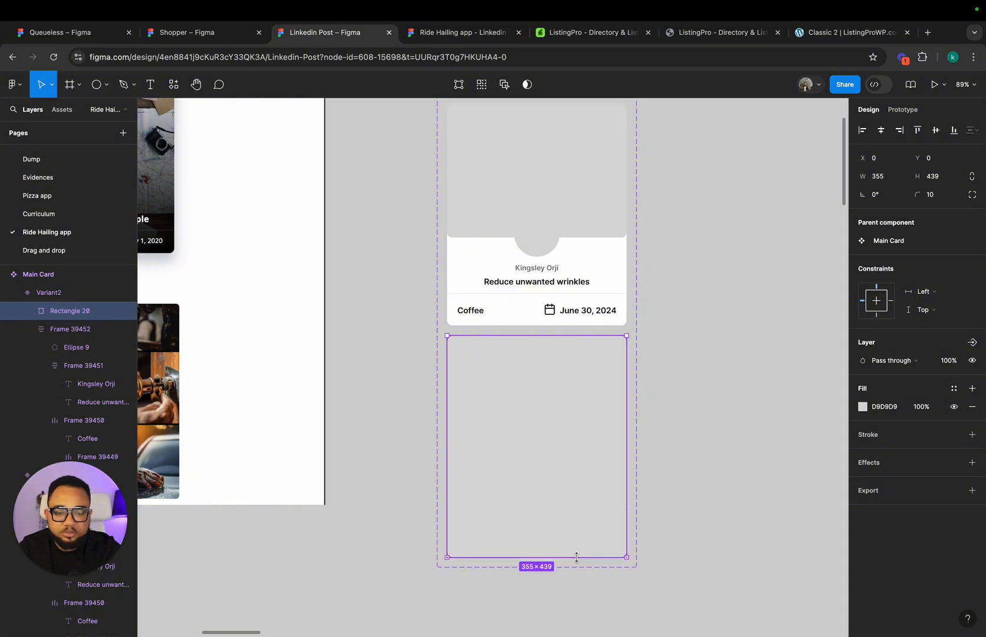
scroll(511, 369, "left", 10)
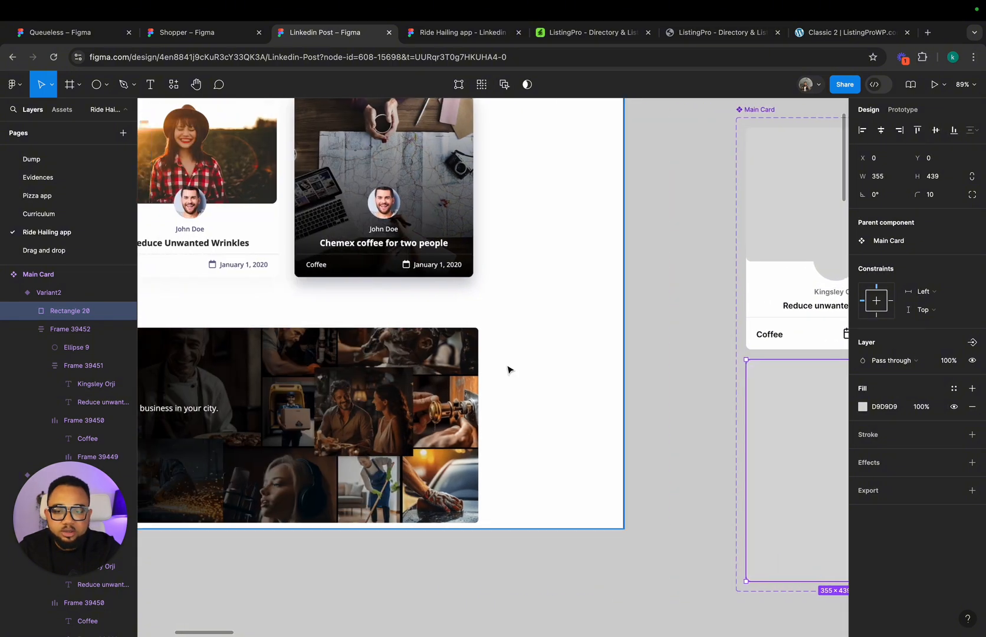
scroll(381, 235, "right", 6)
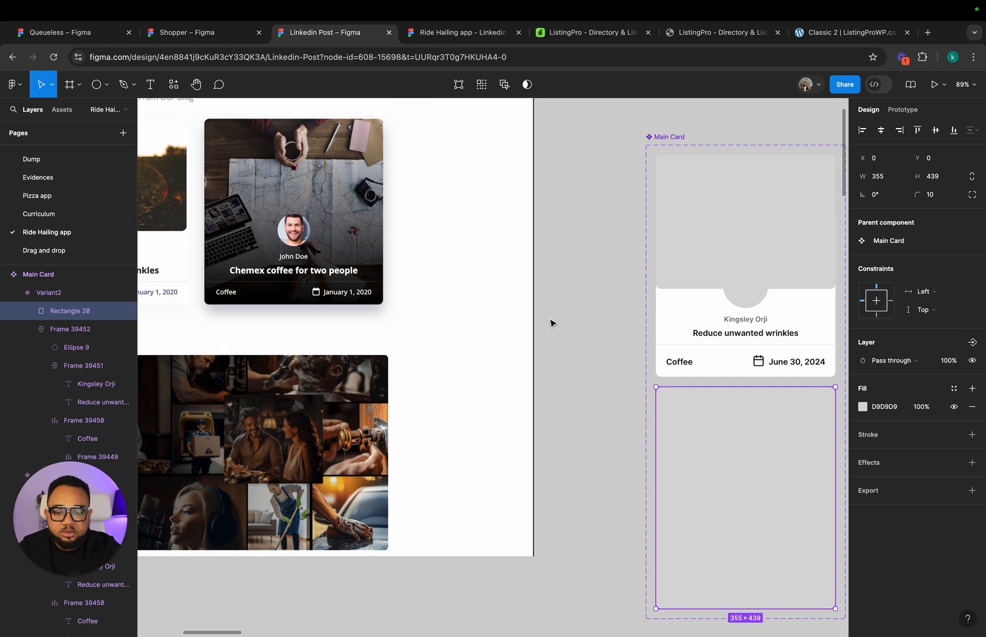
scroll(615, 451, "left", 5)
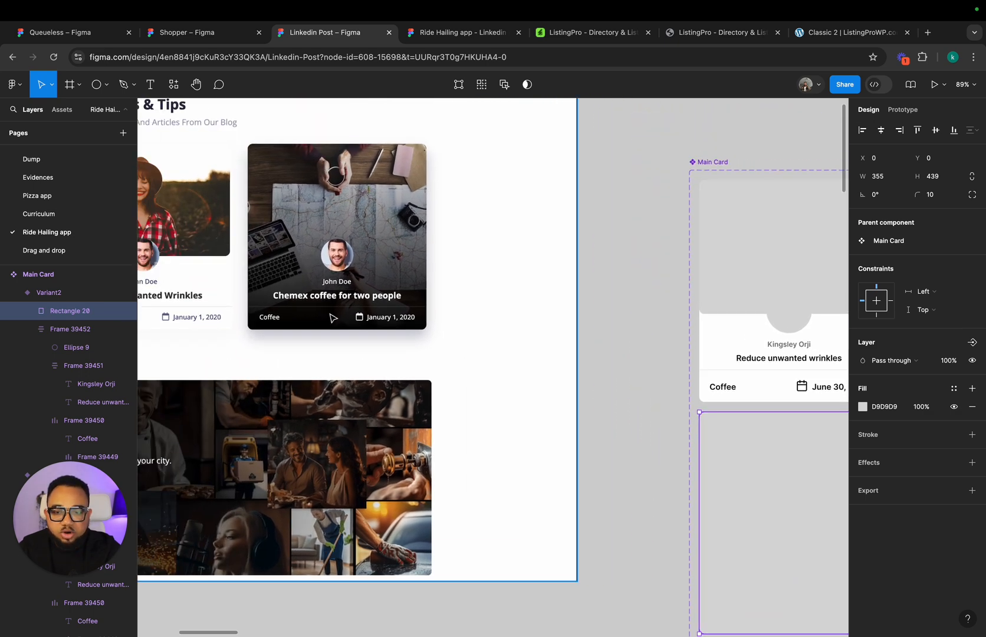
scroll(334, 319, "right", 6)
scroll(334, 320, "down", 5)
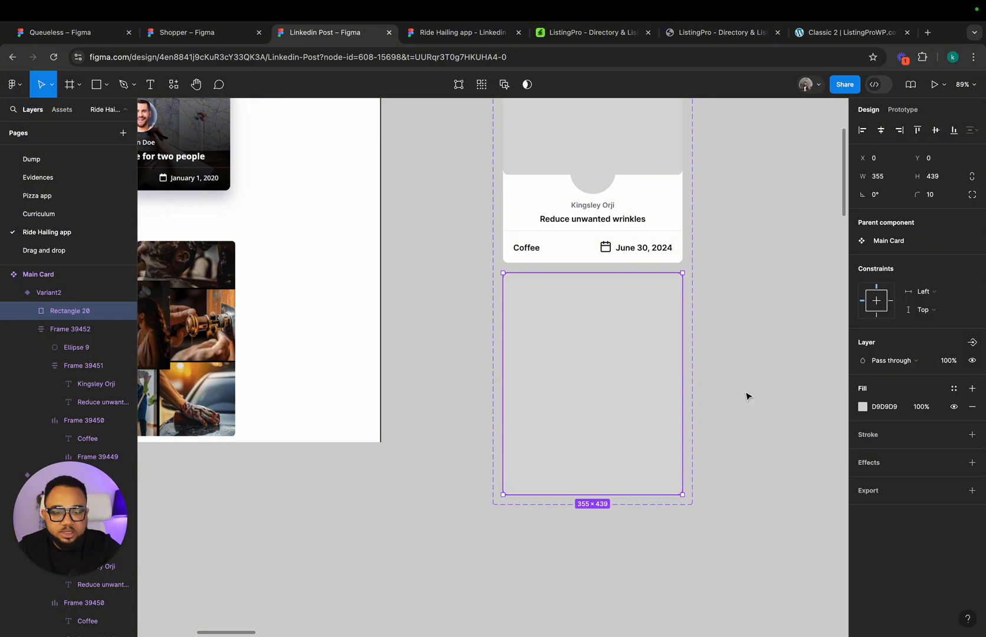
key("bracketleft")
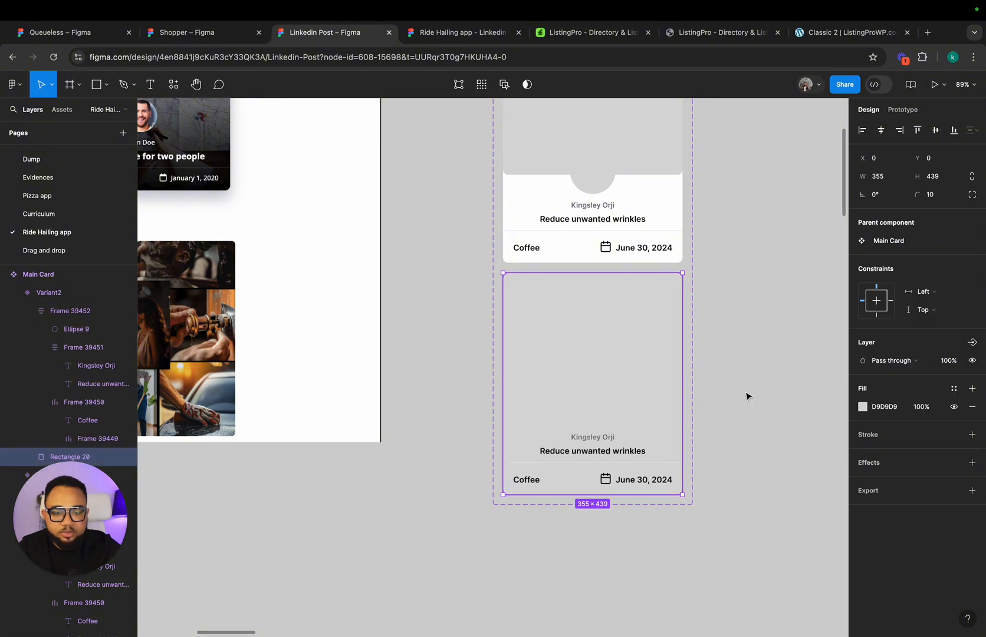
Step: Recolor the second variant's content frame, replacing black with the White style and the 777777 gray with Gray 100
left_click(609, 448)
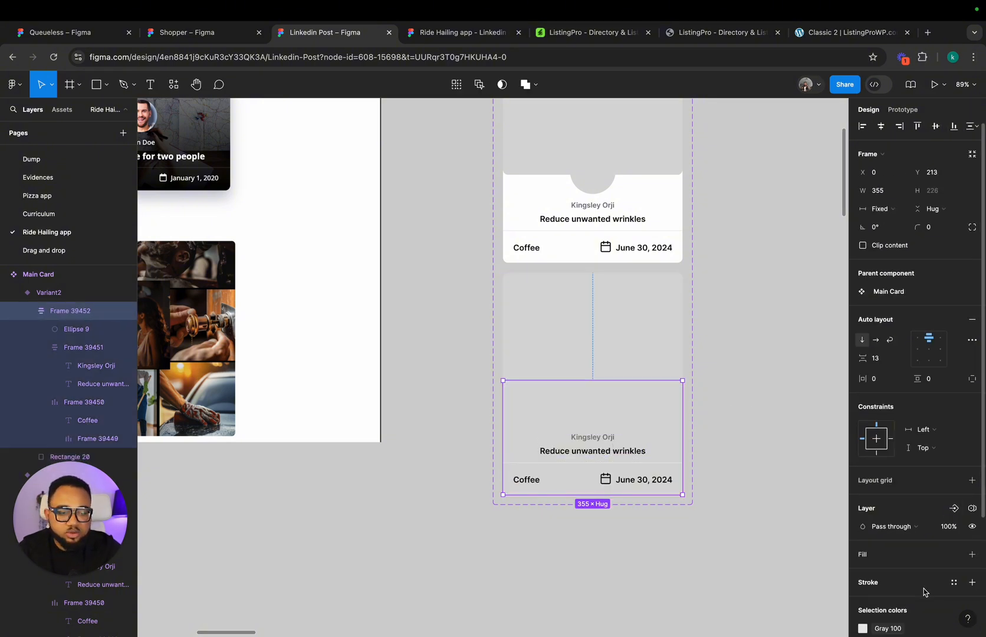
scroll(923, 562, "down", 3)
scroll(923, 562, "down", 1)
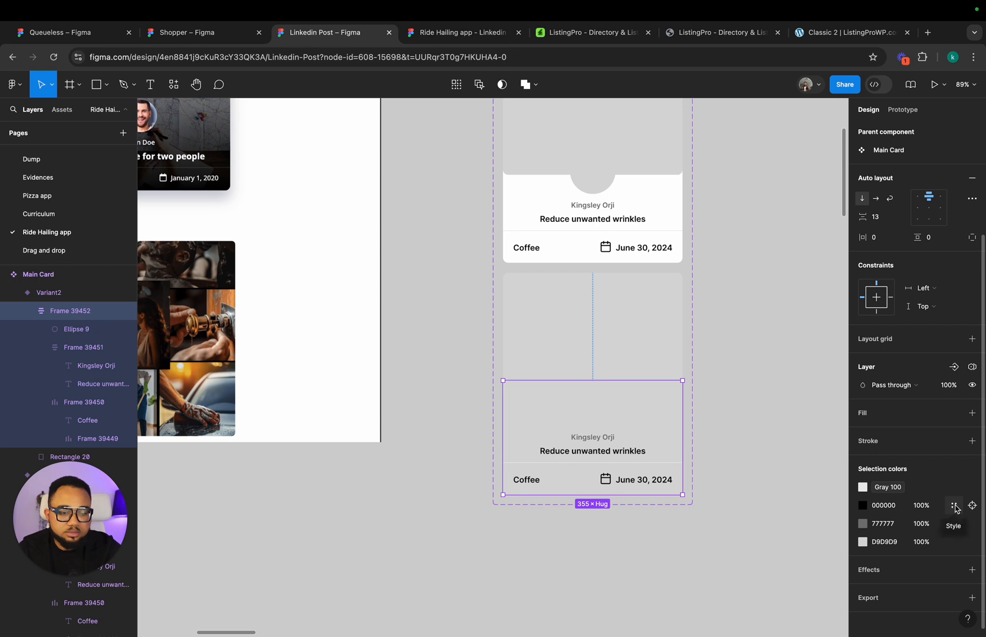
left_click(952, 506)
left_click(751, 544)
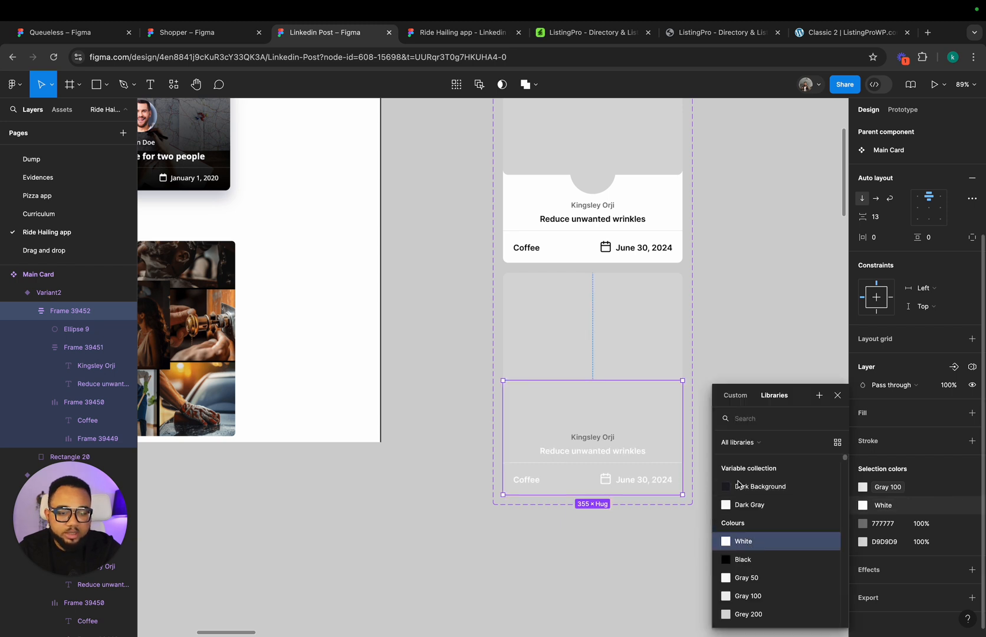
left_click(953, 525)
left_click(950, 526)
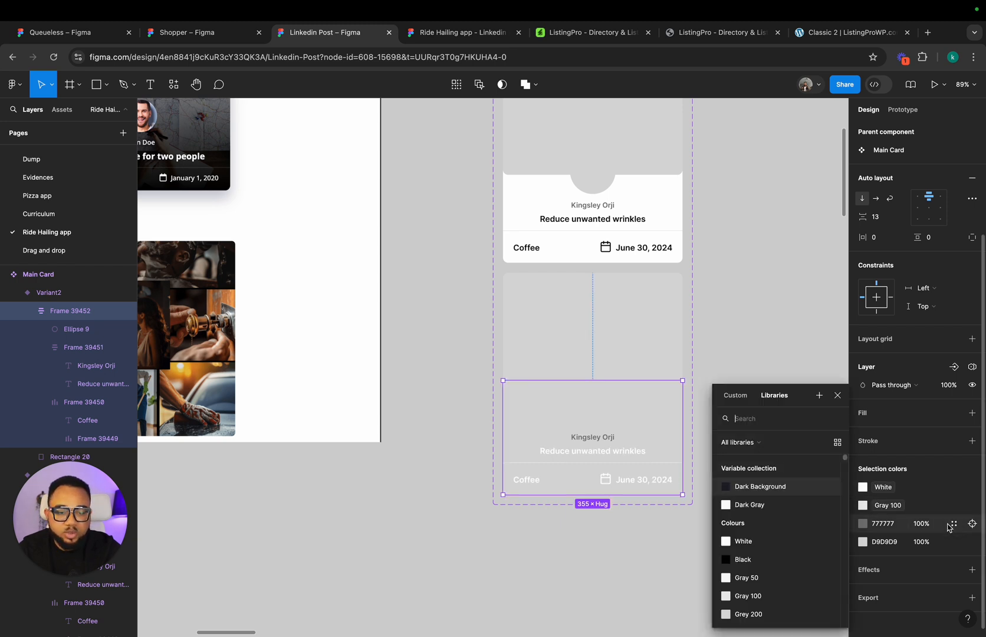
left_click(747, 597)
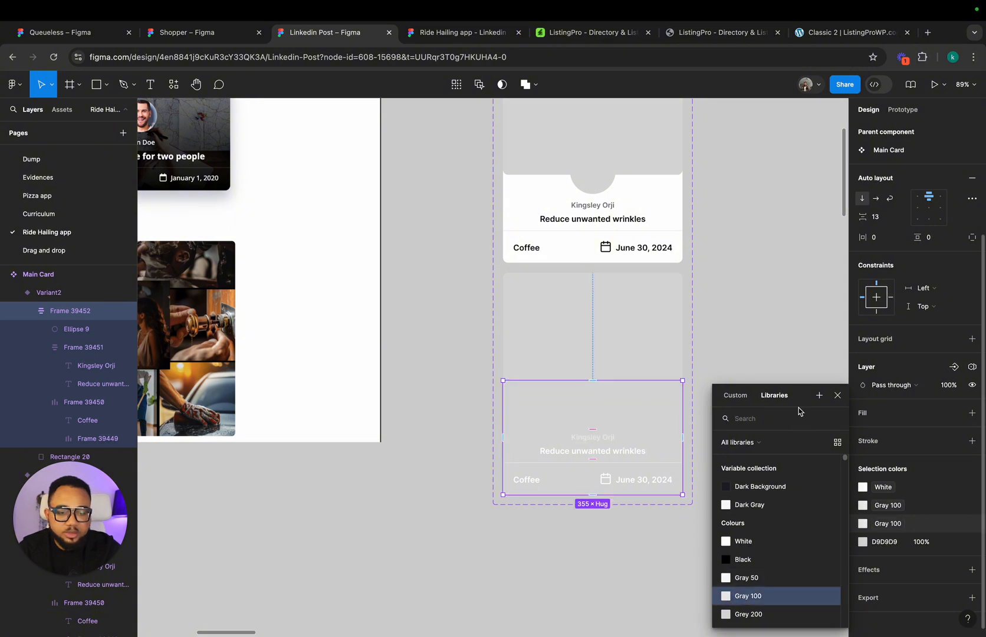
left_click(791, 384)
Step: Change the divider stroke above the second variant's category and date row to the Gray 300 style
scroll(792, 385, "down", 2)
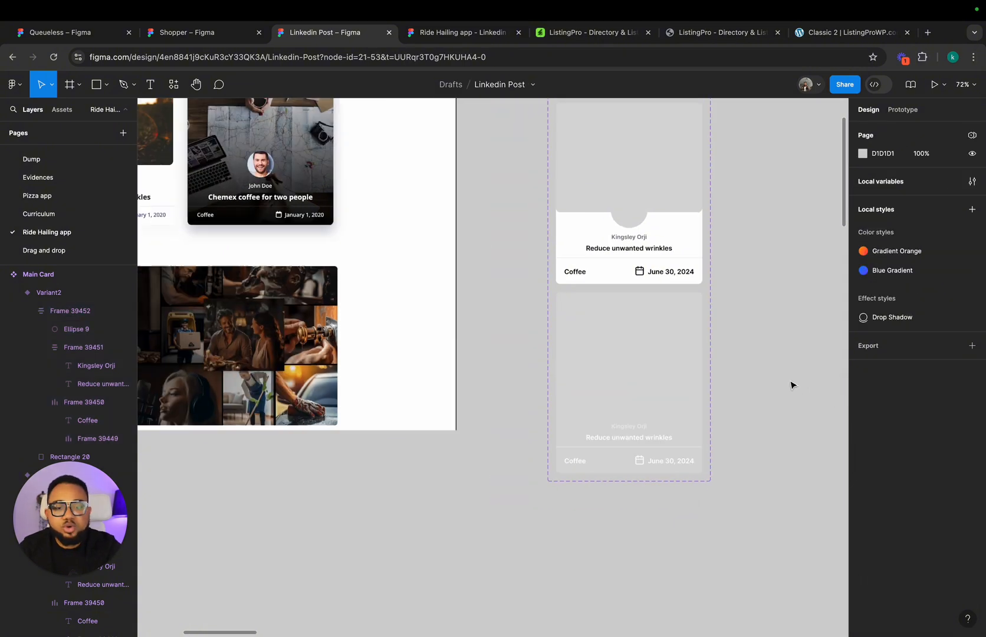
scroll(793, 385, "right", 2)
scroll(792, 385, "up", 1)
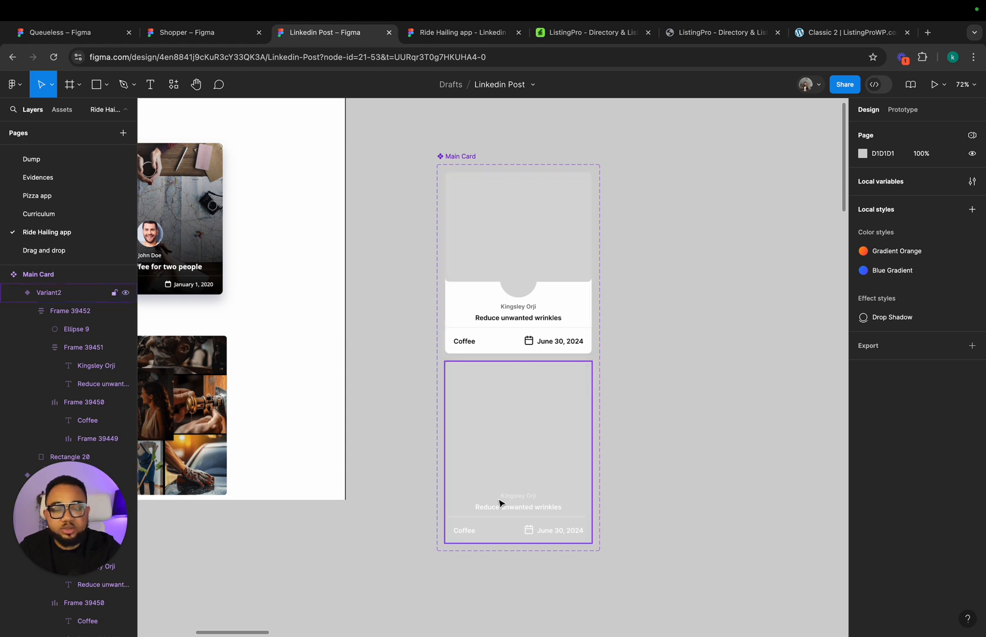
scroll(496, 523, "up", 5)
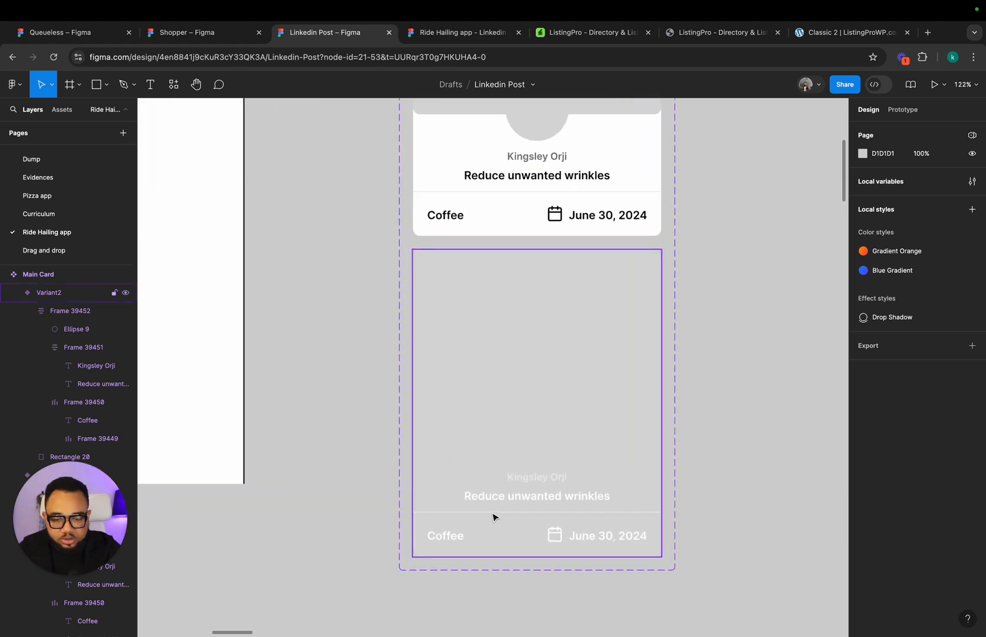
double_click(494, 515)
double_click(494, 514)
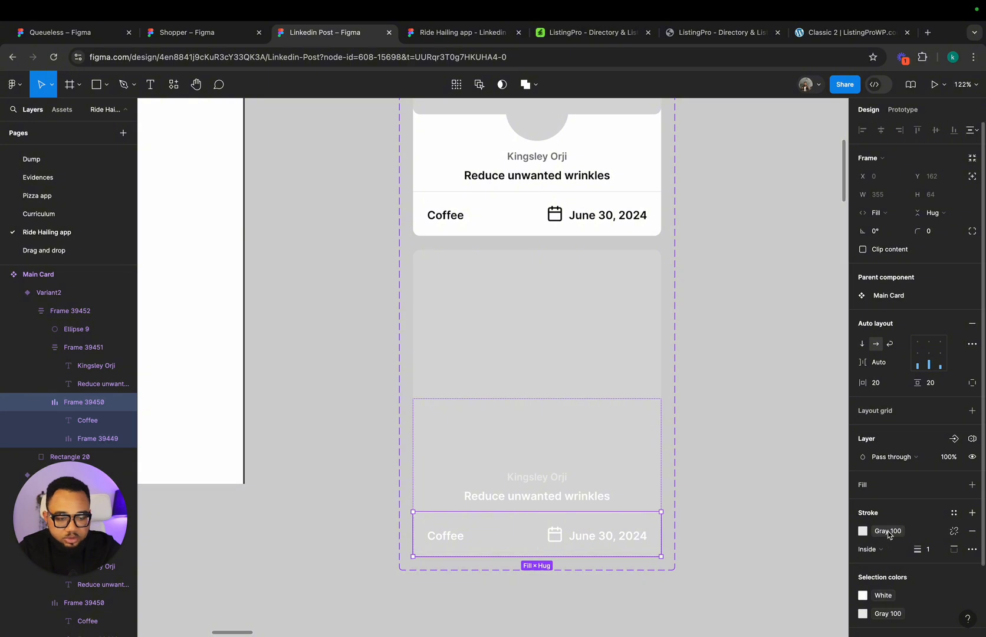
left_click(751, 400)
scroll(751, 400, "down", 5)
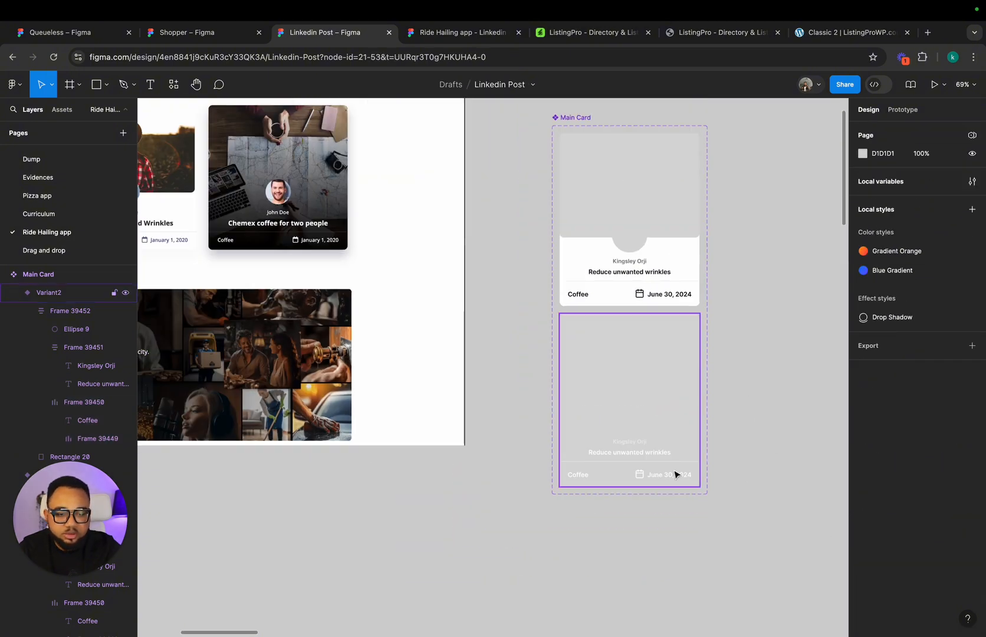
double_click(676, 474)
double_click(677, 474)
left_click(890, 529)
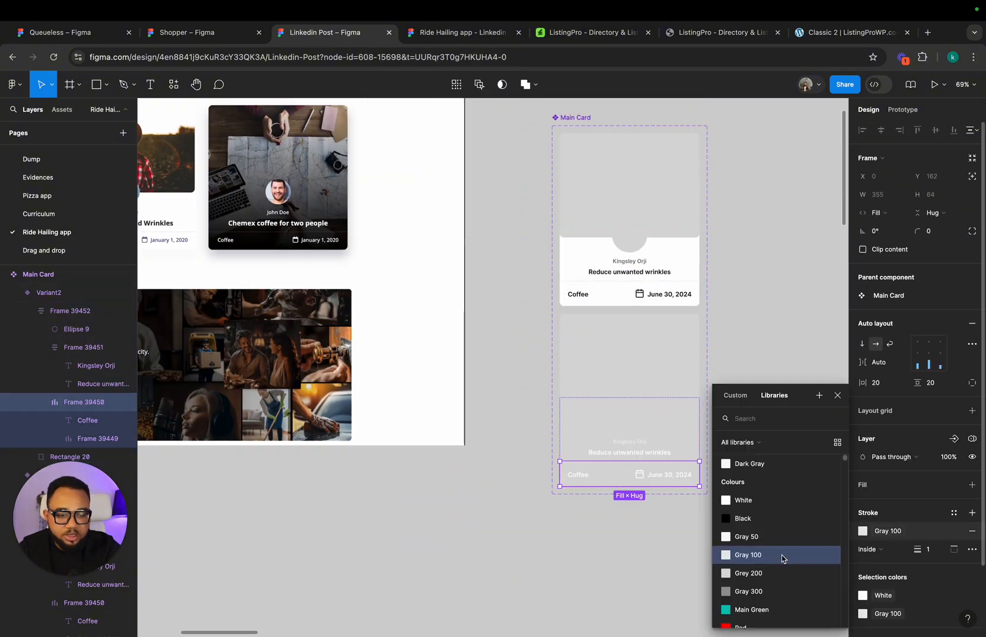
left_click(765, 590)
left_click(773, 358)
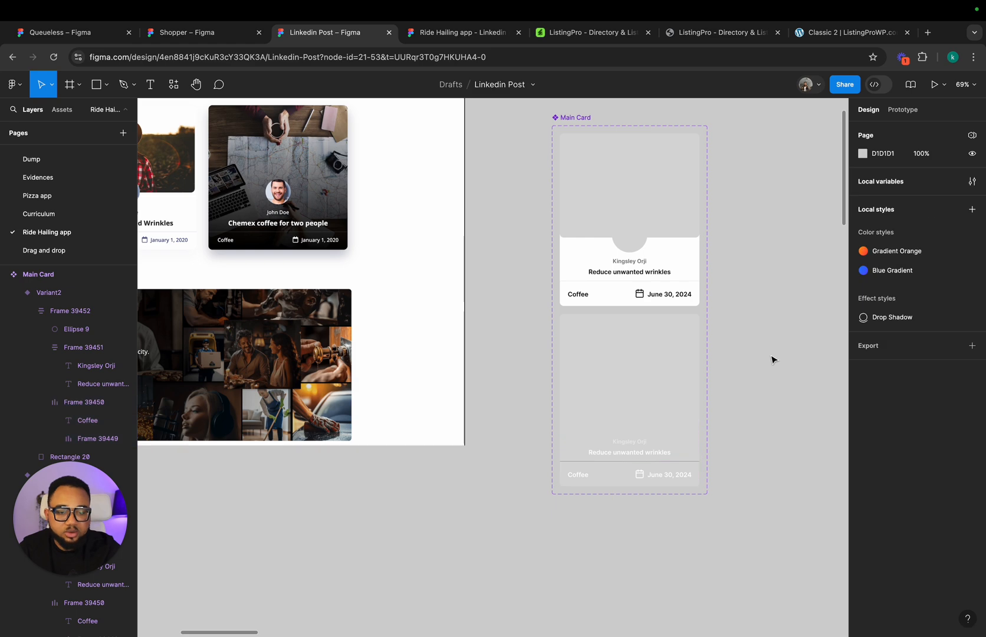
Step: Place an instance of Main Card's default variant on the canvas beside the component set
scroll(772, 358, "right", 5)
left_click(466, 233)
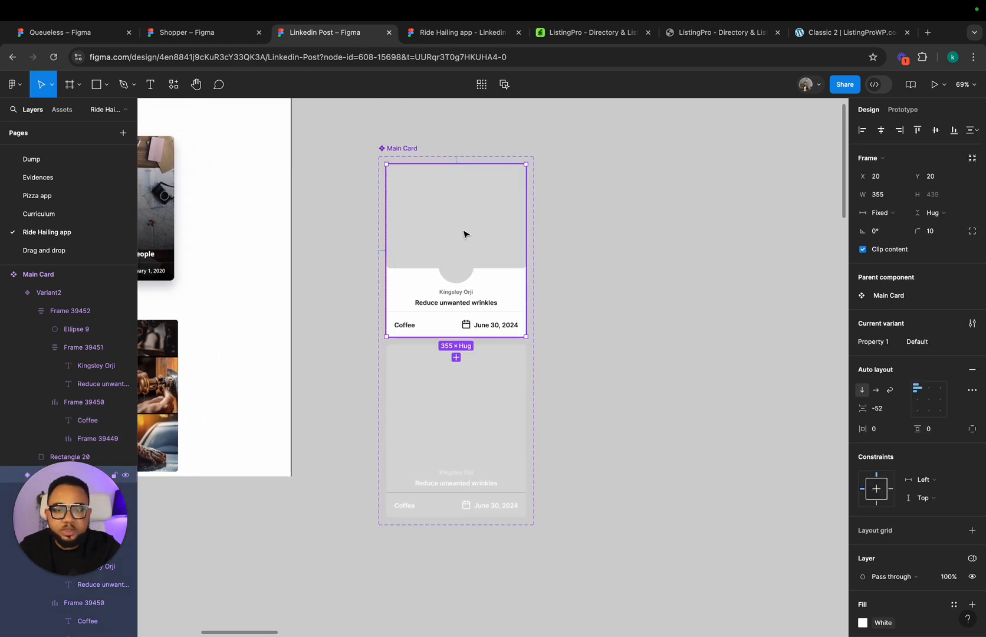
left_click_drag(497, 253, 761, 269)
Step: Add a prototype interaction from the default variant that changes to Variant2 while hovering
left_click(903, 110)
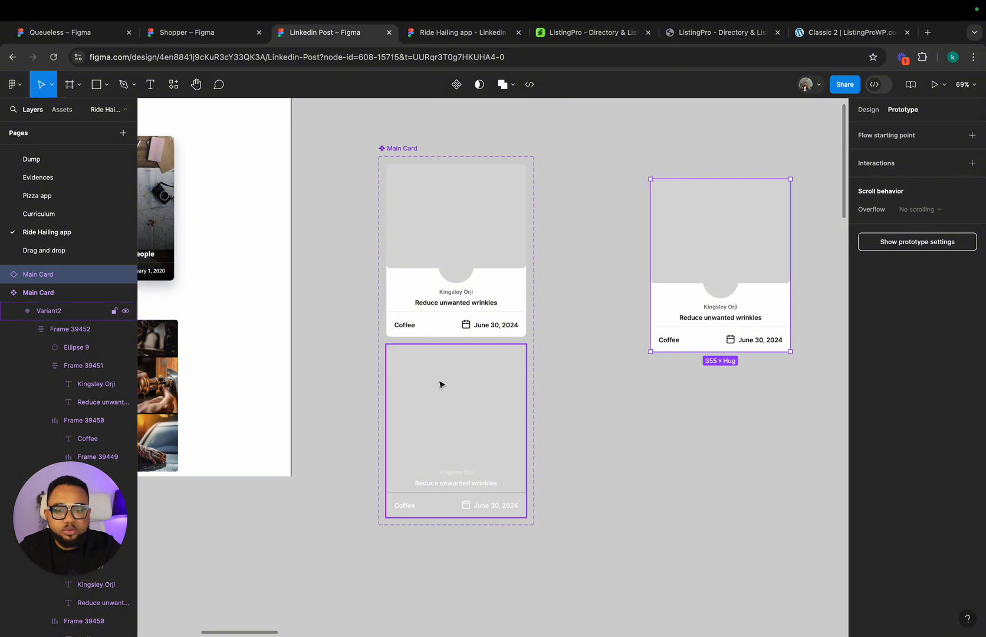
left_click(449, 294)
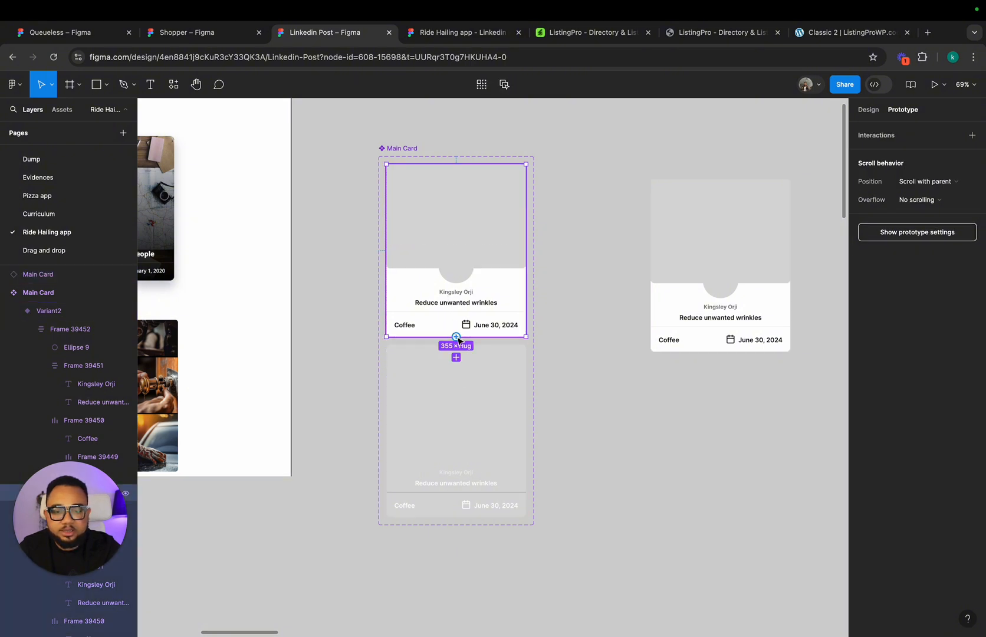
left_click_drag(459, 343, 448, 411)
left_click(421, 373)
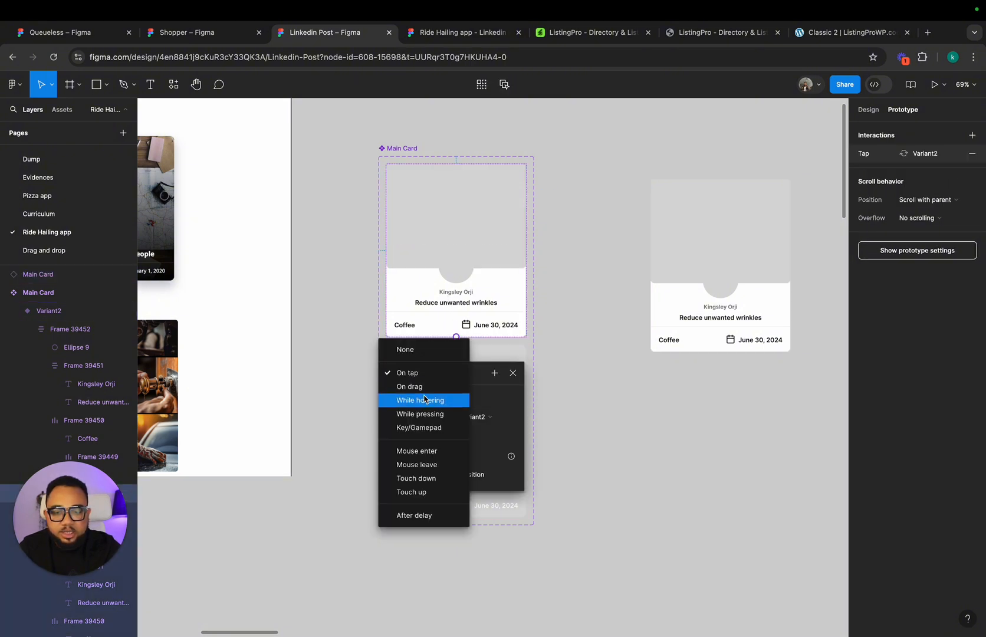
left_click(425, 400)
Step: Set the hover interaction's animation to Smart animate with the Gentle easing
left_click(432, 440)
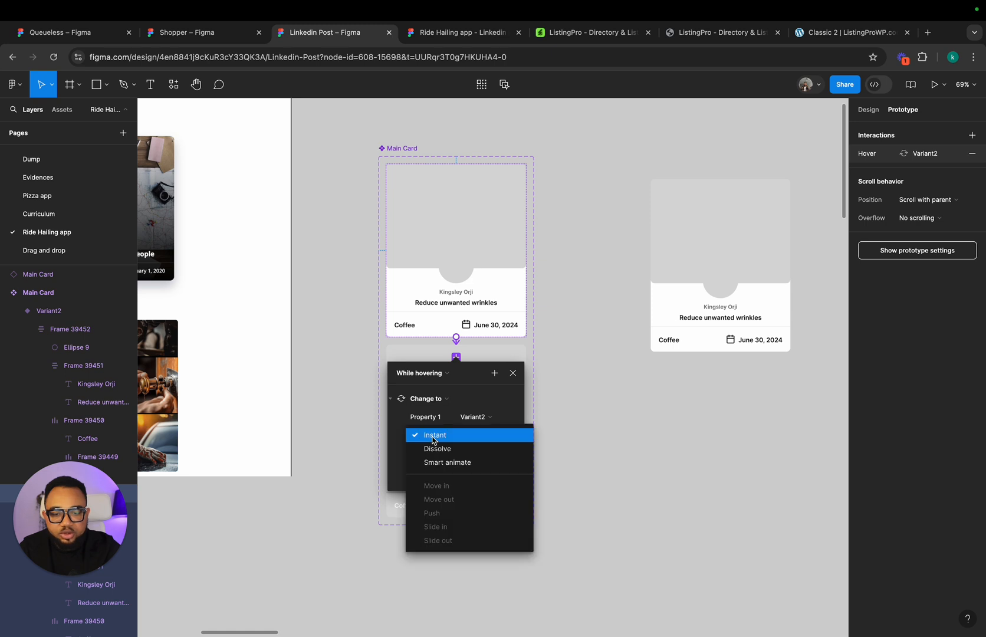
left_click(442, 462)
left_click(443, 458)
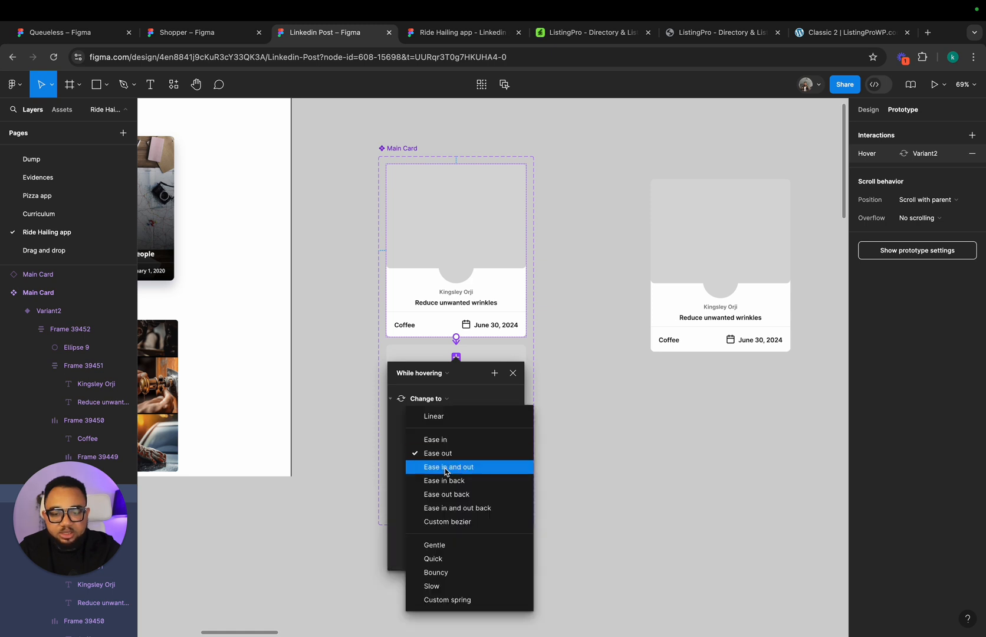
left_click(452, 544)
left_click(512, 374)
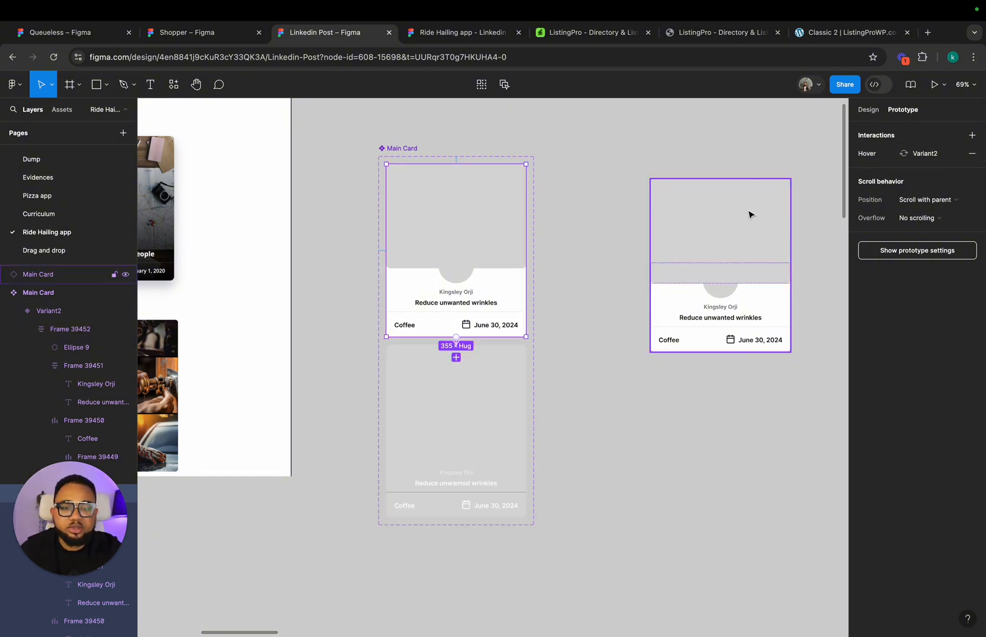
Step: Draw a frame of about 1874 × 980 around the Main Card instance
scroll(750, 213, "down", 5)
scroll(644, 325, "left", 5)
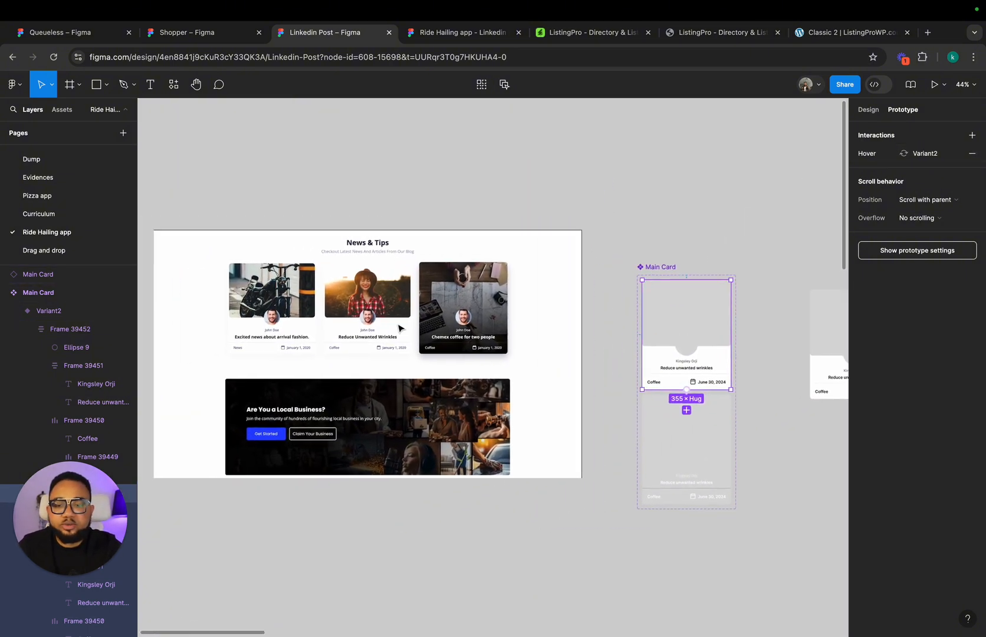
key("f")
scroll(693, 269, "right", 5)
scroll(693, 270, "down", 2)
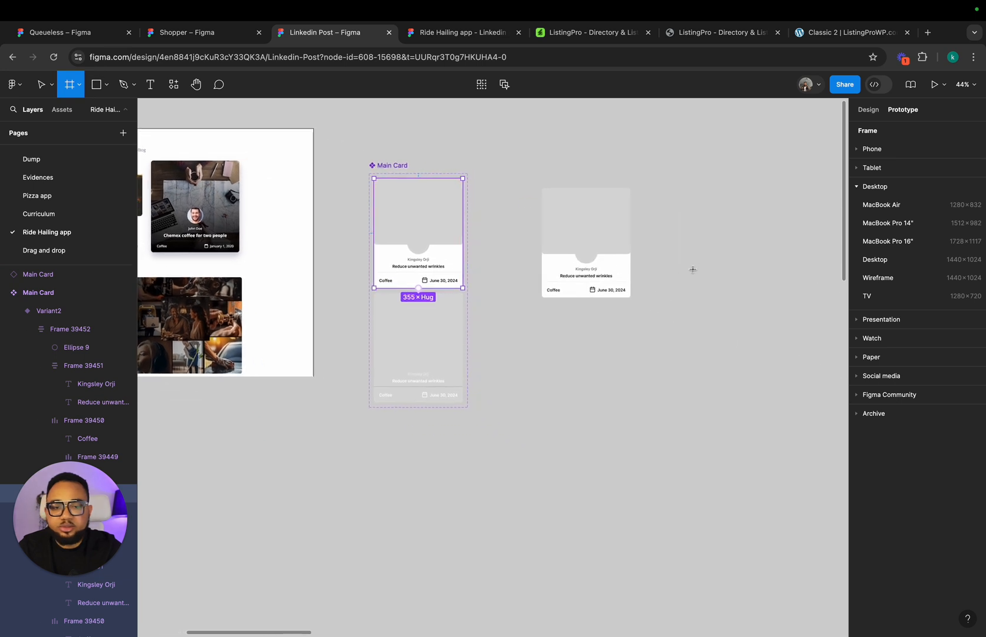
left_click_drag(506, 145, 804, 393)
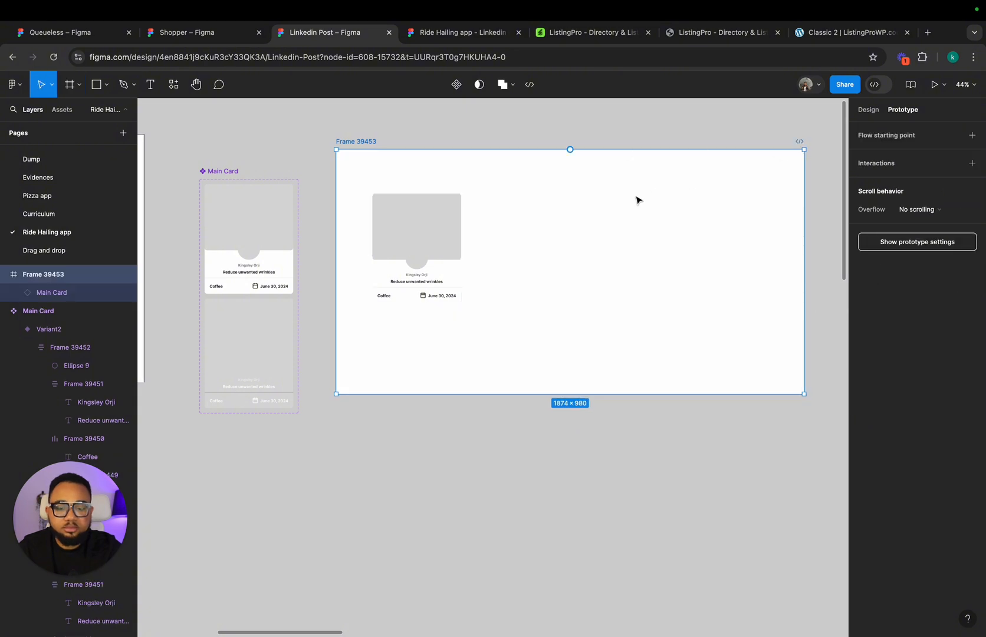
Step: Add a drop shadow to Main Card's default variant with a blur of 20 and 10% opacity
scroll(519, 232, "left", 10)
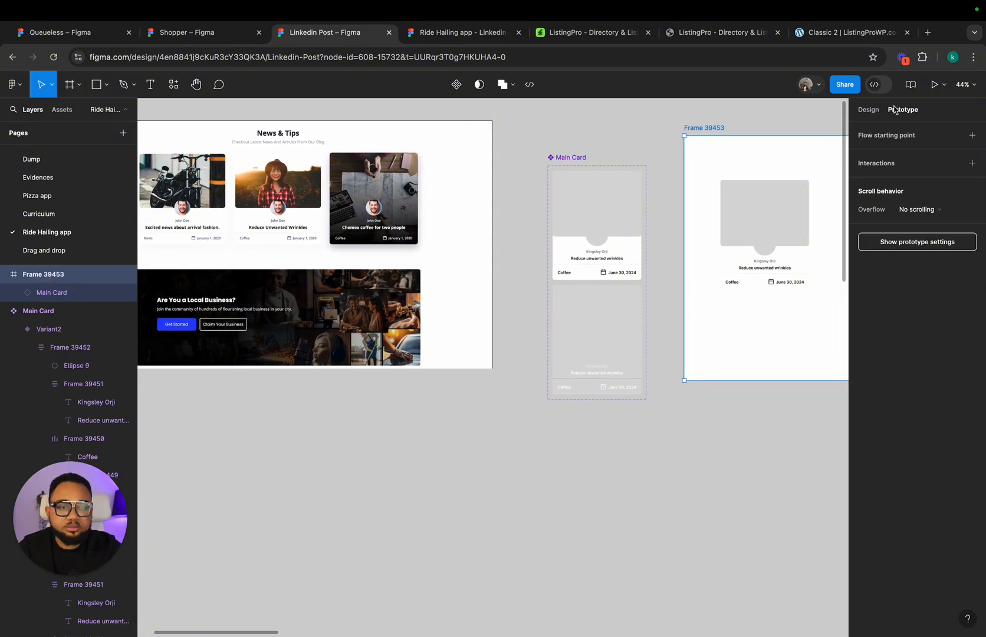
left_click(869, 109)
left_click(791, 235)
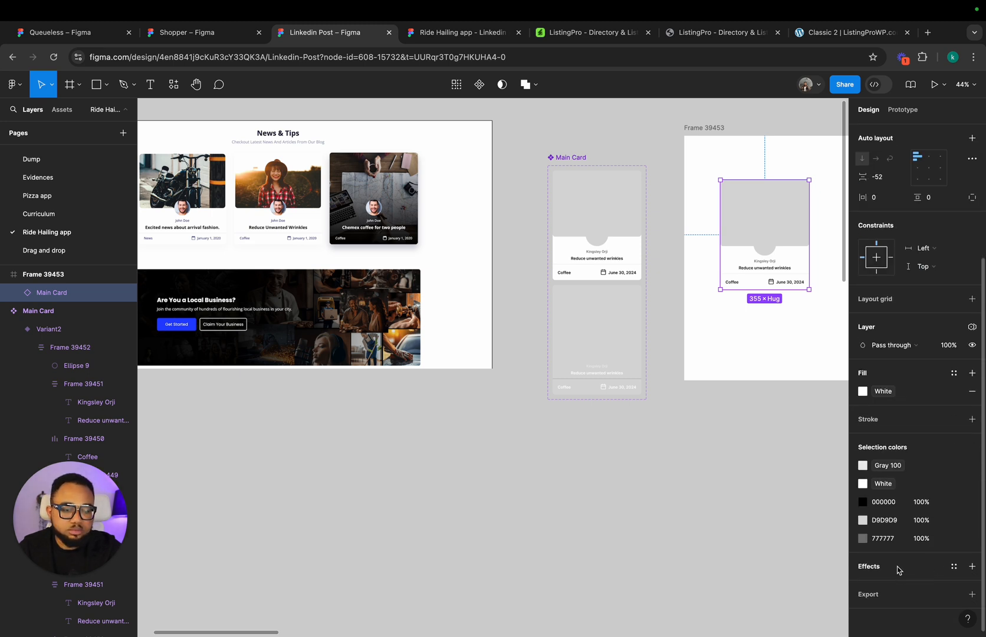
left_click(626, 264)
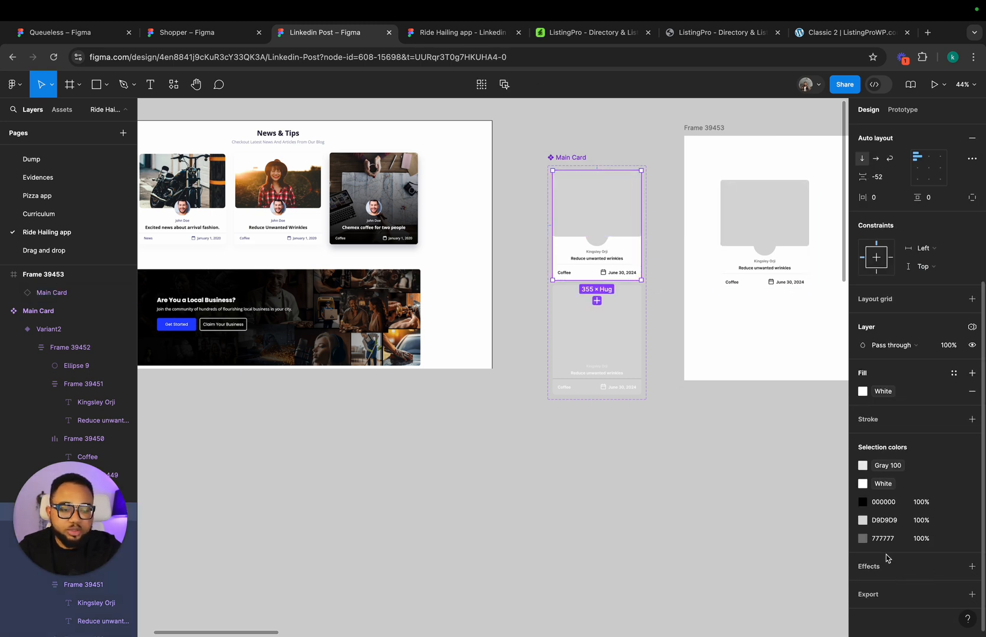
left_click(898, 569)
left_click(863, 585)
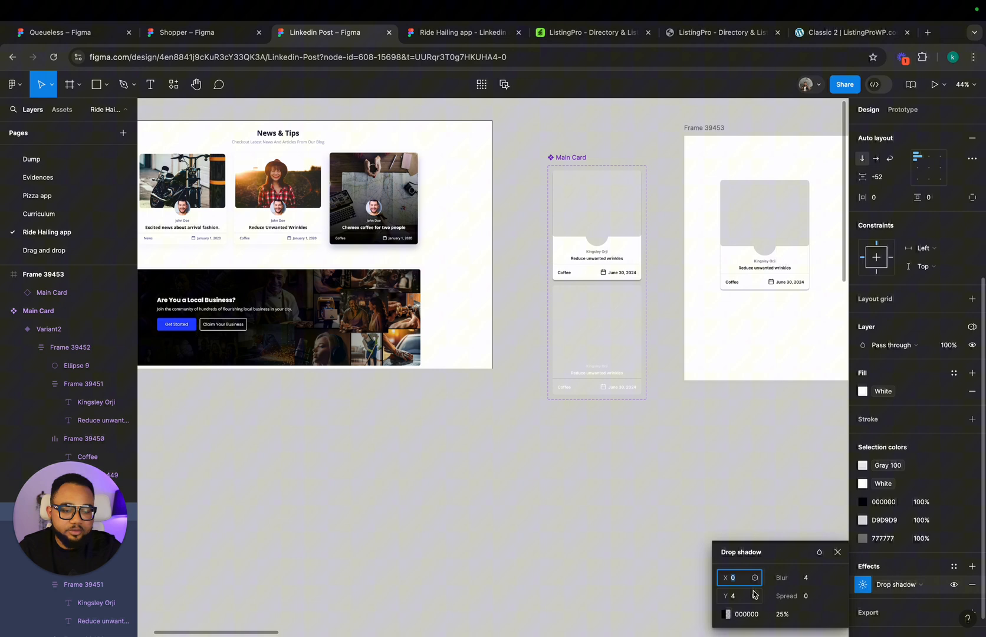
left_click(812, 578)
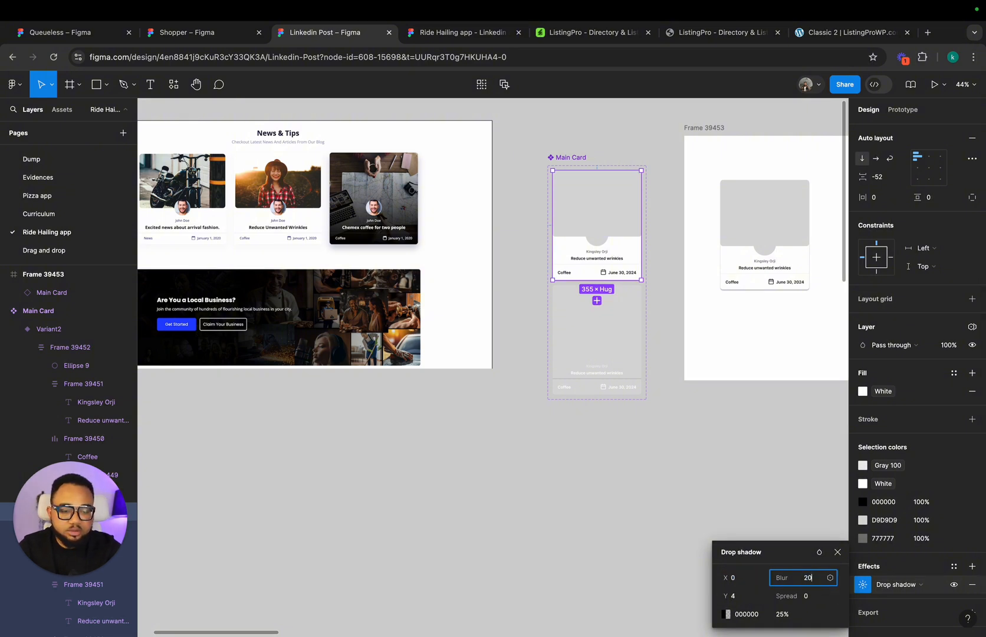
left_click(786, 616)
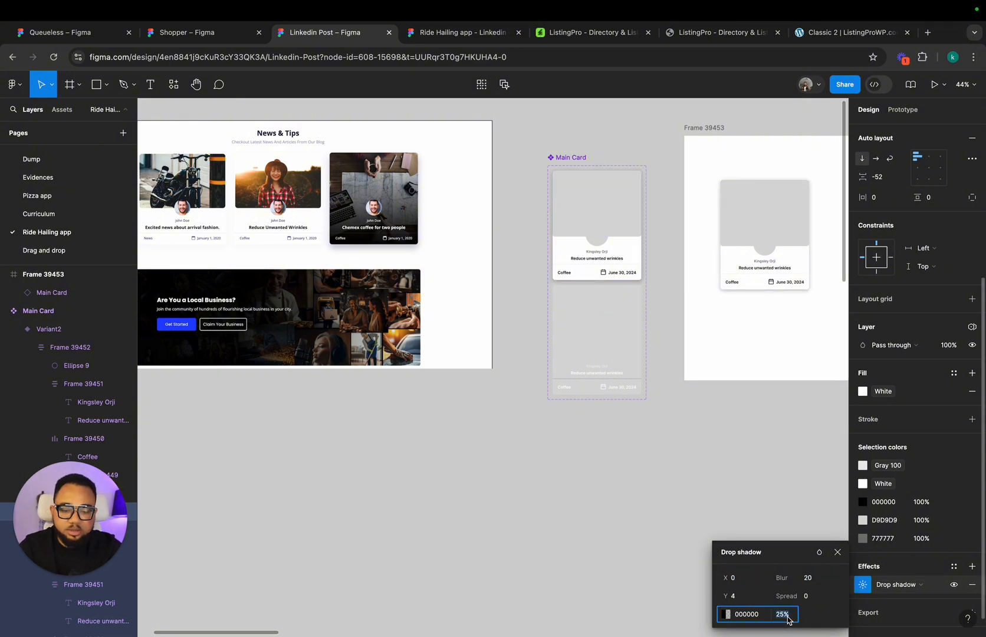
type("10")
key("Return")
key("Return")
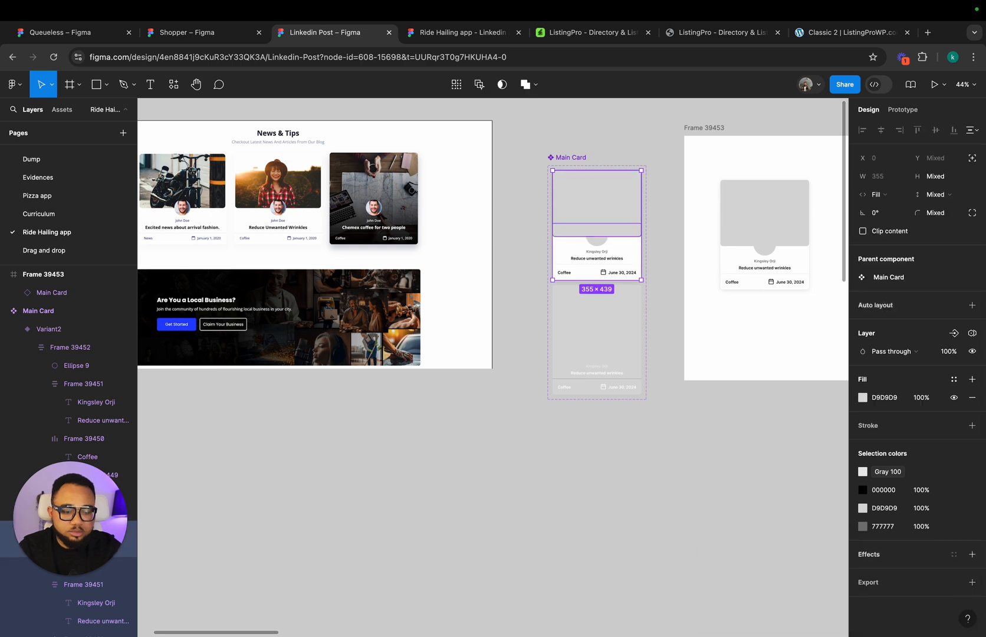
Step: Add a drop shadow to Main Card's Variant2 with a blur of 30 and 20% opacity
left_click(634, 345)
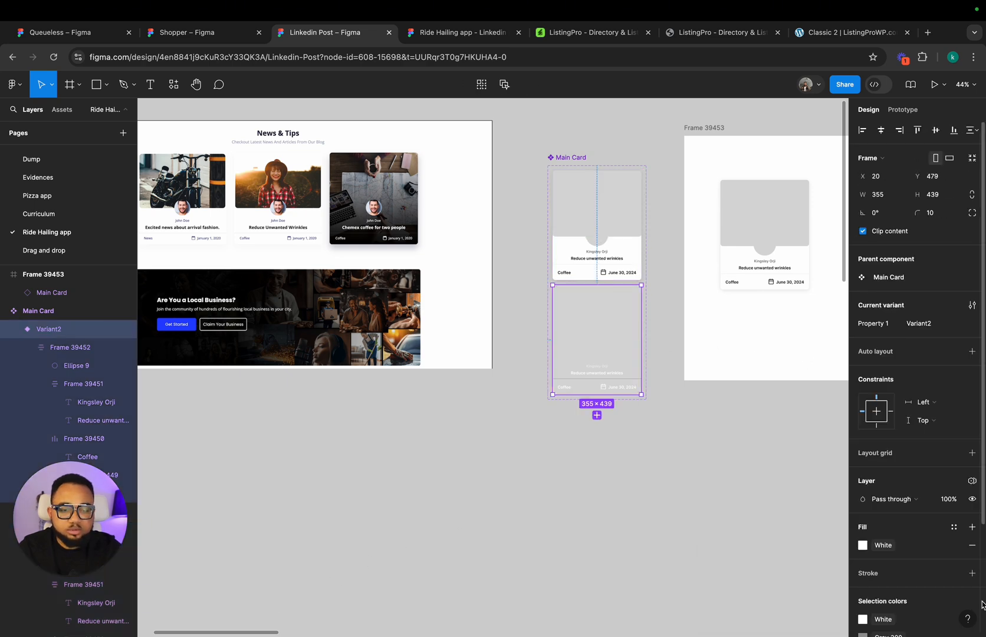
scroll(928, 596, "down", 3)
left_click(863, 568)
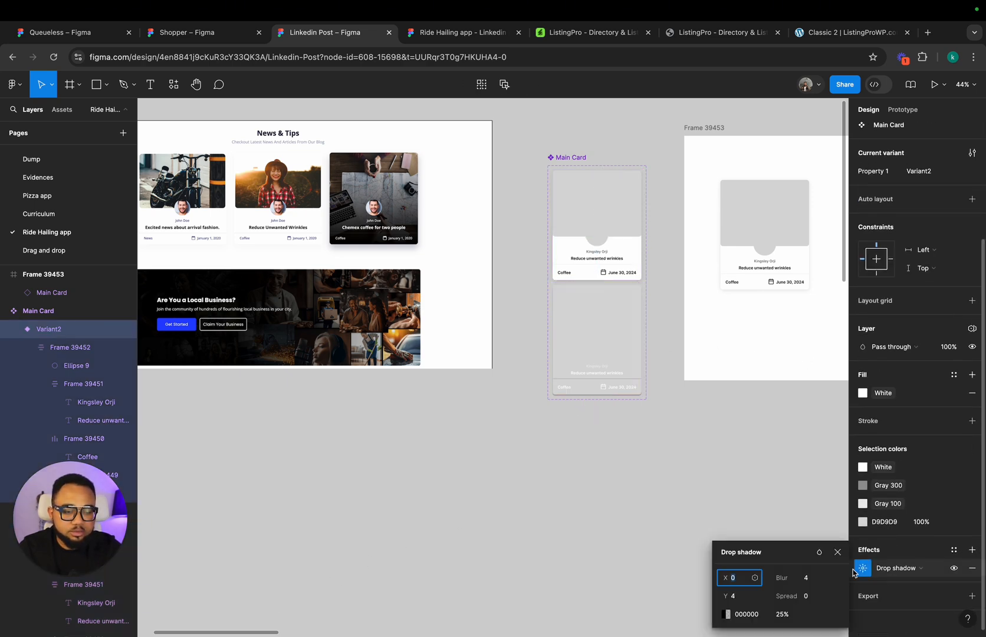
left_click(814, 581)
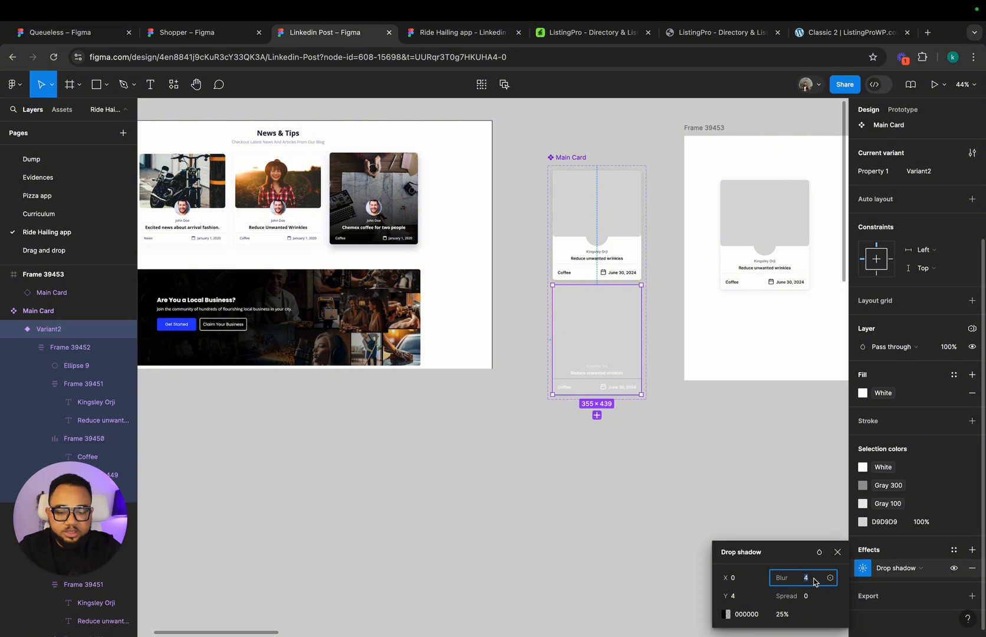
key("Return")
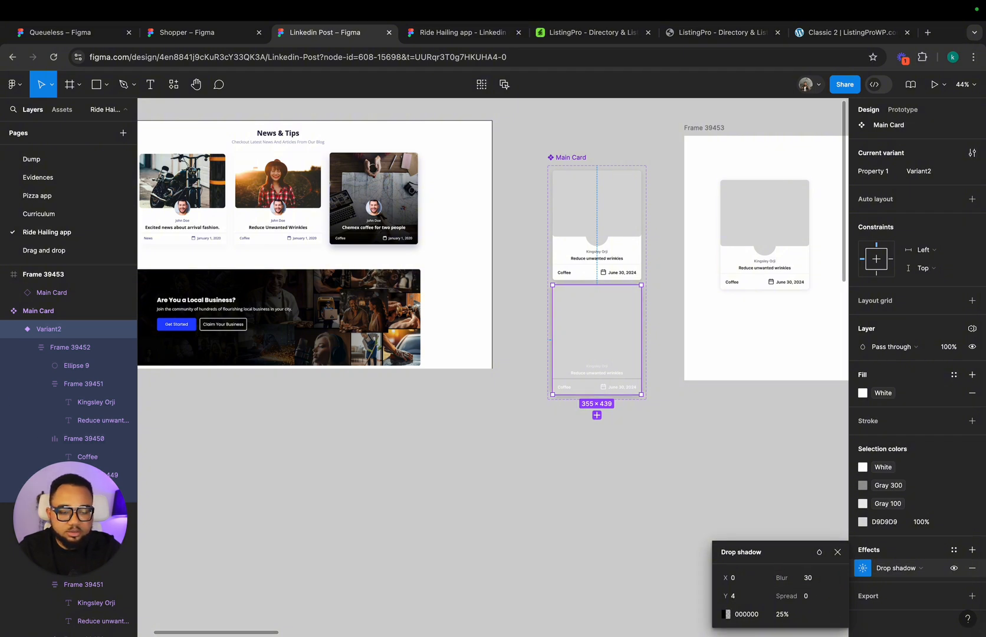
left_click(788, 616)
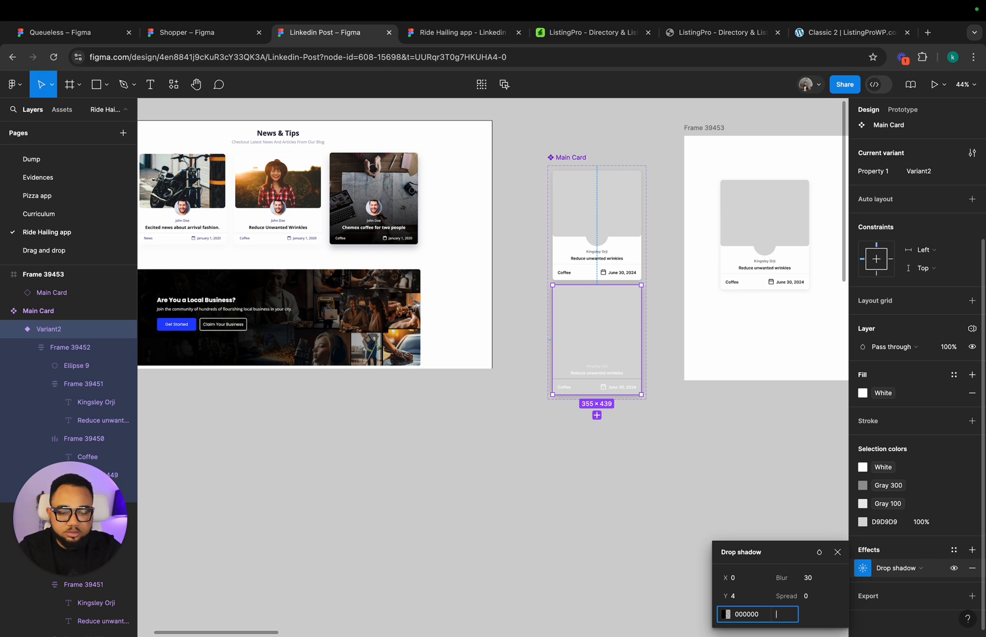
type("20")
key("Return")
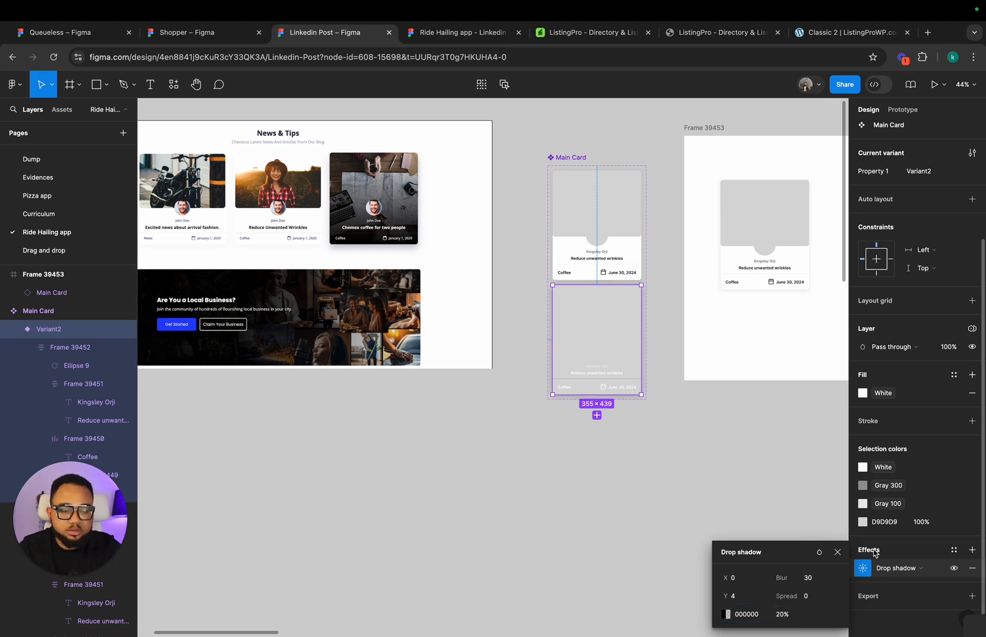
left_click(838, 553)
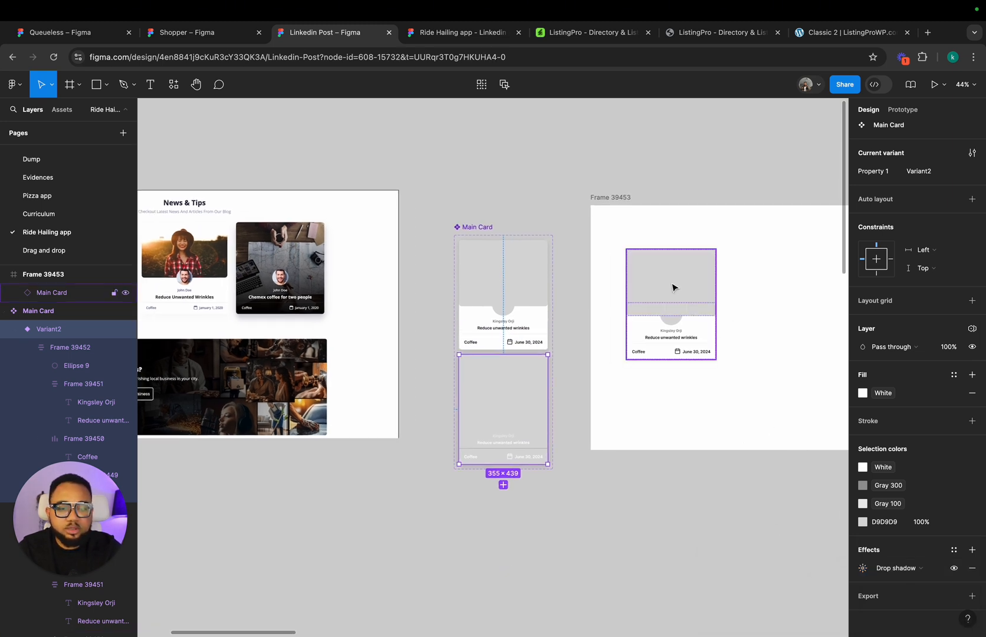
Step: Duplicate the Main Card instance twice inside the frame to form an evenly spaced row of three cards
left_click(673, 287)
scroll(673, 287, "right", 5)
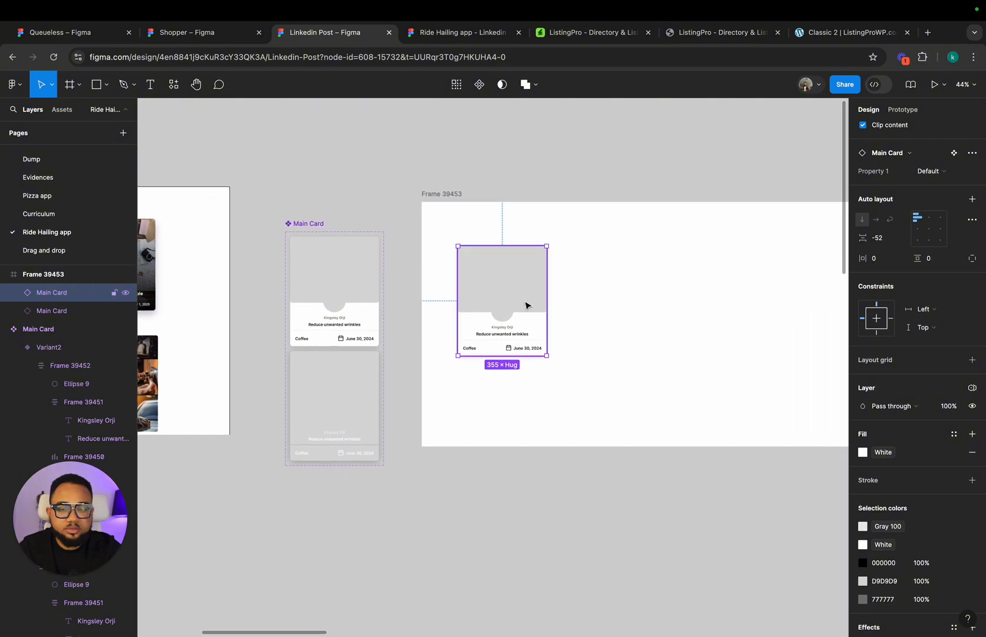
left_click_drag(525, 302, 624, 305)
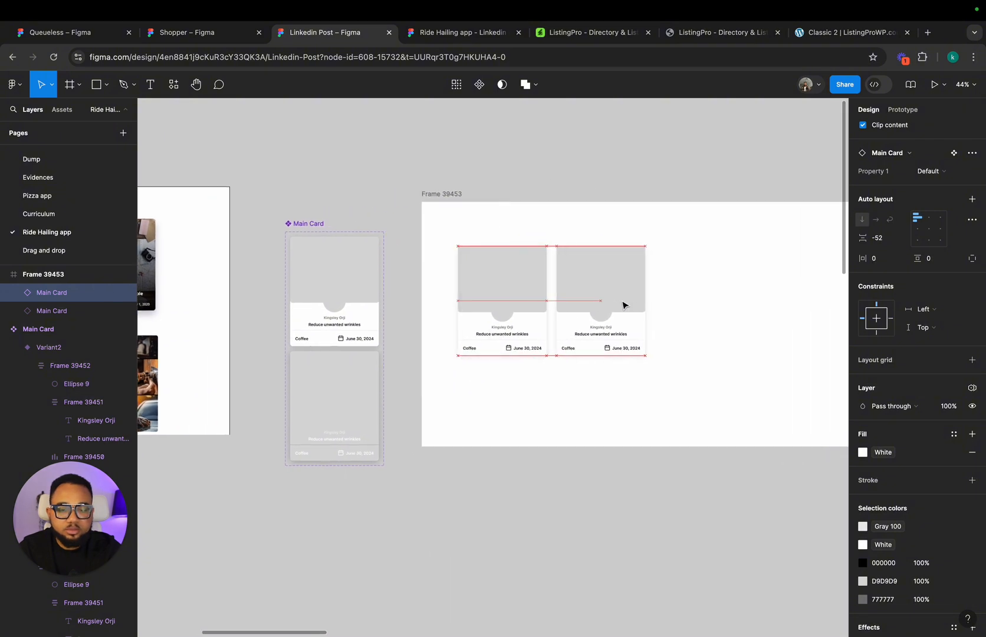
key("super+d")
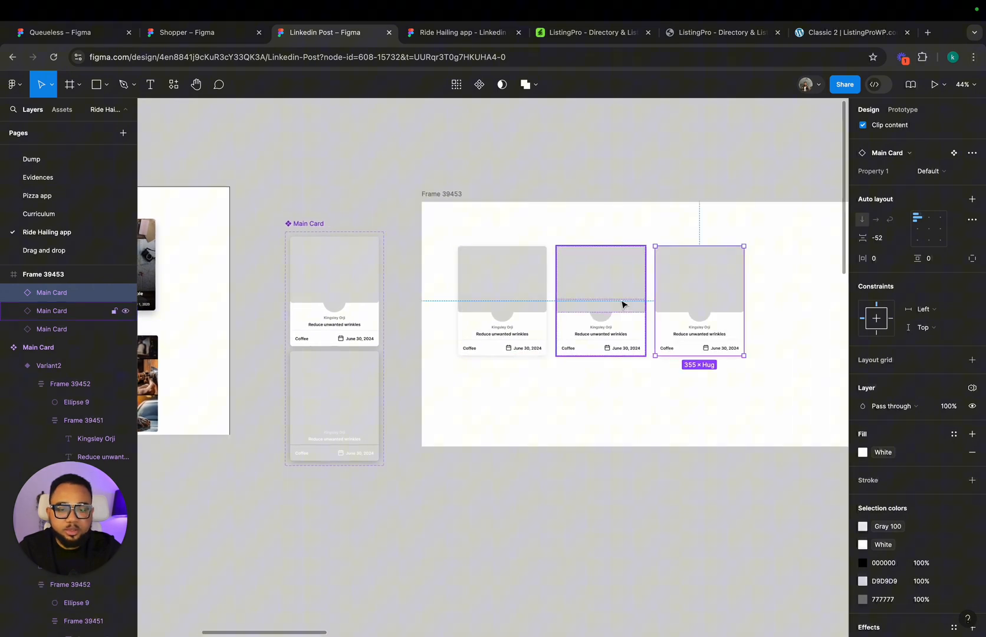
Step: Narrow the frame around the three cards to about 1435 × 980
left_click(451, 200)
scroll(485, 214, "right", 4)
left_click_drag(733, 262, 629, 270)
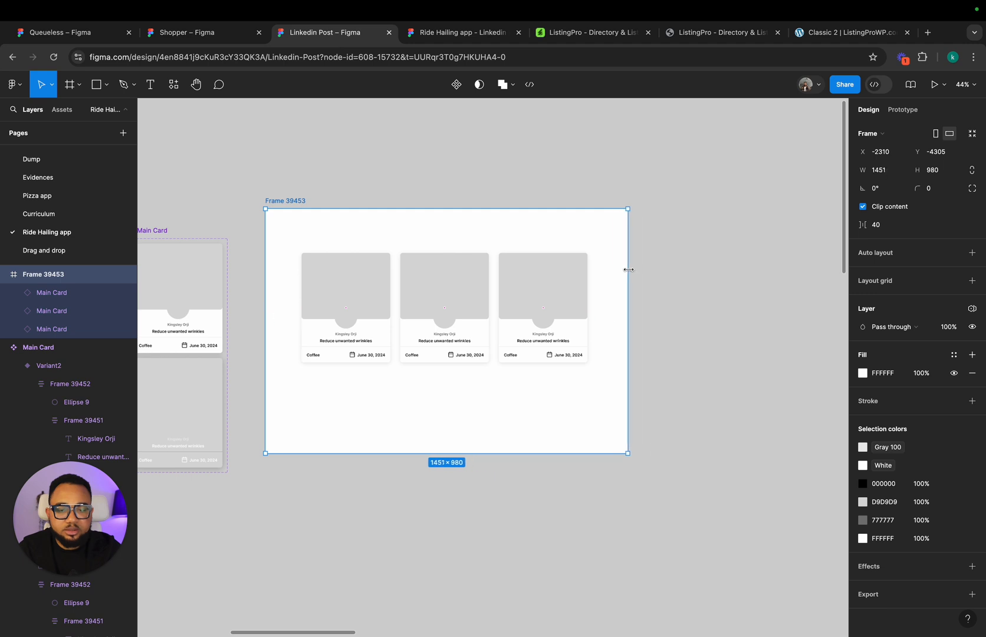
left_click(713, 277)
Step: Rename the frame around the three cards as Cover and set its corner radius to 20
scroll(713, 277, "left", 4)
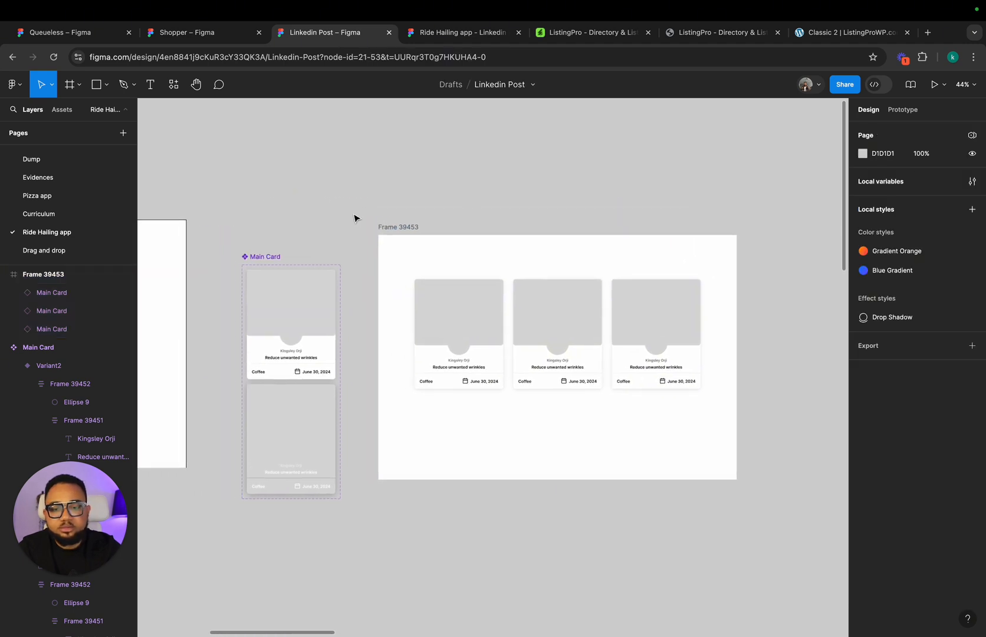
left_click(412, 227)
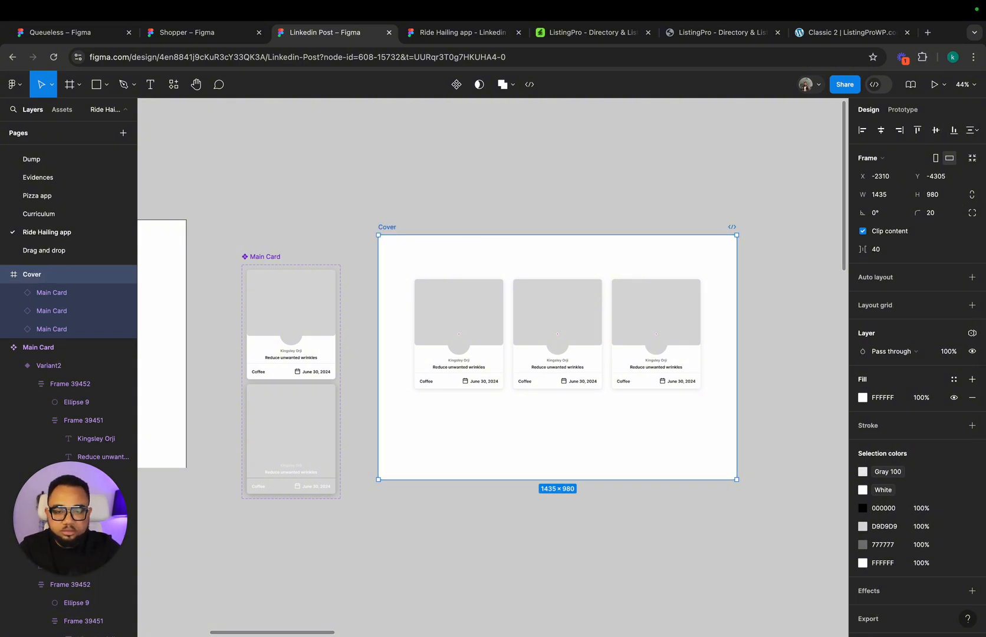
Step: Select the first card's image rectangle in the Cover frame and run the Unsplash plugin
double_click(447, 319)
right_click(447, 317)
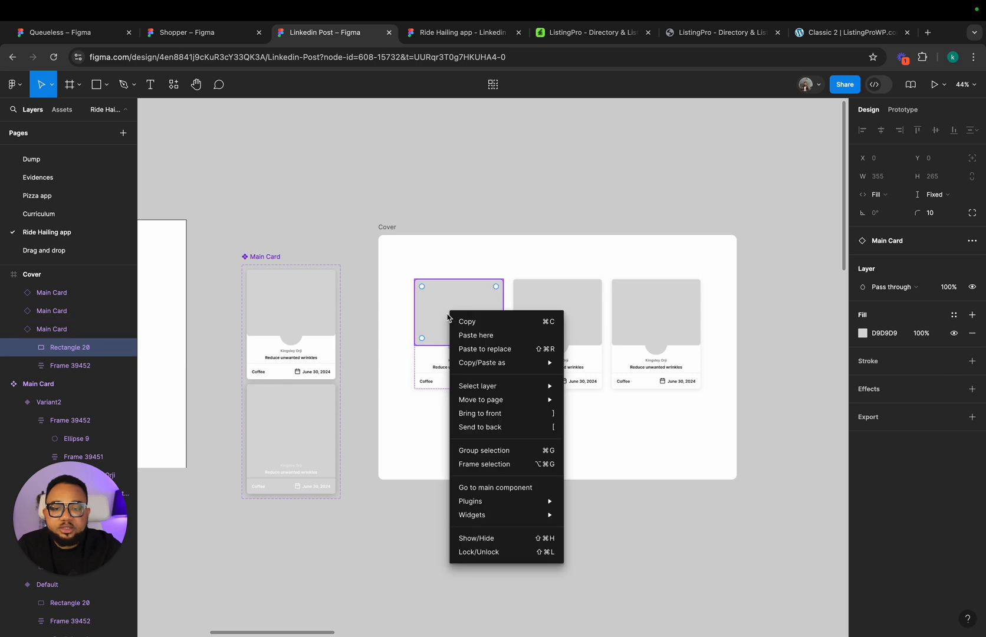
mouse_move(530, 501)
left_click(590, 387)
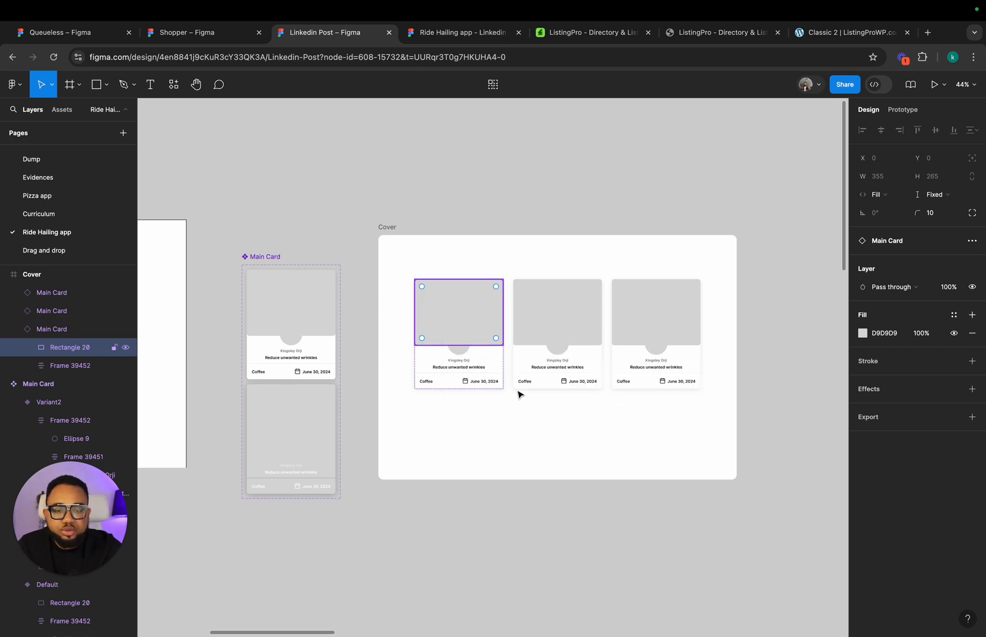
scroll(715, 387, "right", 1)
Step: Search Unsplash for wallpaper and browse the photos for a suitable card image
left_click(766, 343)
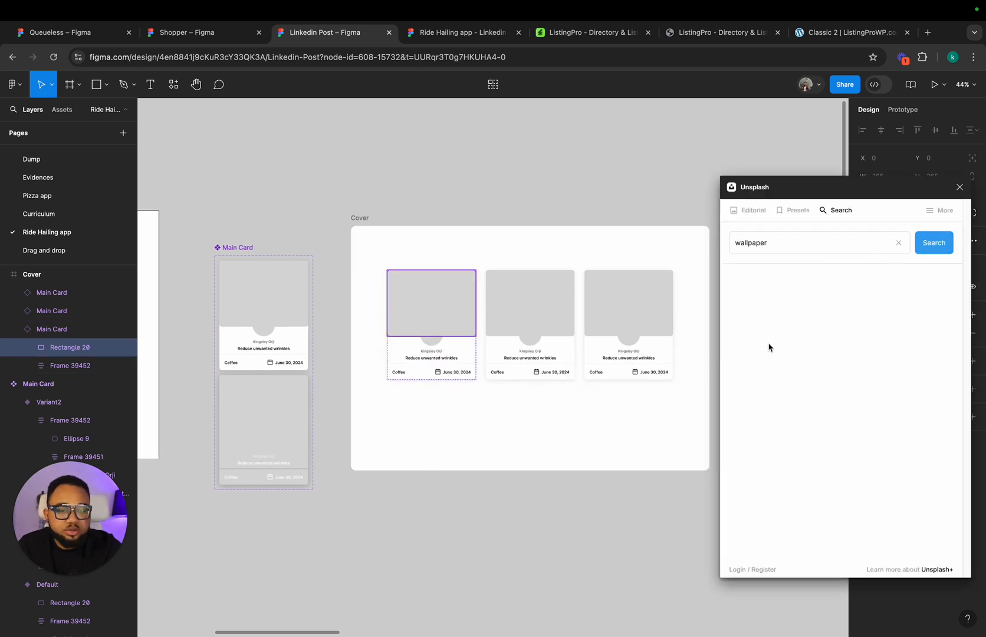
scroll(833, 397, "down", 5)
scroll(834, 397, "down", 10)
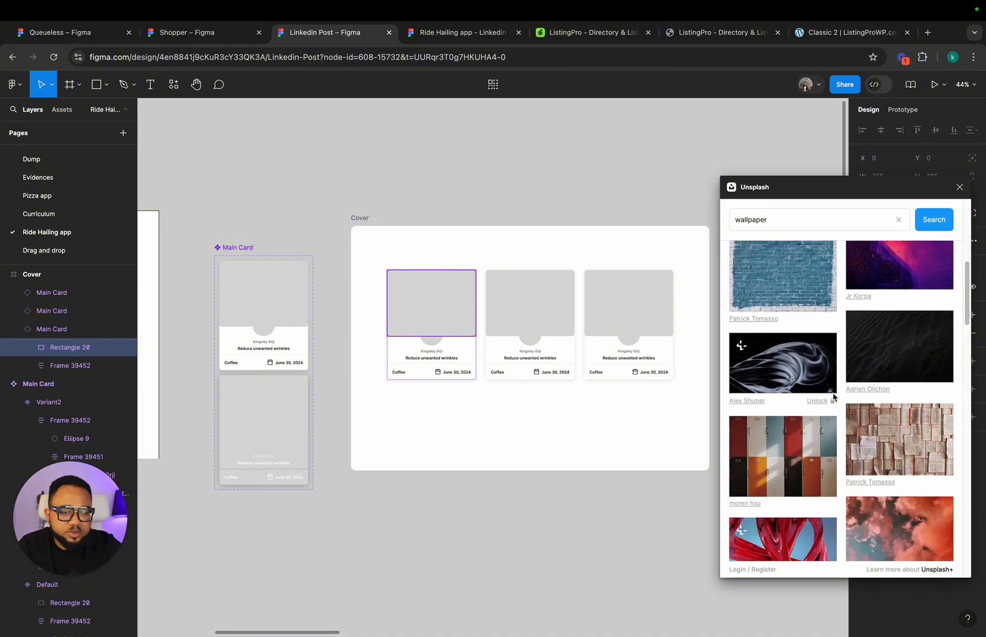
scroll(833, 397, "down", 10)
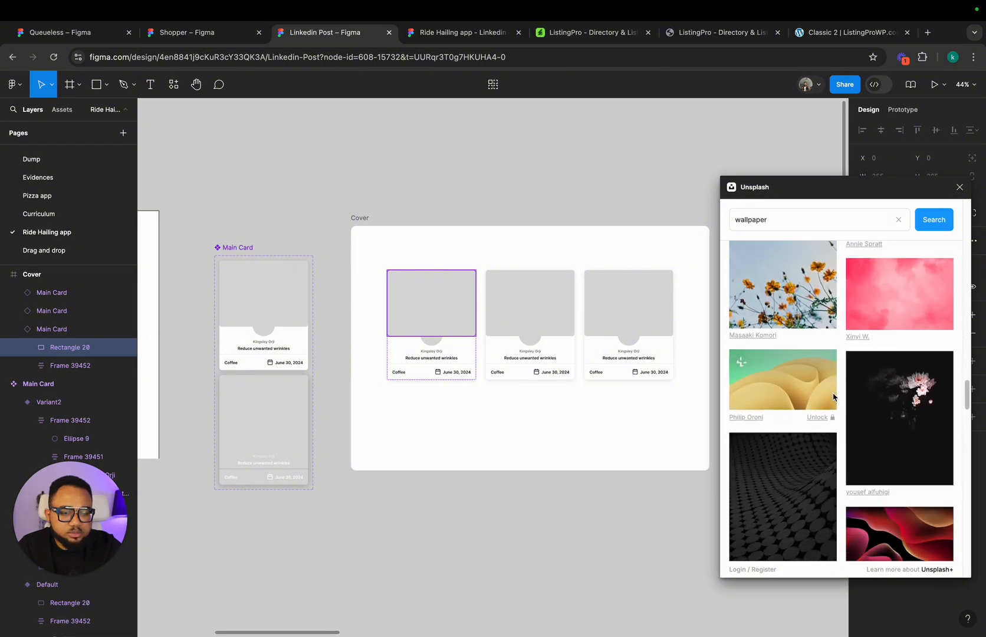
scroll(833, 397, "down", 10)
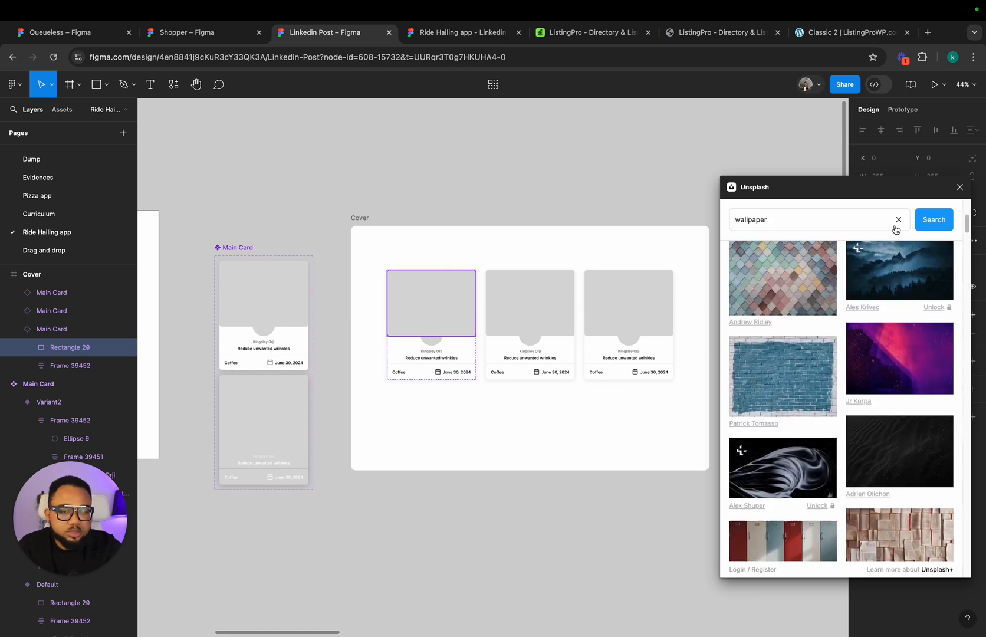
Step: Search Unsplash for interior and fill the first card's image rectangle with the photo of plants beneath a spiral staircase
left_click(899, 219)
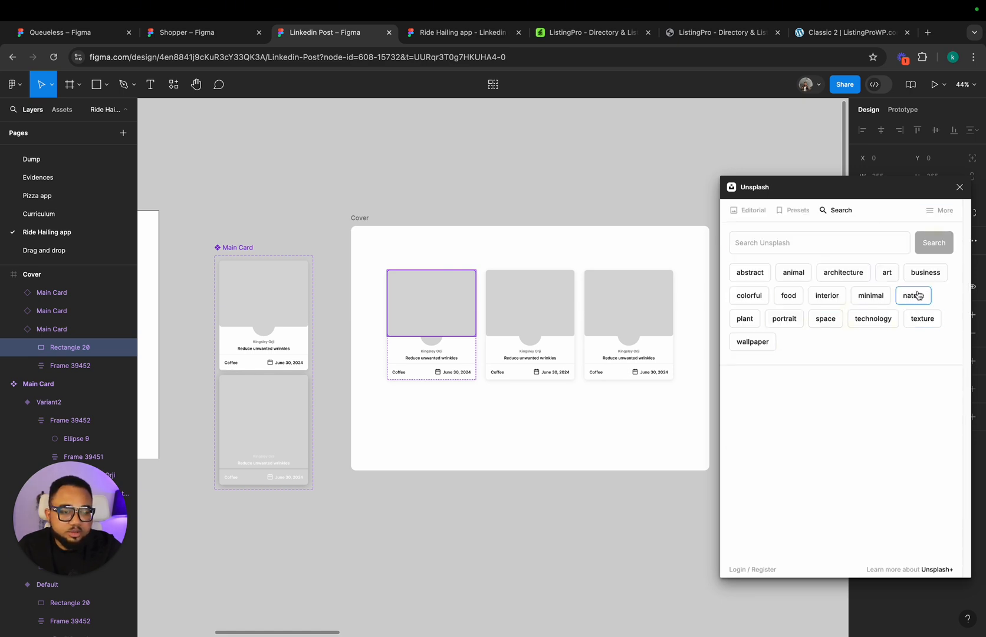
left_click(825, 298)
scroll(796, 403, "down", 5)
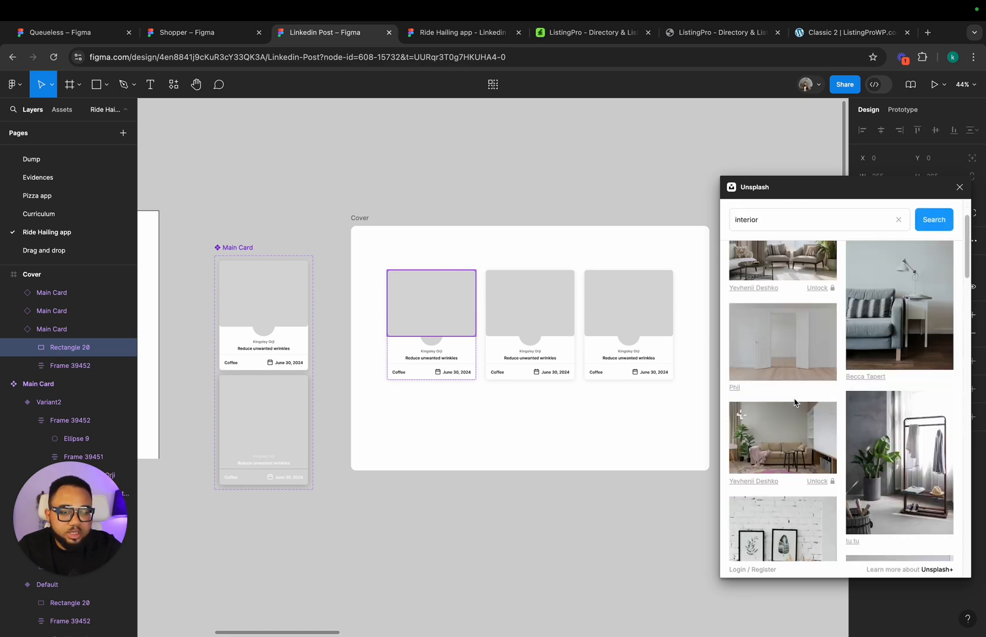
scroll(794, 403, "down", 10)
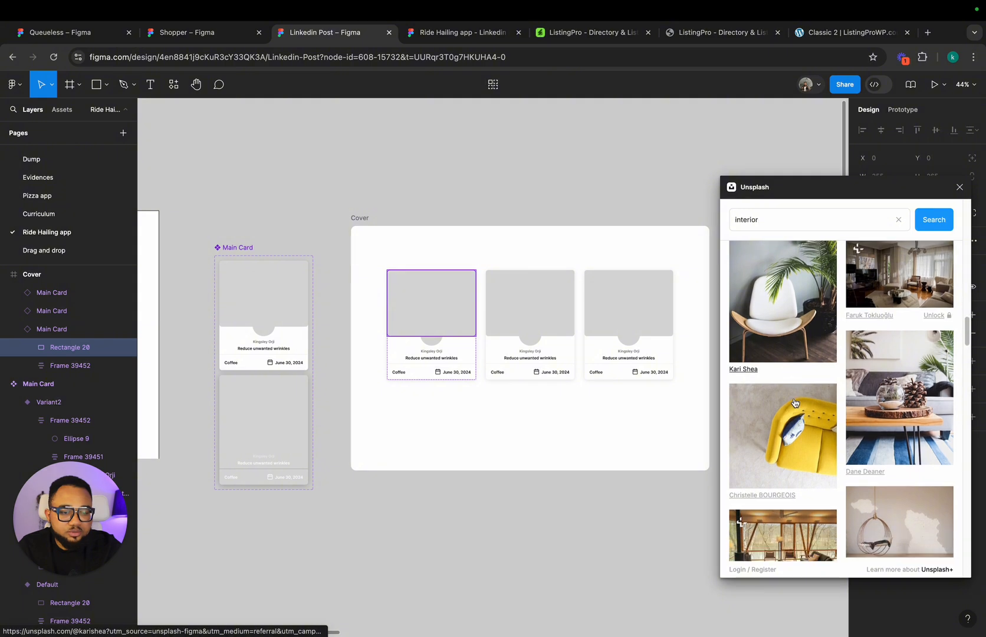
scroll(794, 403, "down", 5)
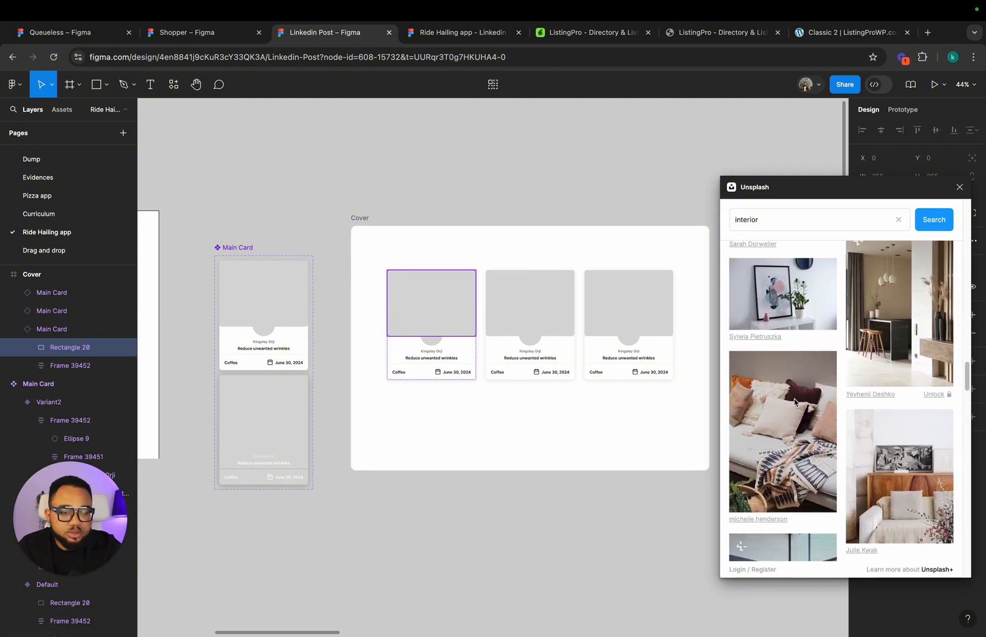
scroll(889, 348, "down", 5)
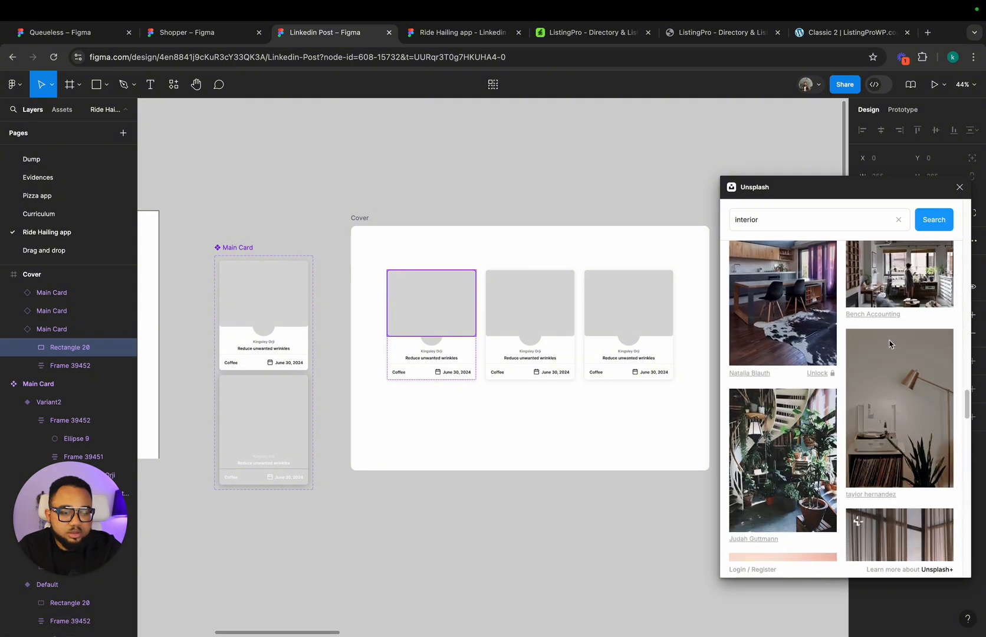
left_click(797, 433)
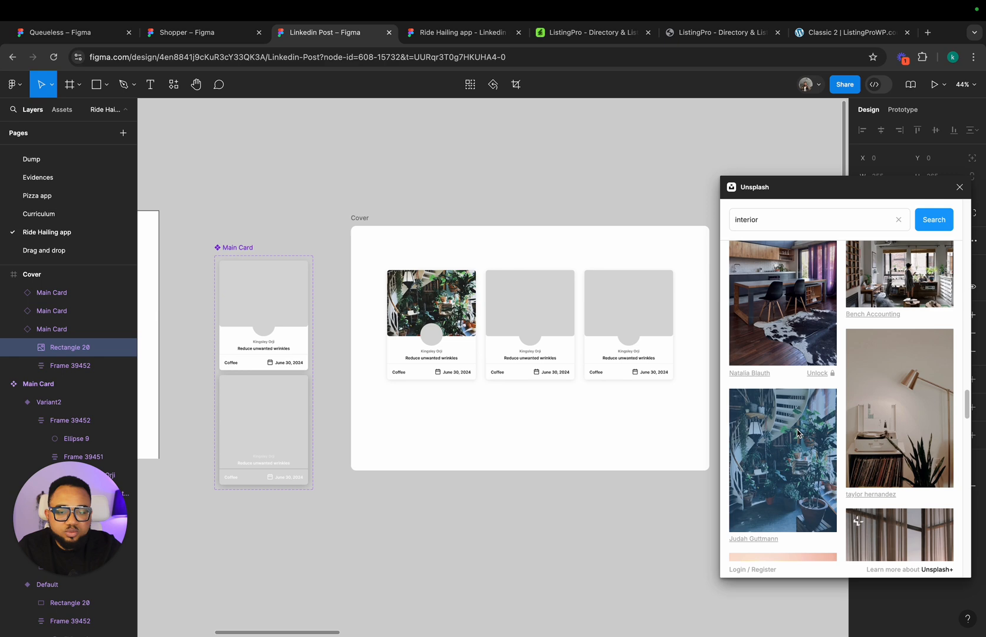
Step: Fill the second card's image rectangle with the Unsplash interior photo of a yellow desk chair beside potted plants
left_click(529, 311)
scroll(905, 478, "down", 5)
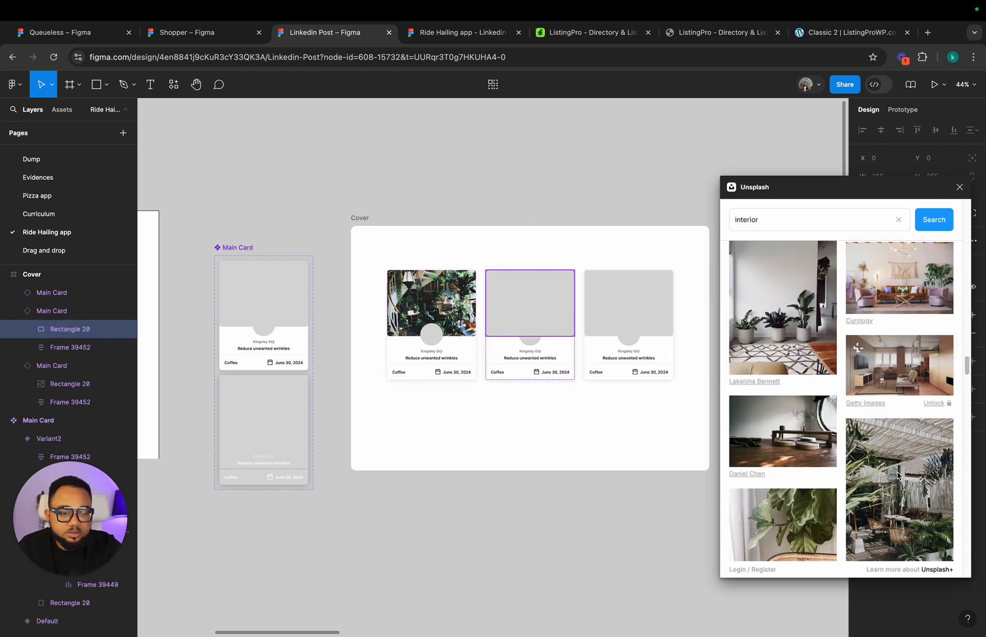
scroll(897, 476, "down", 10)
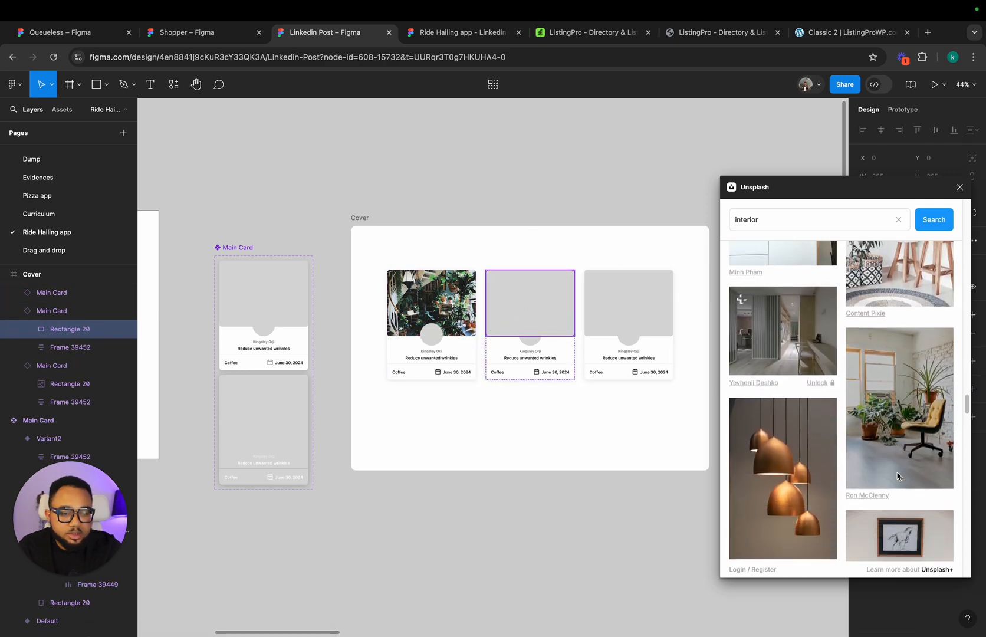
scroll(897, 475, "down", 1)
left_click(917, 405)
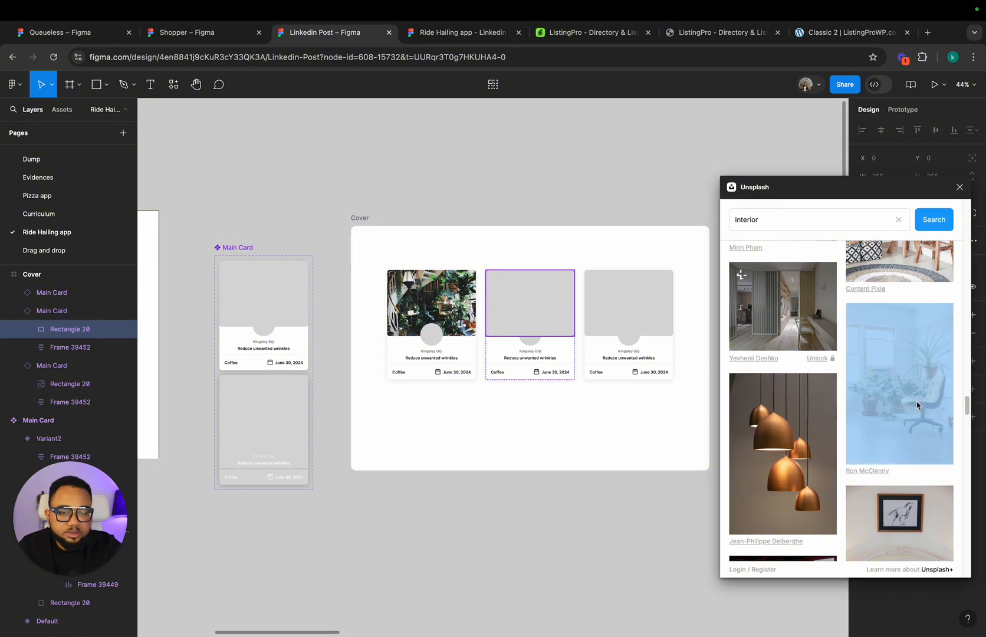
Step: Fill the third card's image rectangle with the Unsplash interior photo of an orange sofa in a wood-ceilinged living room
left_click(655, 315)
left_click(655, 315)
scroll(863, 430, "down", 5)
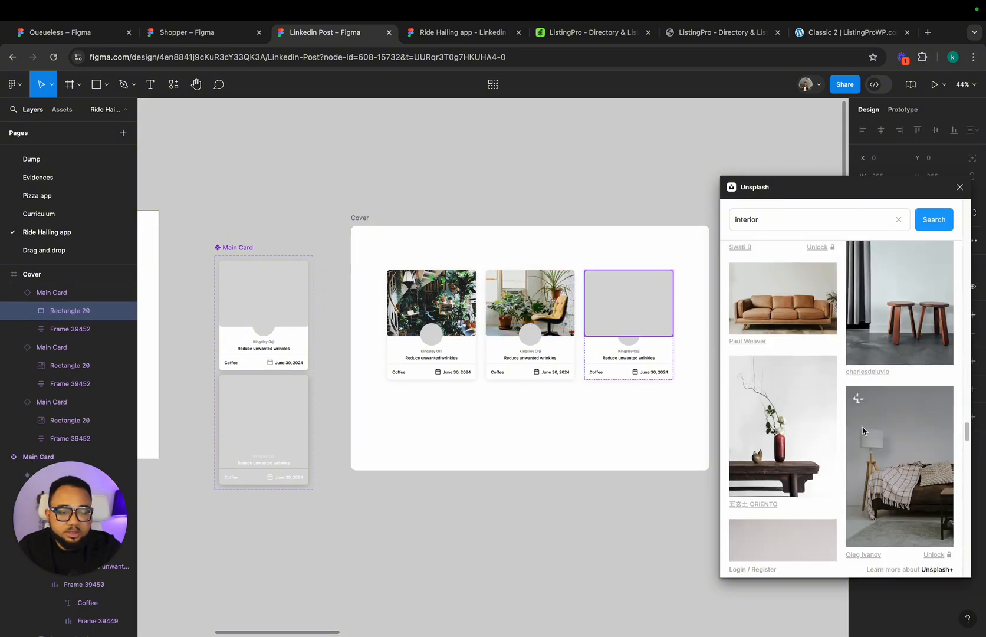
scroll(862, 430, "down", 10)
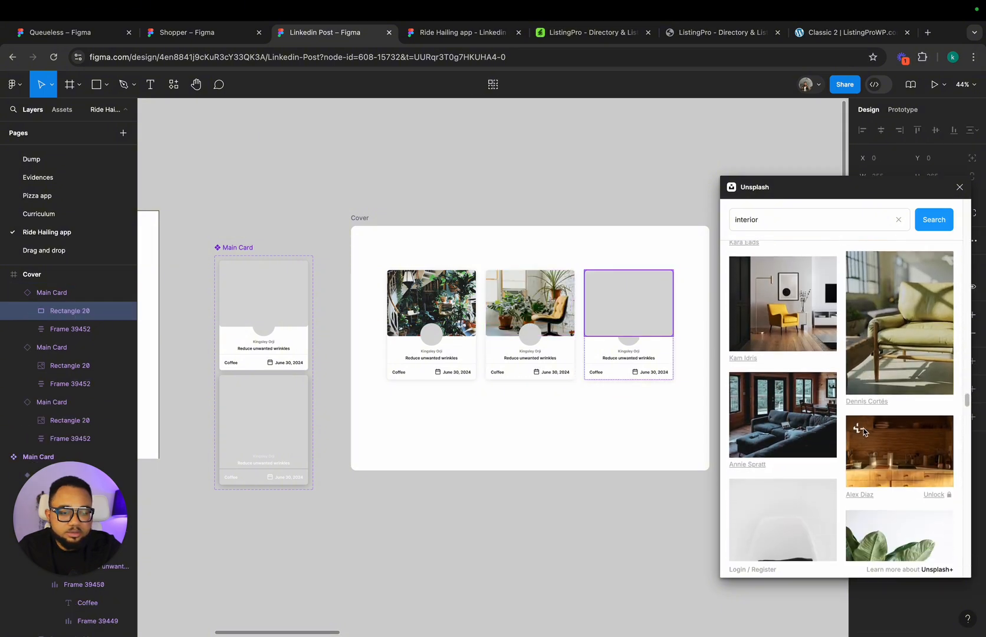
scroll(863, 431, "down", 10)
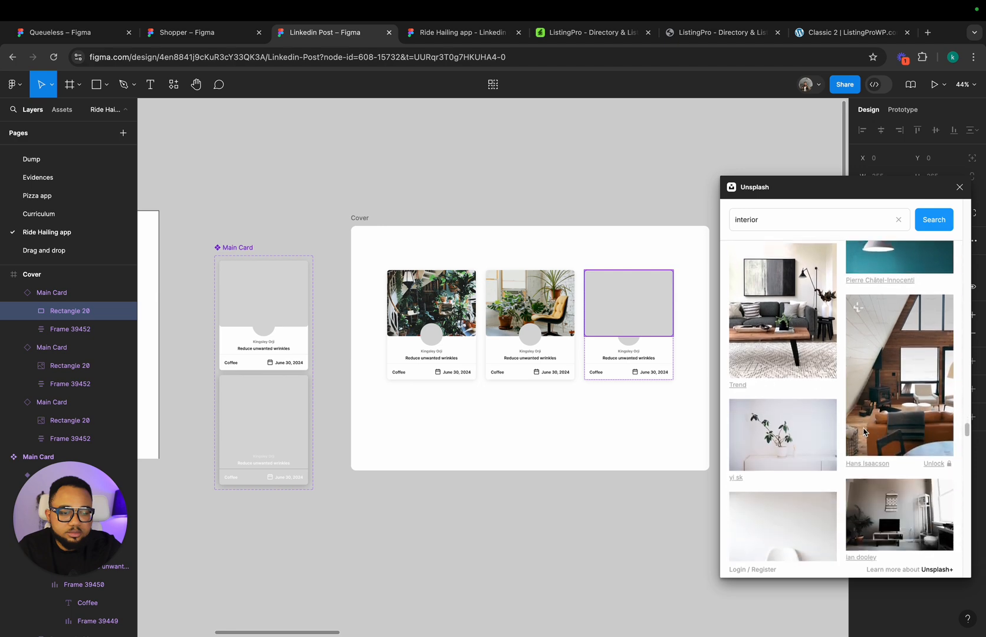
scroll(862, 431, "down", 10)
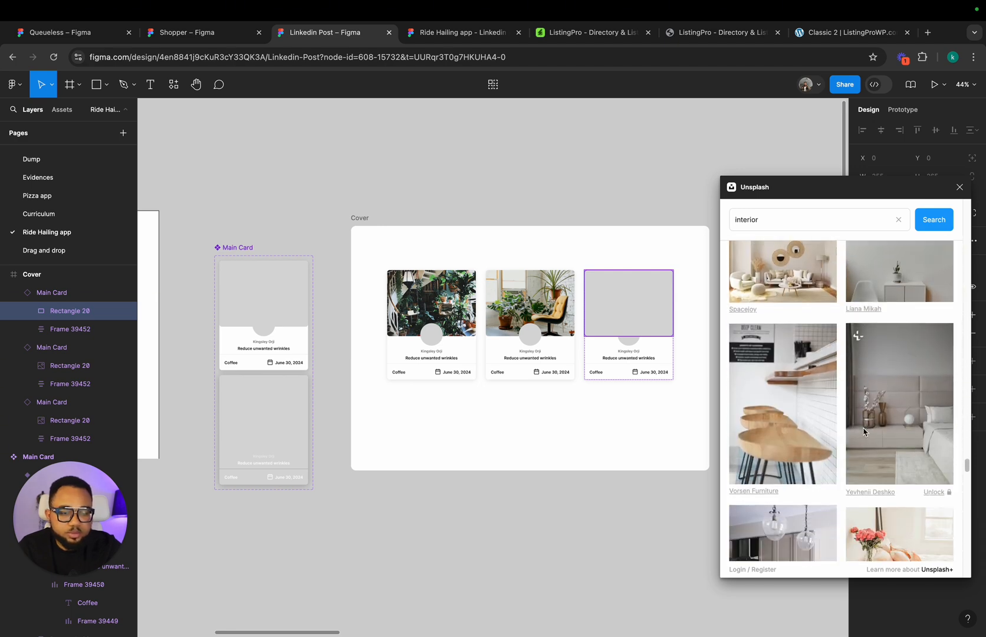
scroll(863, 432, "down", 8)
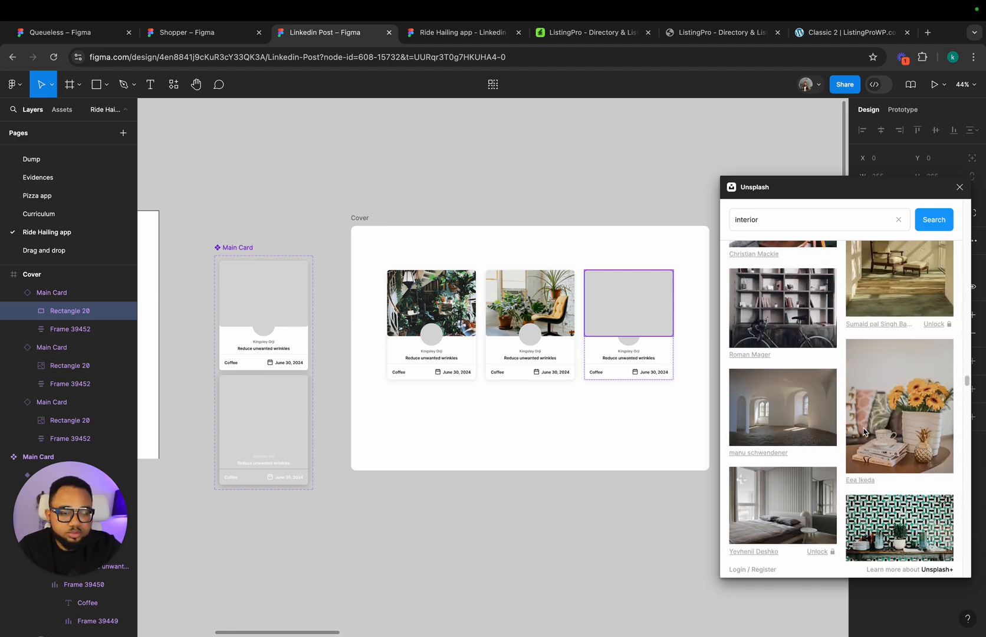
scroll(863, 432, "down", 10)
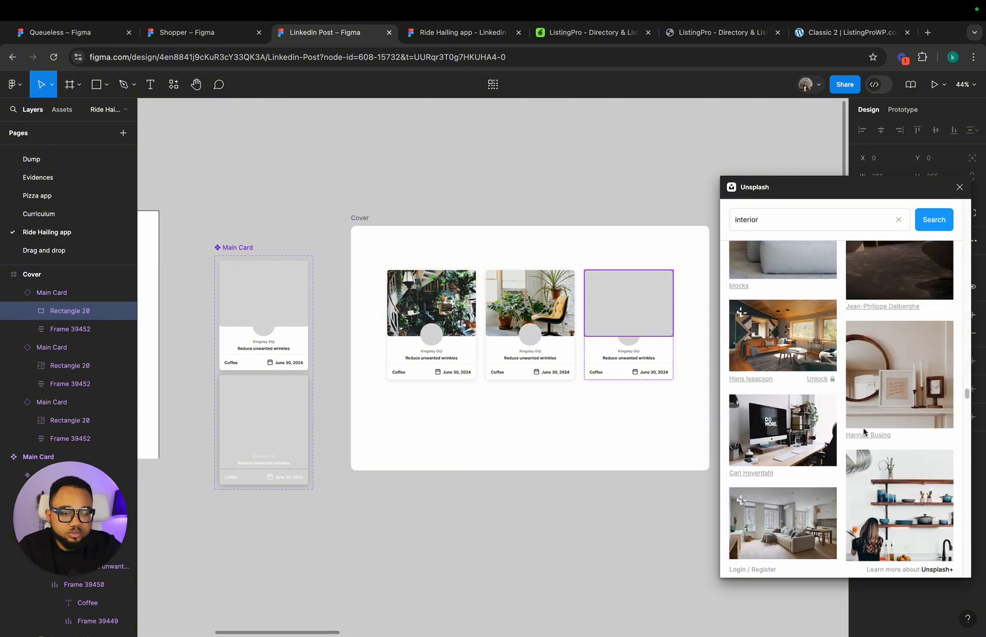
scroll(863, 431, "down", 3)
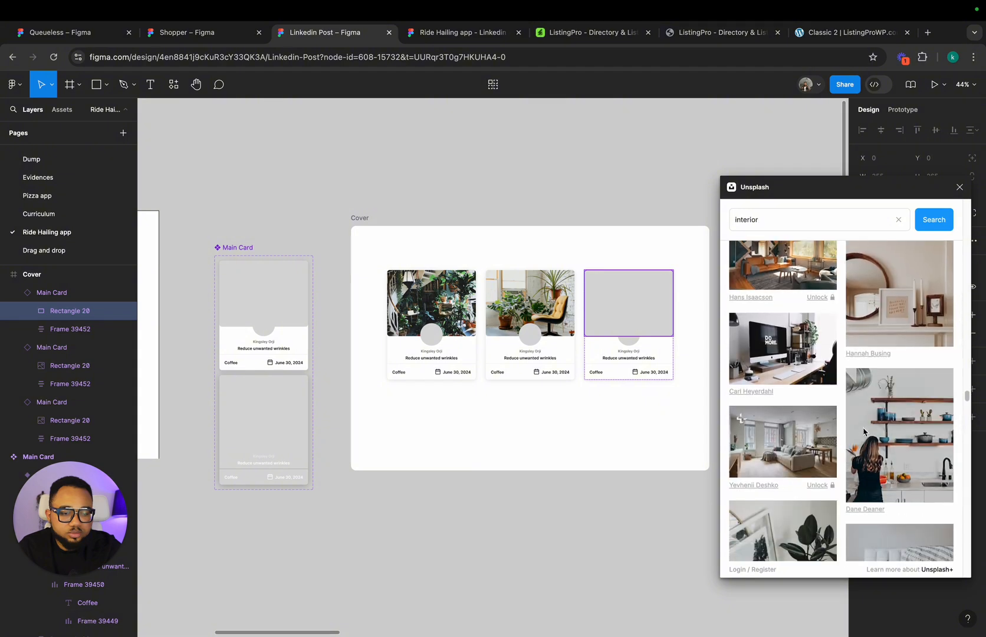
left_click(801, 272)
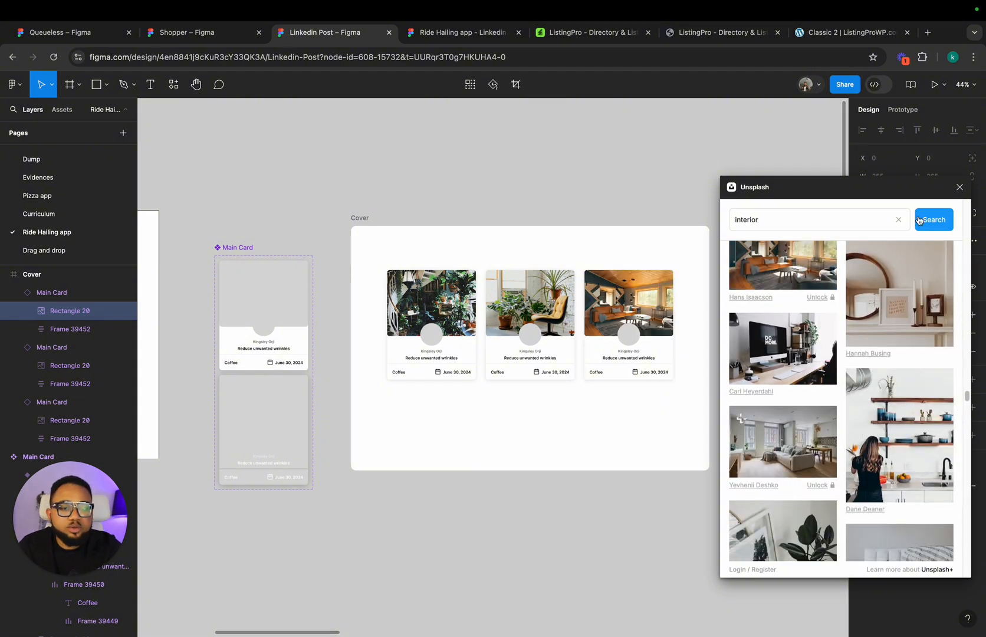
Step: Search Unsplash for portrait and fill the first card's avatar circle with the blue-lit portrait of a woman on a purple background
left_click(900, 221)
left_click(785, 319)
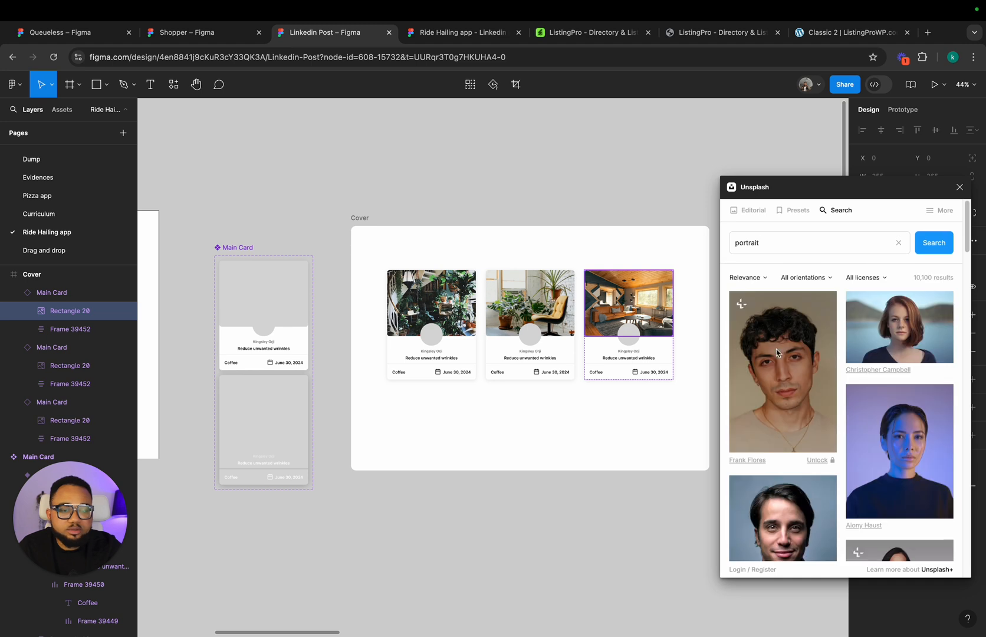
left_click(431, 335)
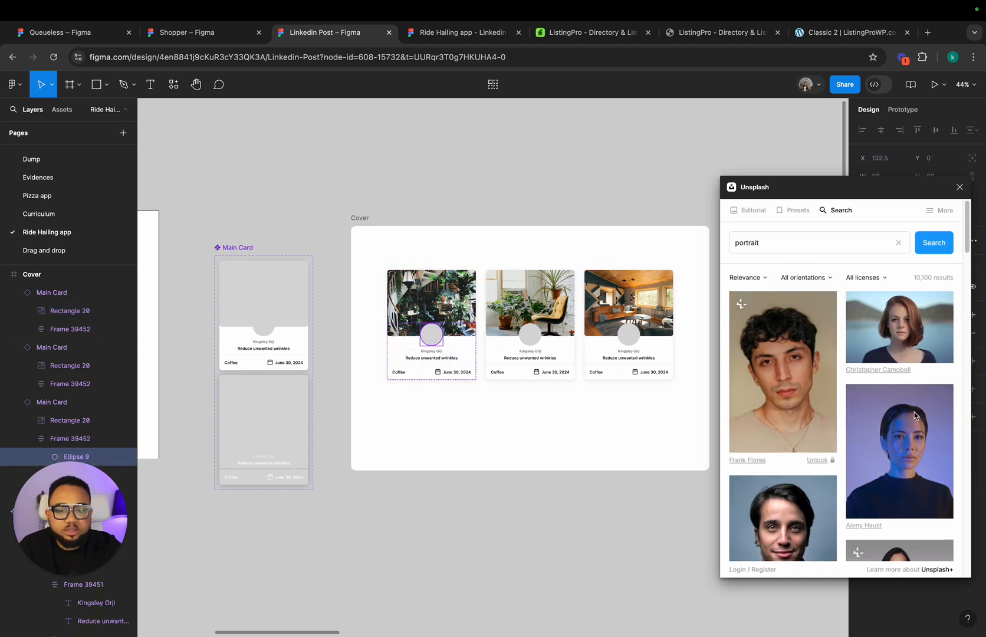
left_click(917, 443)
Step: Fill the second card's avatar circle with the Unsplash portrait of a curly-haired woman on a pink background
left_click(533, 340)
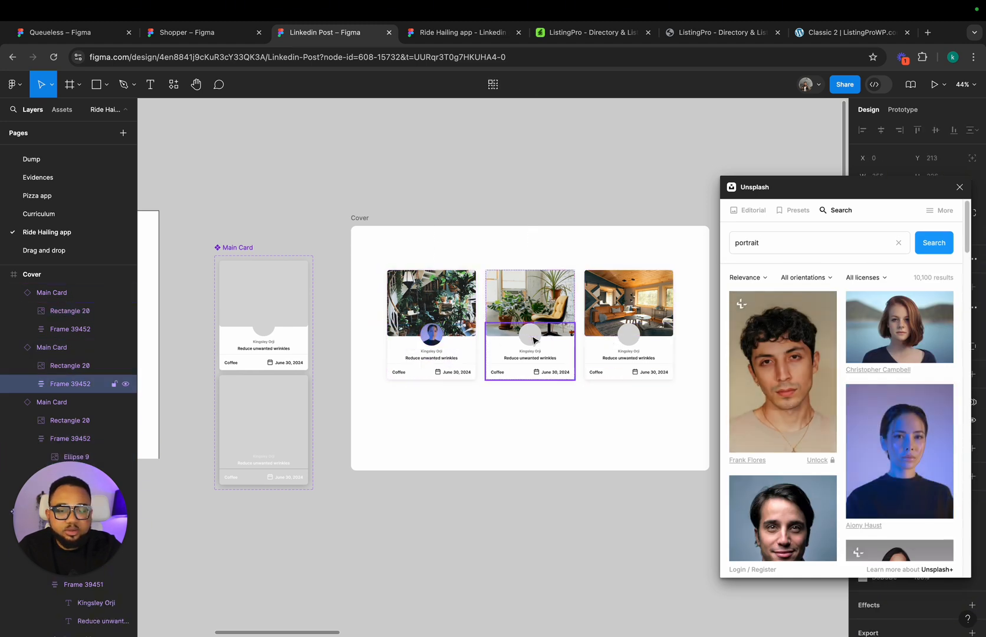
left_click(533, 340)
scroll(749, 387, "down", 10)
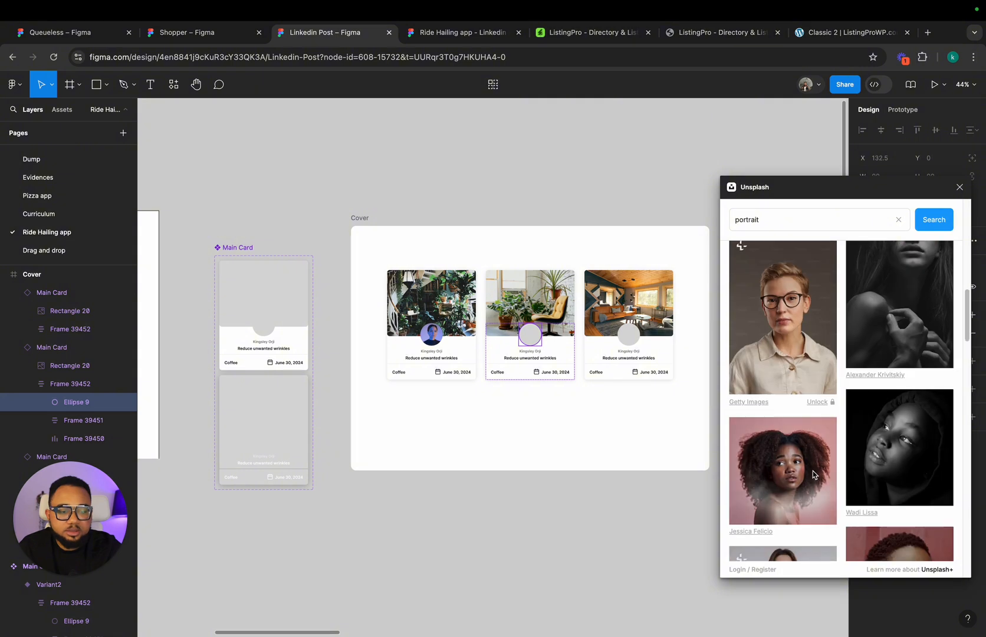
Step: Fill the third card's avatar circle with the Unsplash portrait of a person in glasses and a beige shirt, closing the plugin
double_click(637, 332)
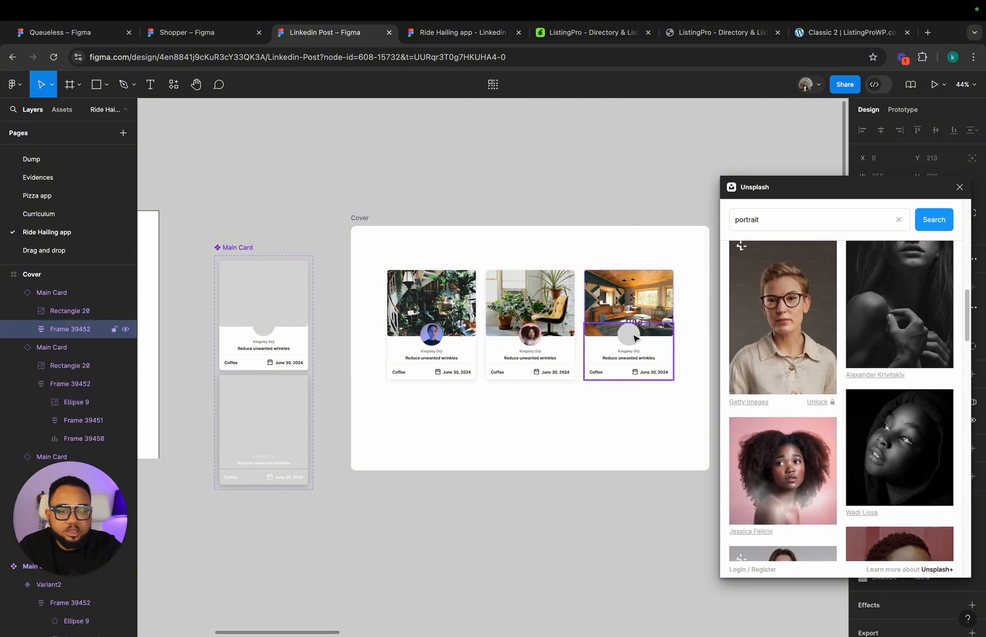
double_click(634, 334)
left_click(747, 312)
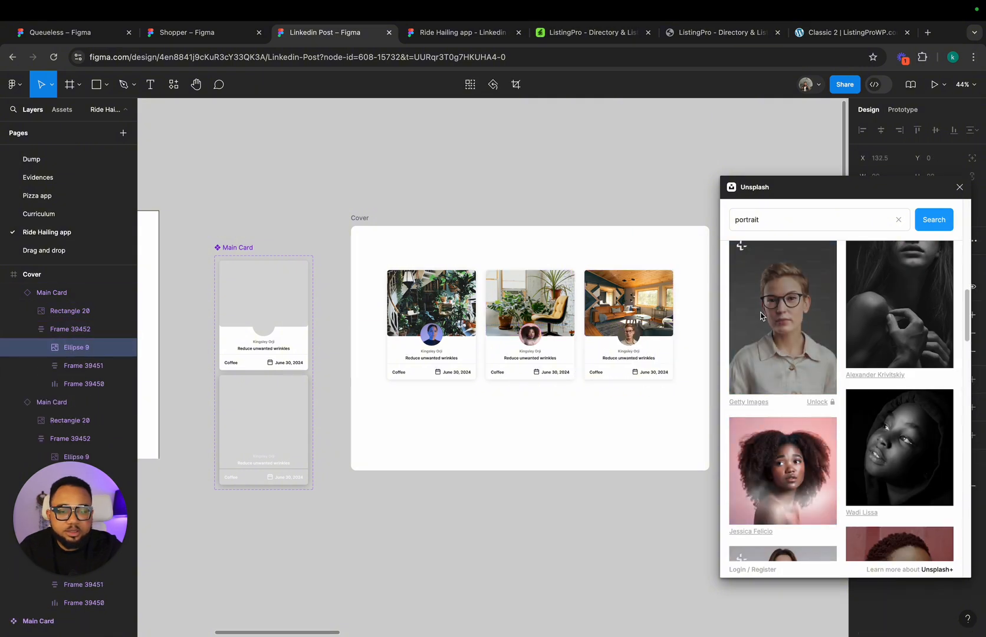
left_click(960, 187)
Step: Replace the author names on the third and second cards with a different full name for each
scroll(621, 348, "up", 6)
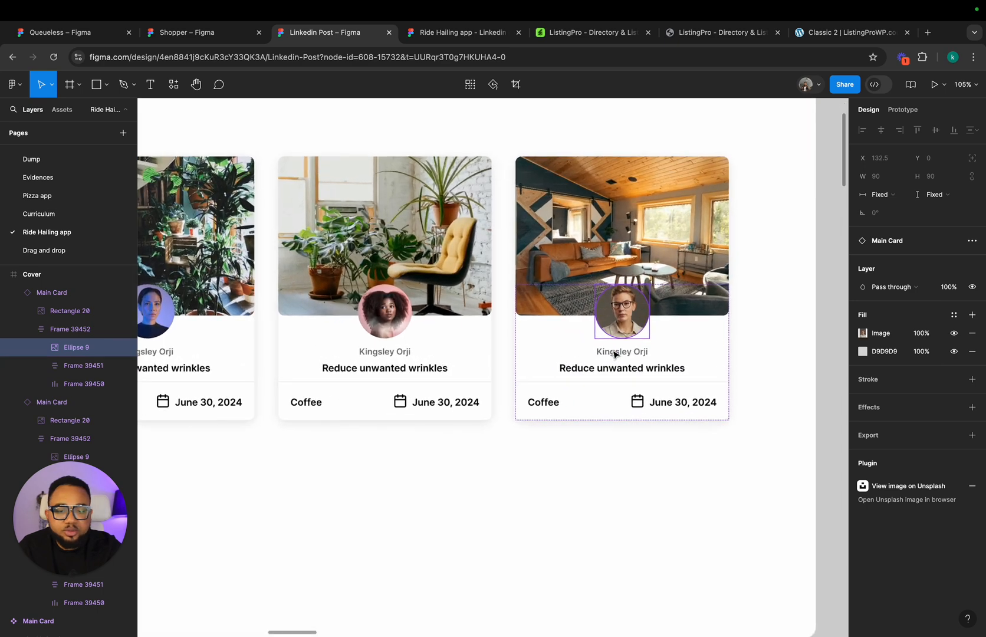
left_click(613, 352)
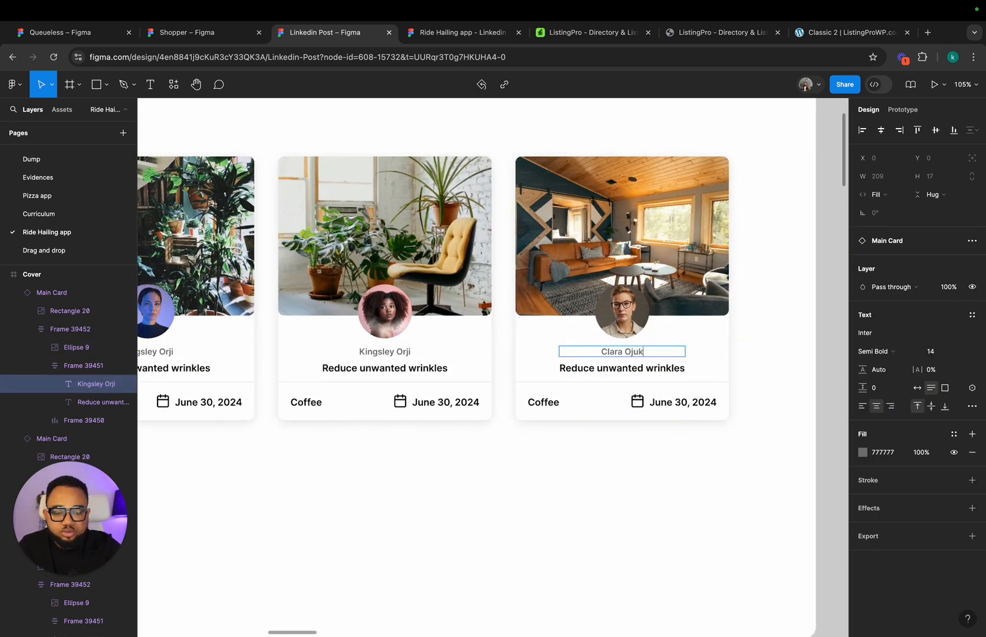
scroll(802, 345, "left", 3)
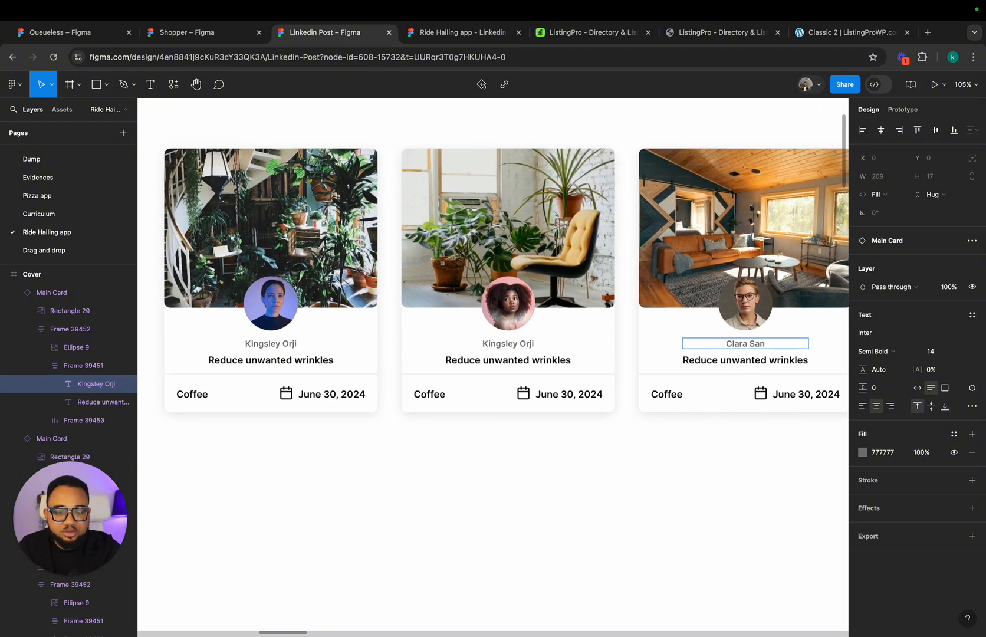
double_click(502, 344)
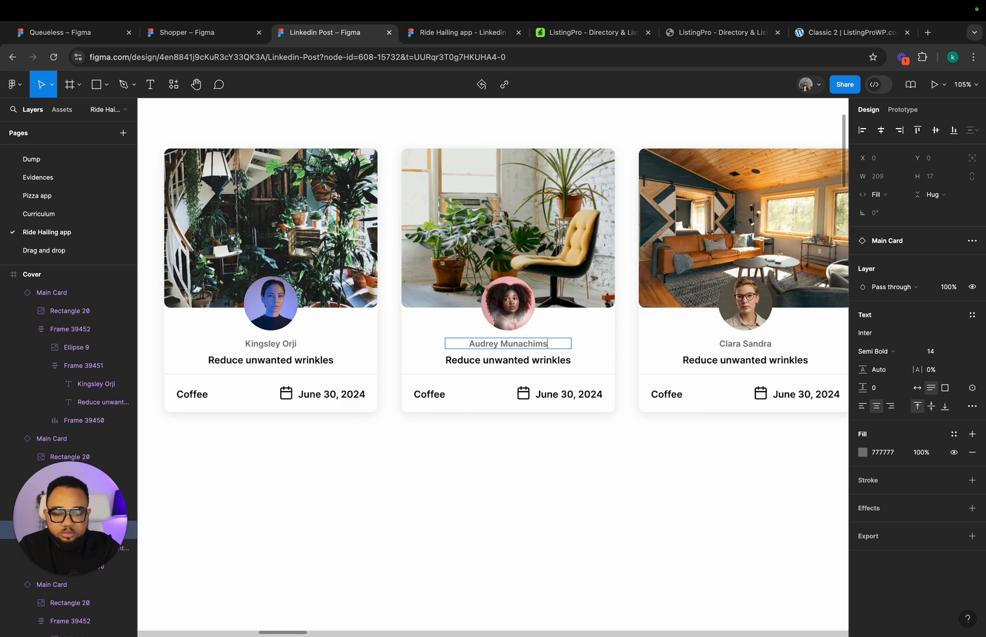
left_click(495, 472)
Step: Preview the Cover frame in the prototype tab and test the hover animation on the cards
scroll(494, 481, "down", 3)
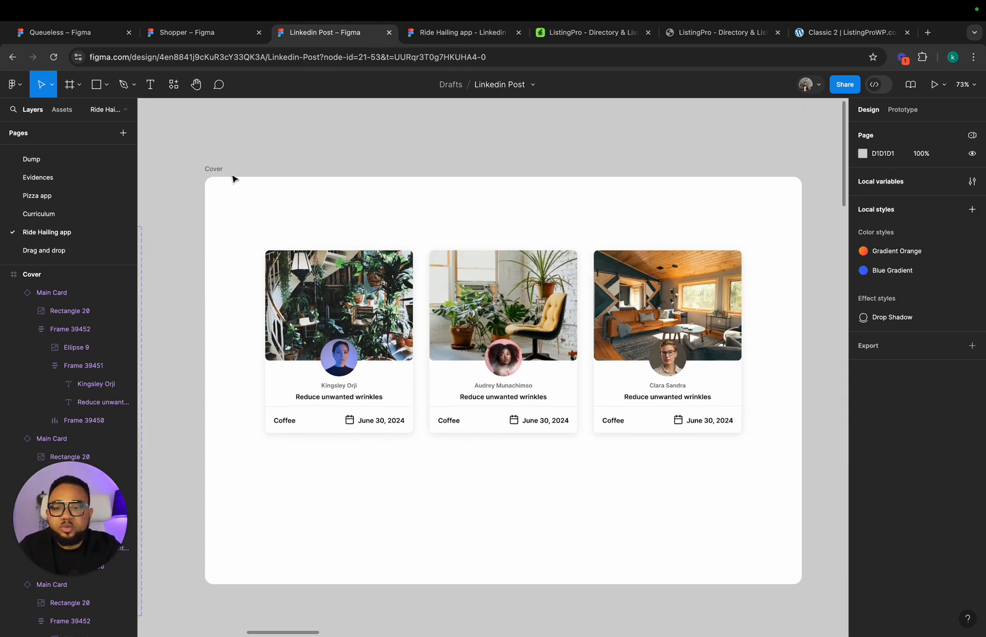
left_click(211, 171)
left_click(456, 34)
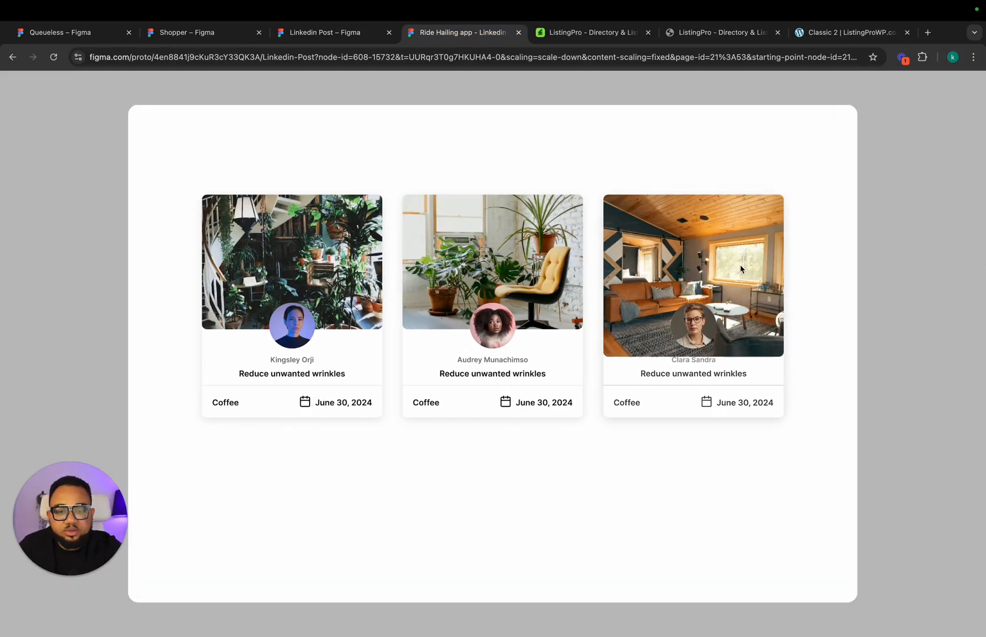
mouse_move(732, 275)
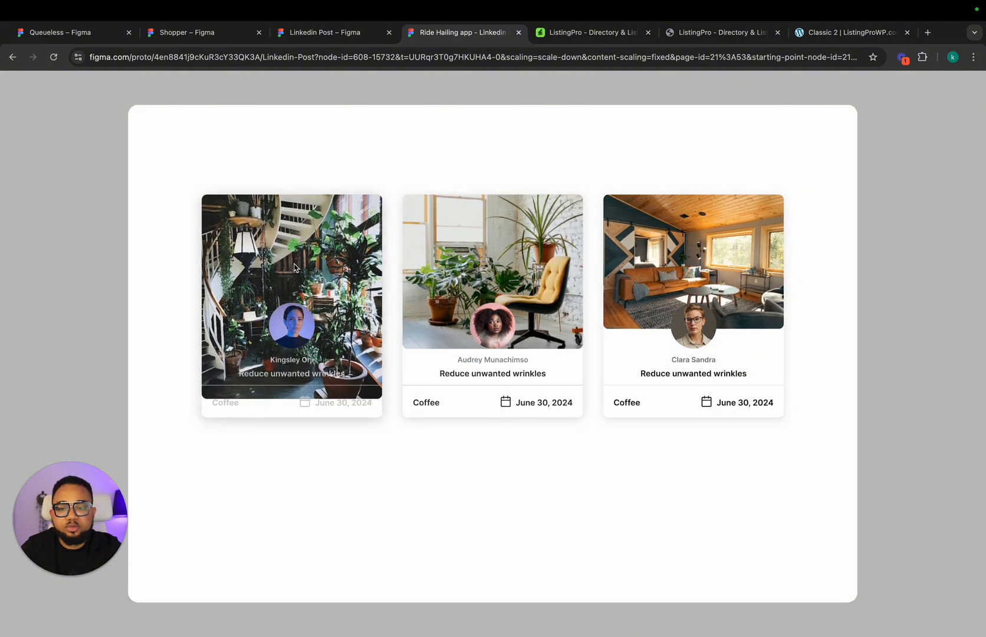
Step: Return to the design file and replace the second card's image with the Unsplash interior photo of two armchairs by a curtained window
left_click(314, 32)
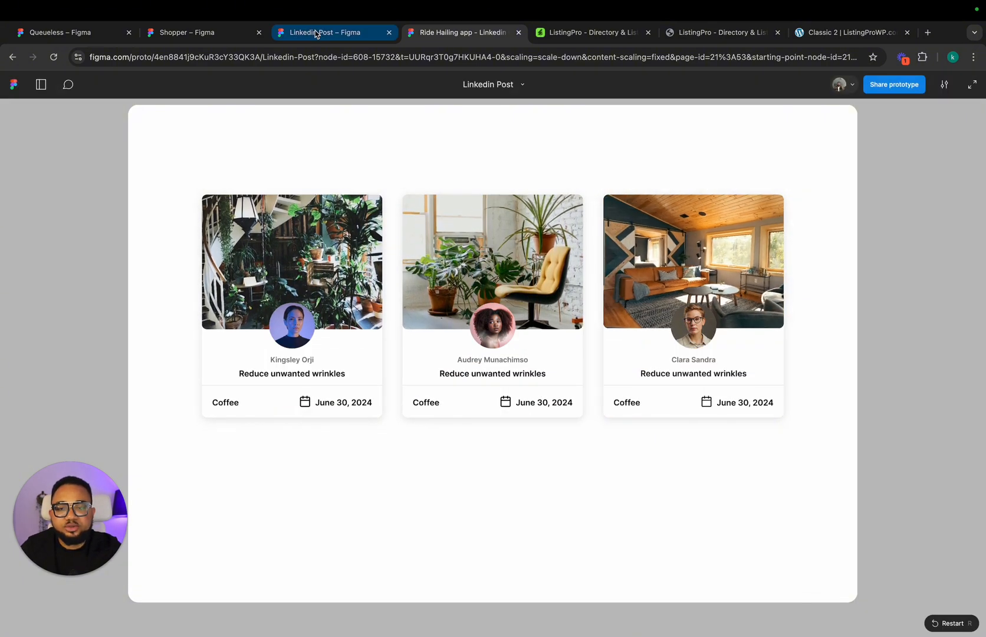
double_click(484, 314)
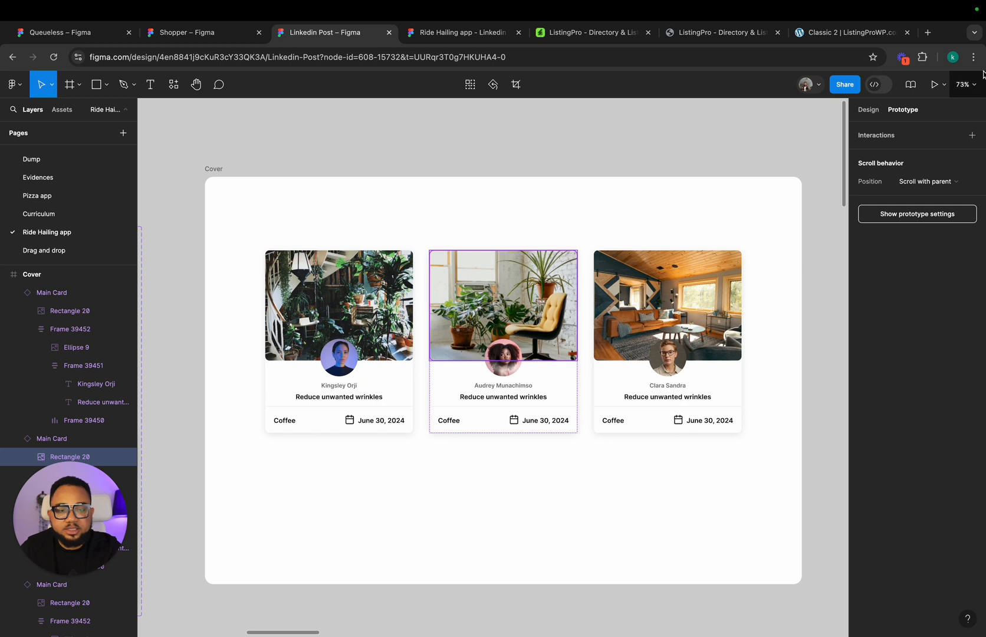
left_click(867, 111)
right_click(504, 272)
mouse_move(539, 472)
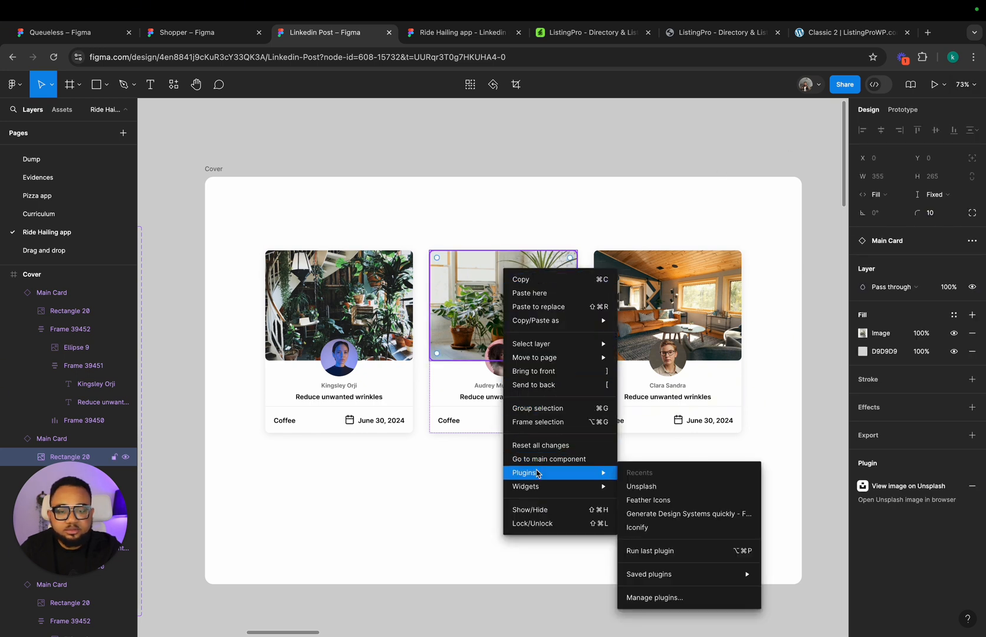
left_click(694, 486)
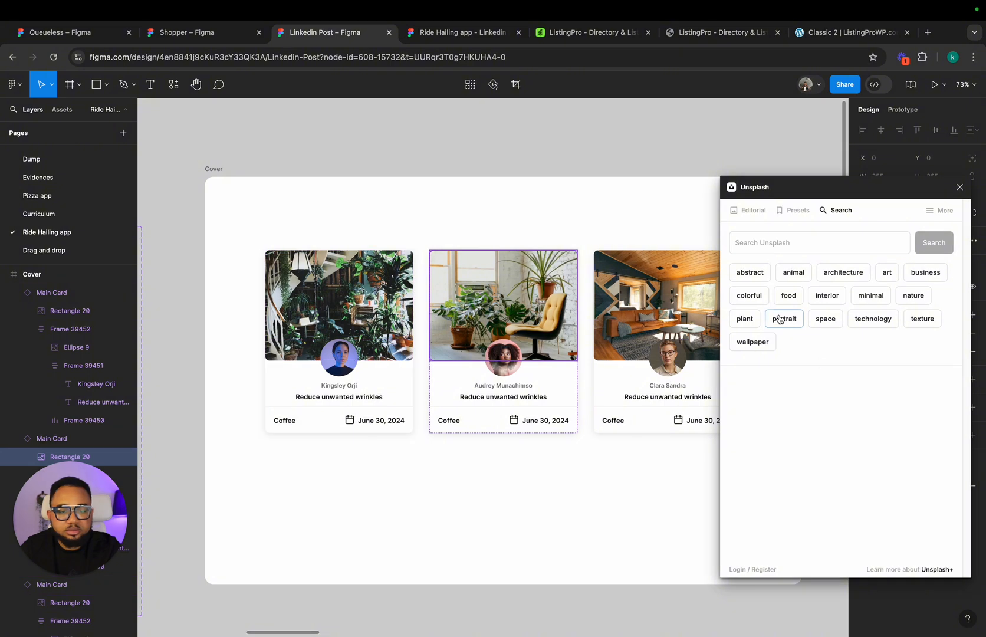
left_click(840, 296)
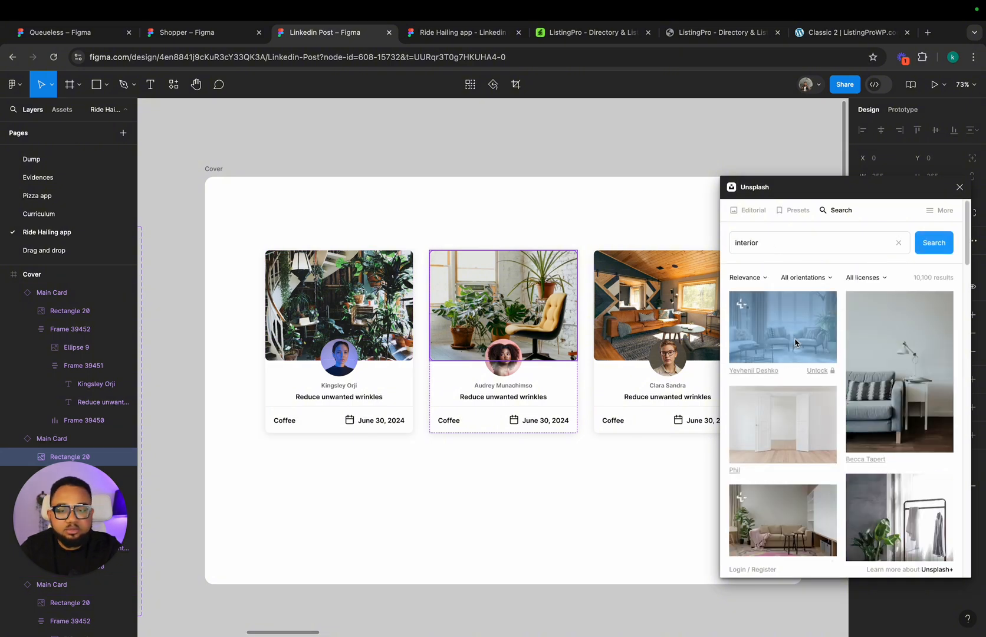
Step: Replace the first card's image with the Unsplash interior photo of a blue tufted sofa beside bookshelves
double_click(321, 282)
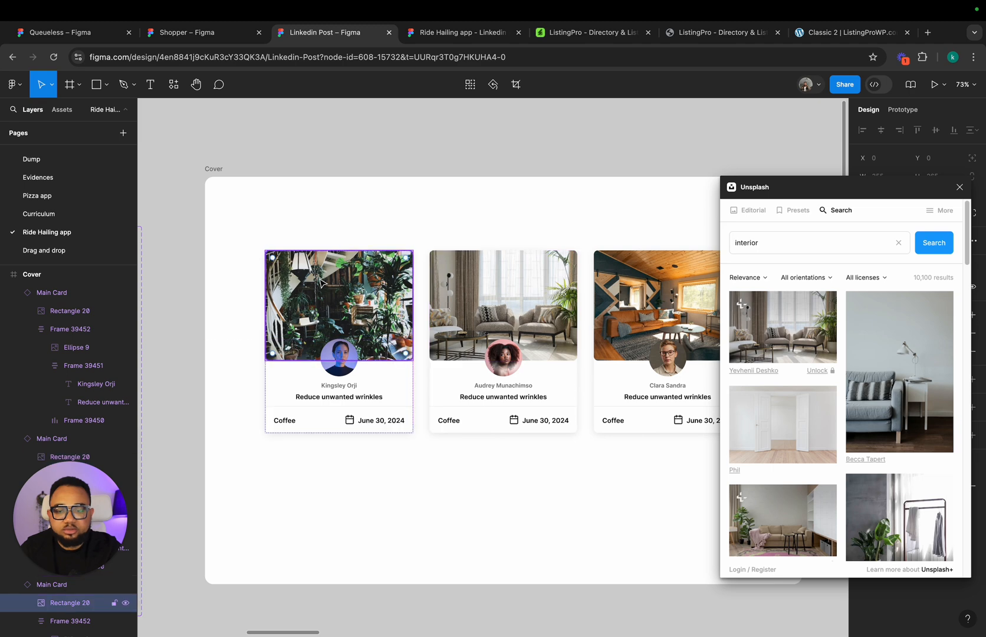
scroll(869, 428, "down", 10)
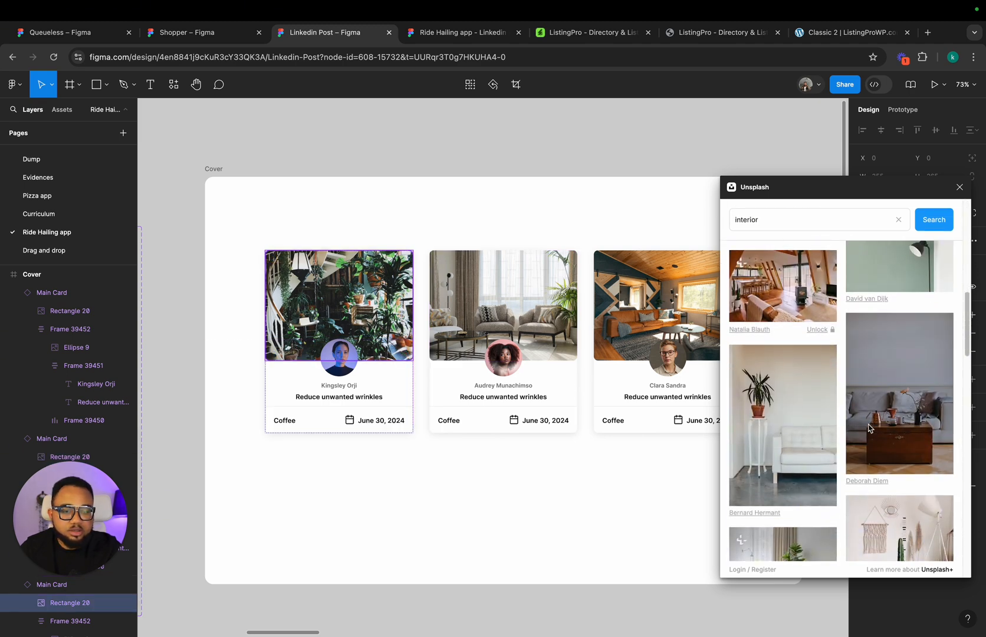
scroll(869, 428, "down", 10)
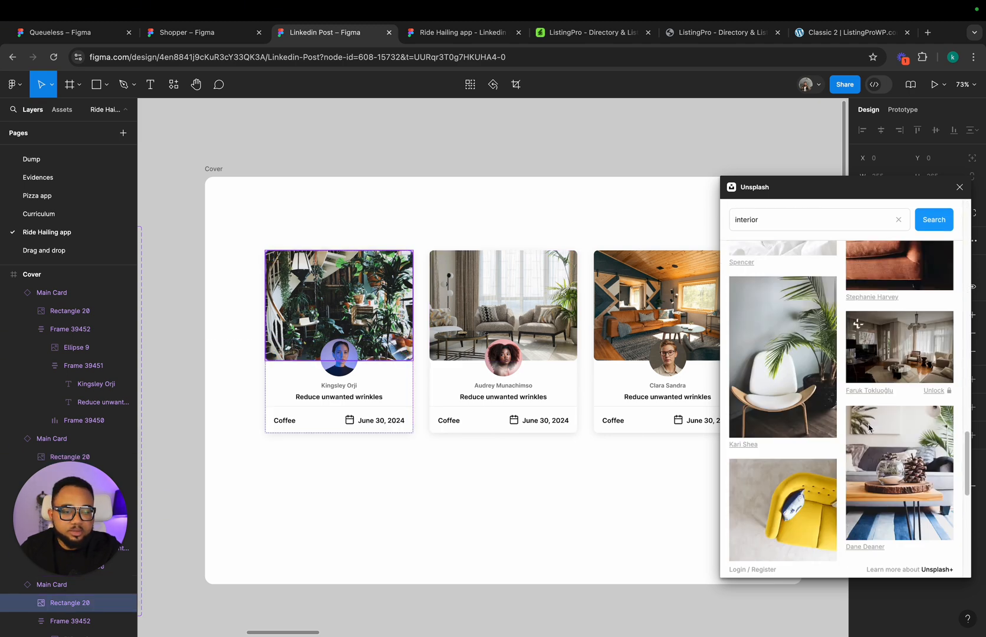
scroll(869, 428, "down", 10)
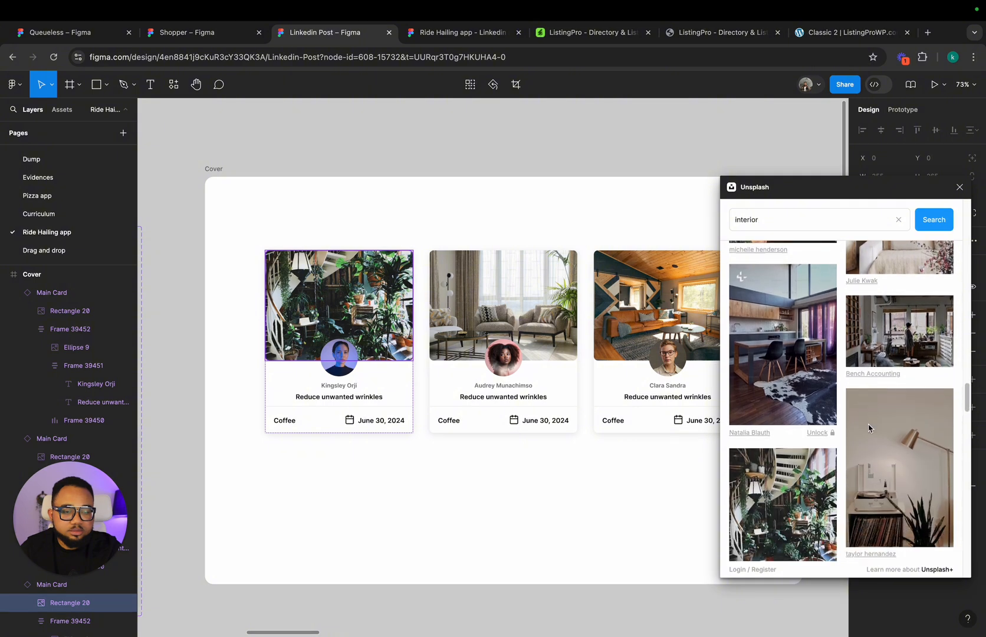
scroll(869, 429, "down", 10)
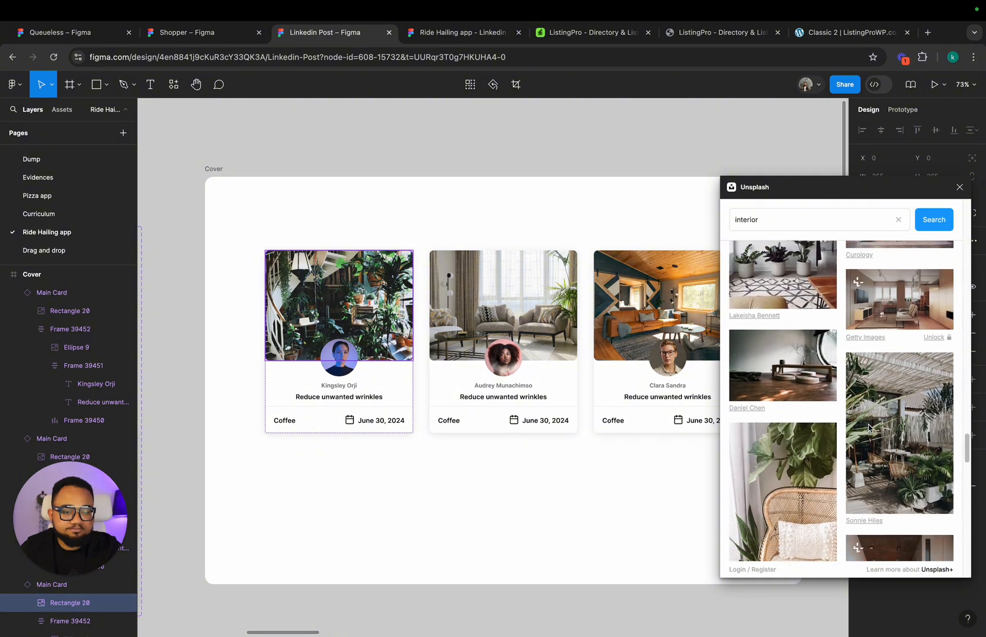
scroll(869, 427, "down", 10)
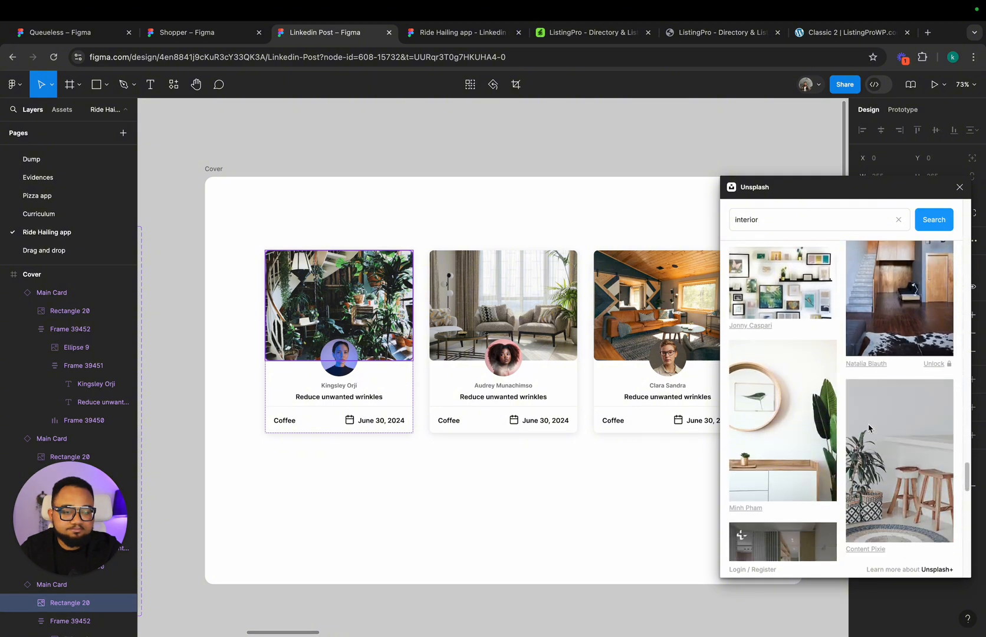
scroll(869, 427, "down", 10)
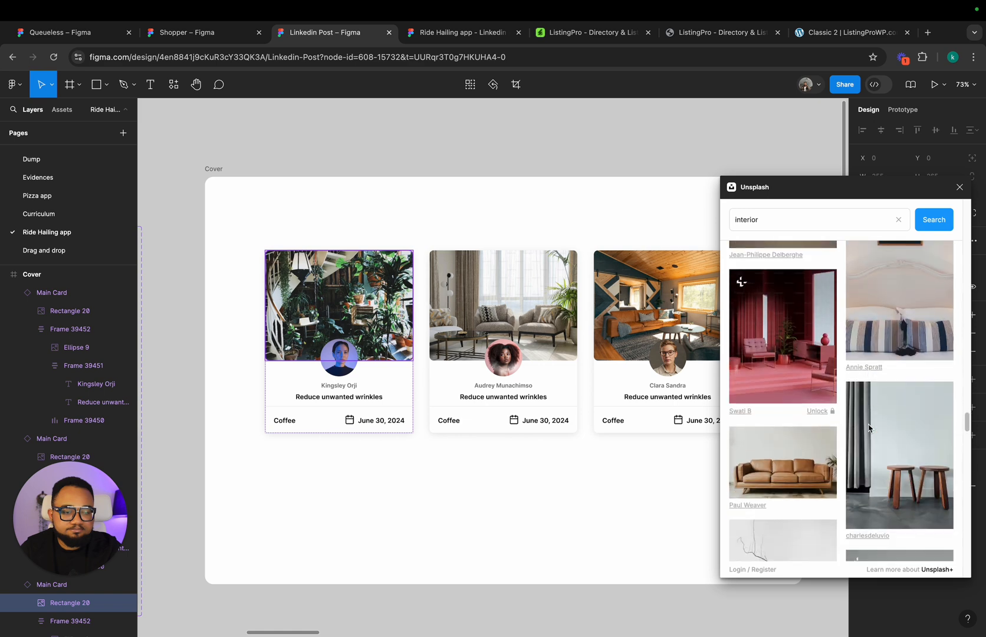
scroll(869, 428, "down", 10)
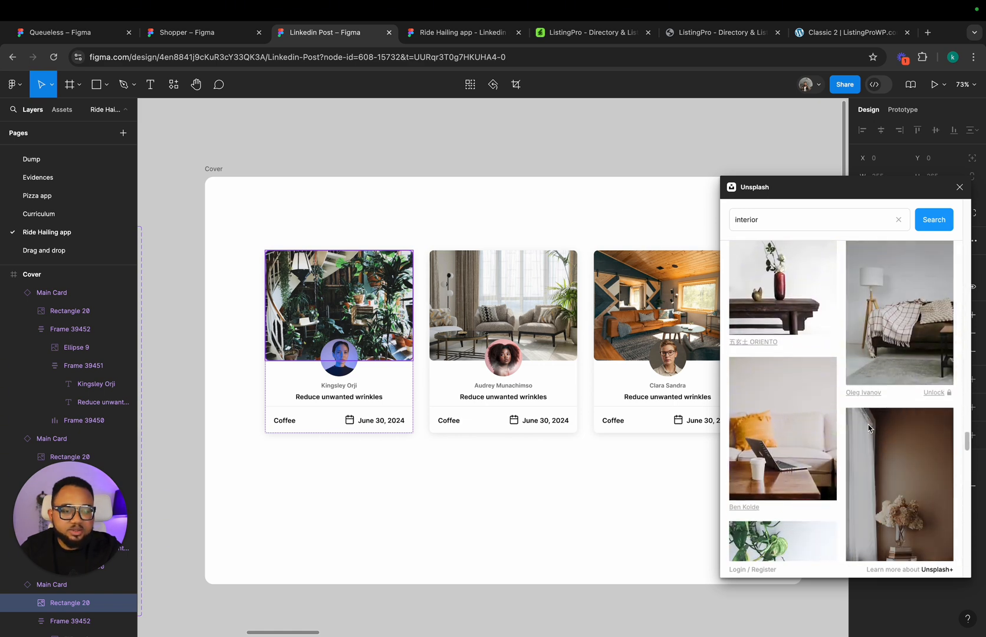
scroll(869, 428, "down", 5)
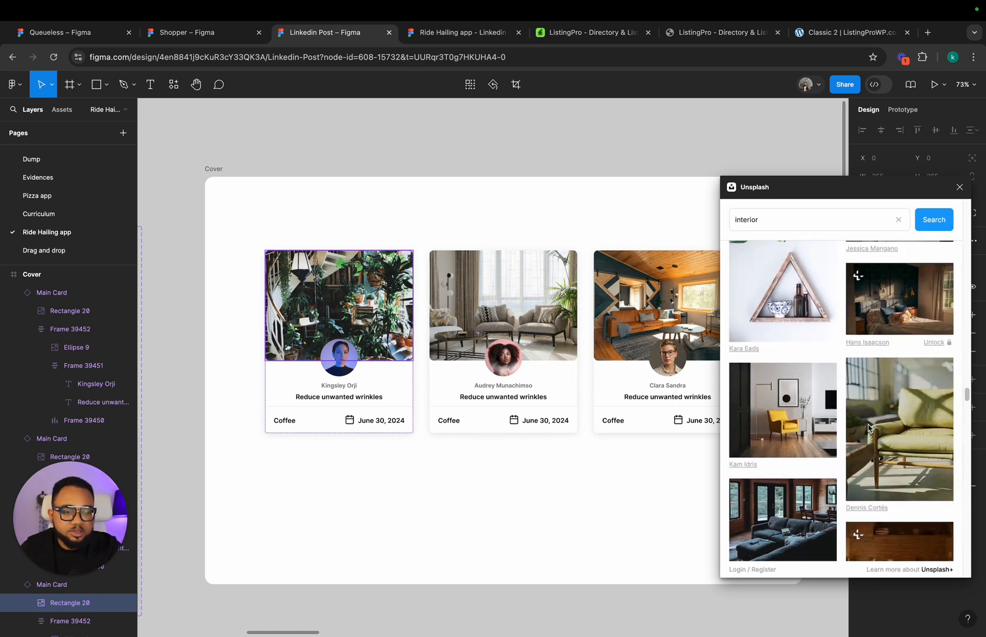
scroll(868, 427, "down", 10)
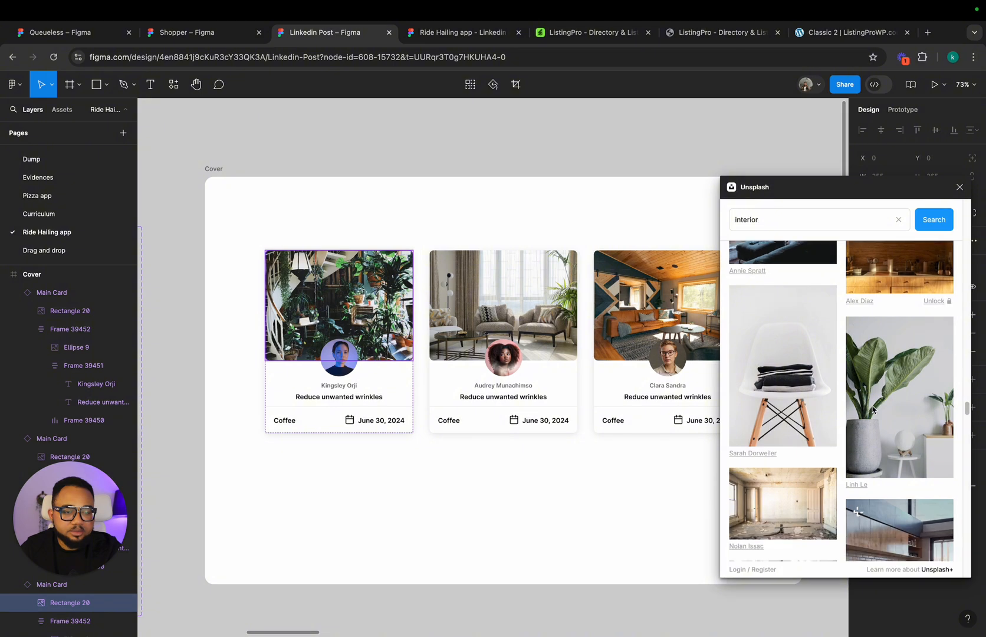
scroll(873, 409, "down", 10)
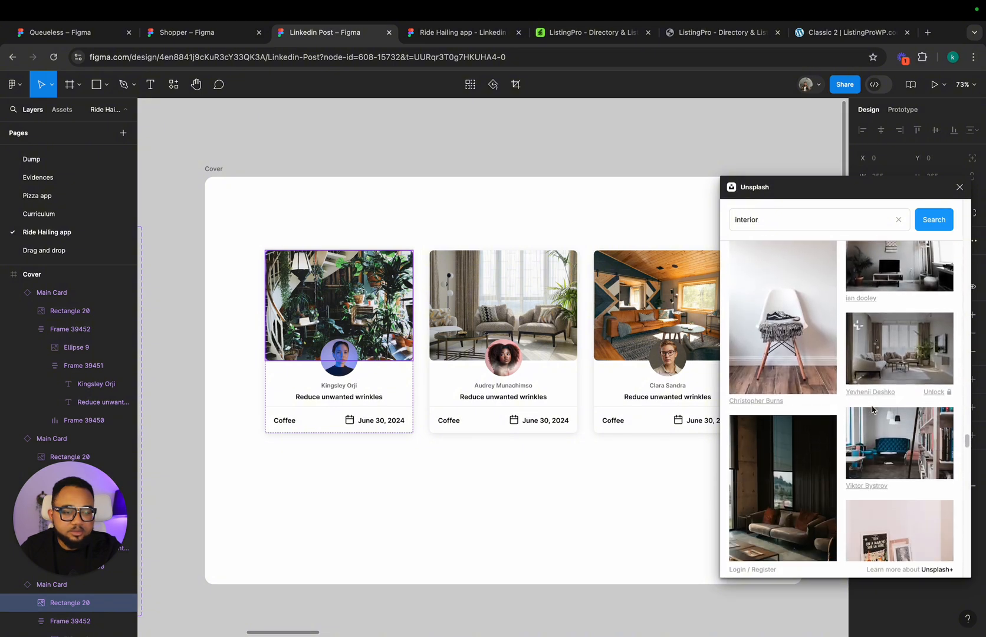
scroll(872, 409, "down", 6)
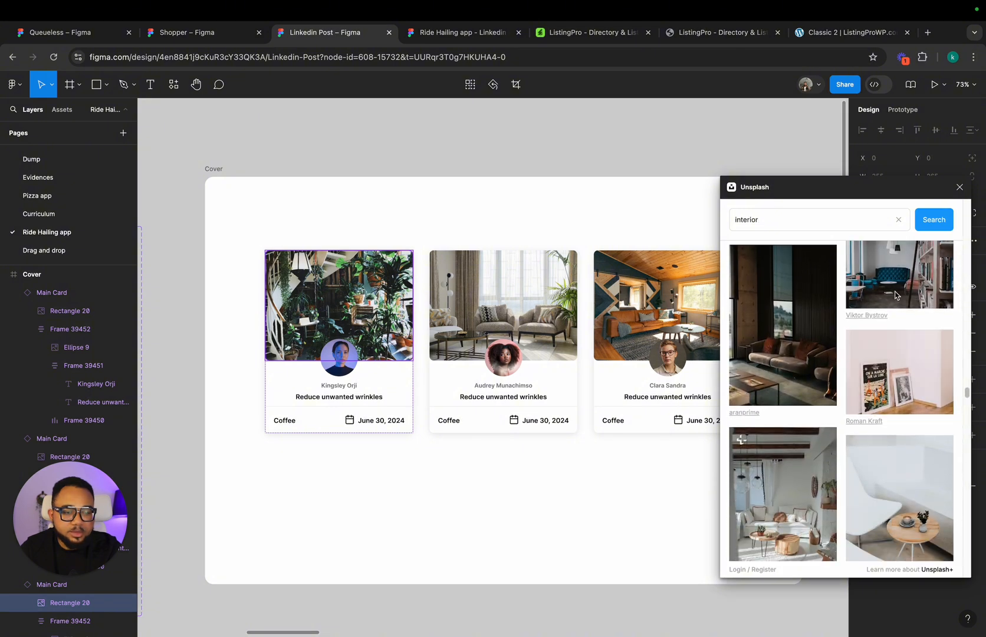
left_click(896, 294)
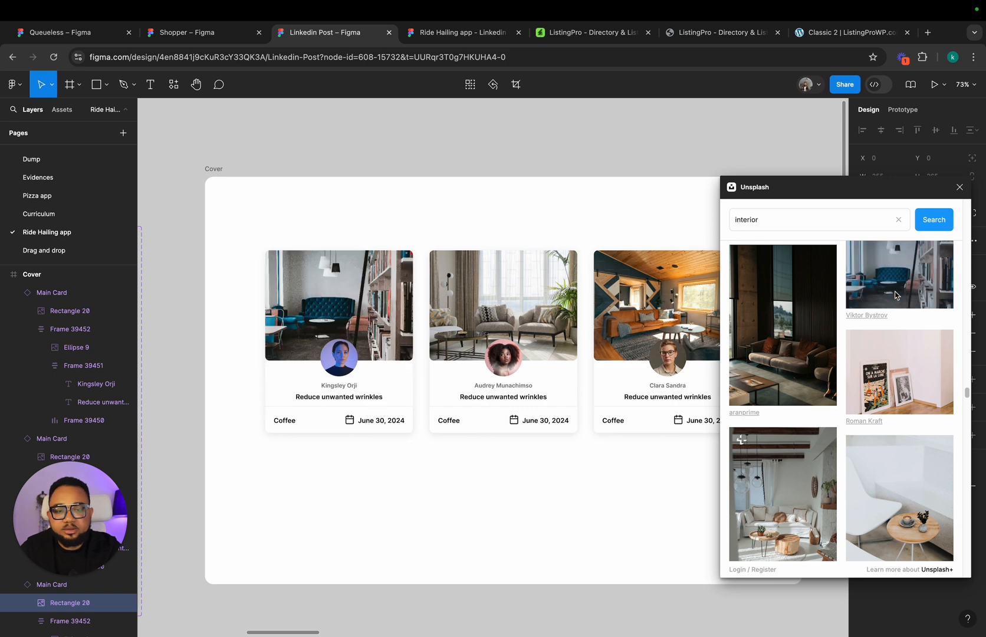
Step: Switch to the prototype preview to check the cards with their replaced photos
left_click(442, 36)
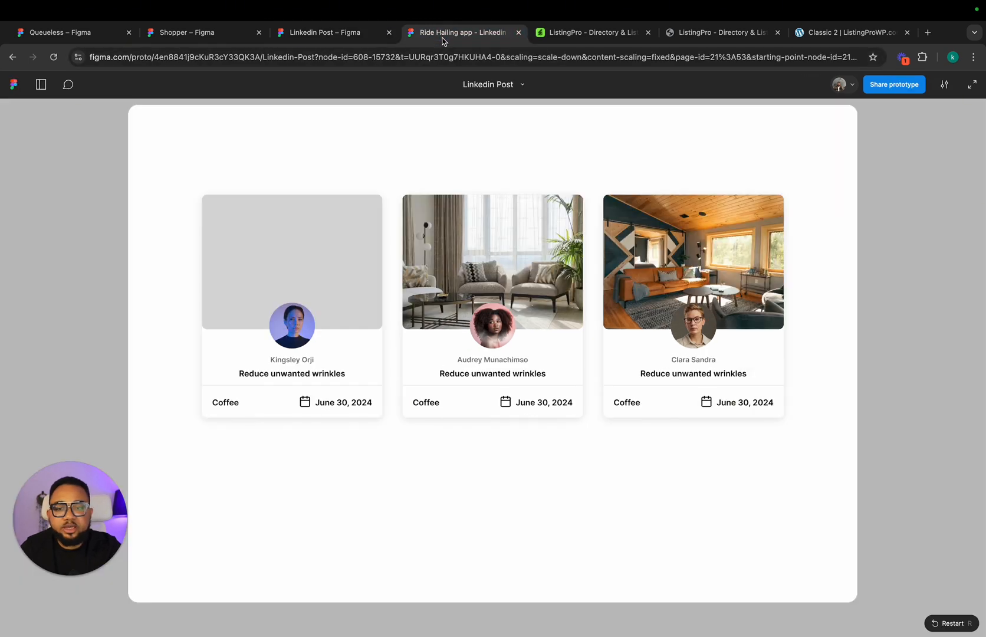